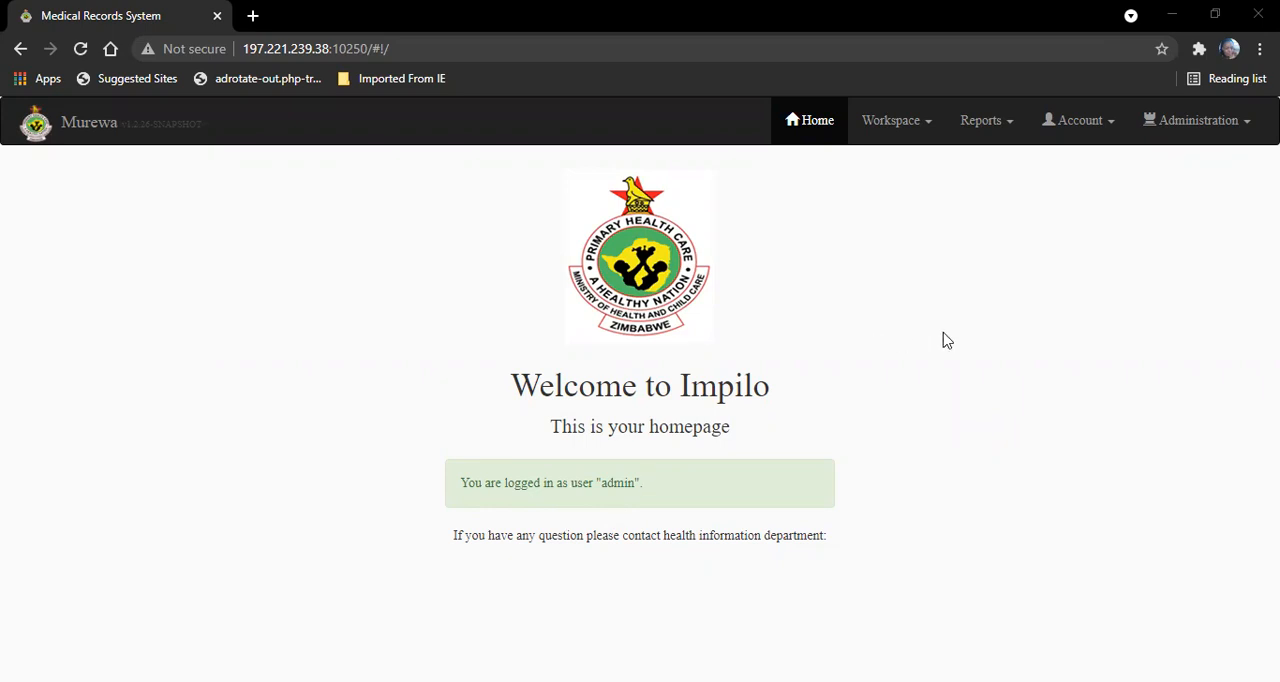
- Open the patient reception workspace and search for the patient by last name
left_click(884, 120)
left_click(132, 271)
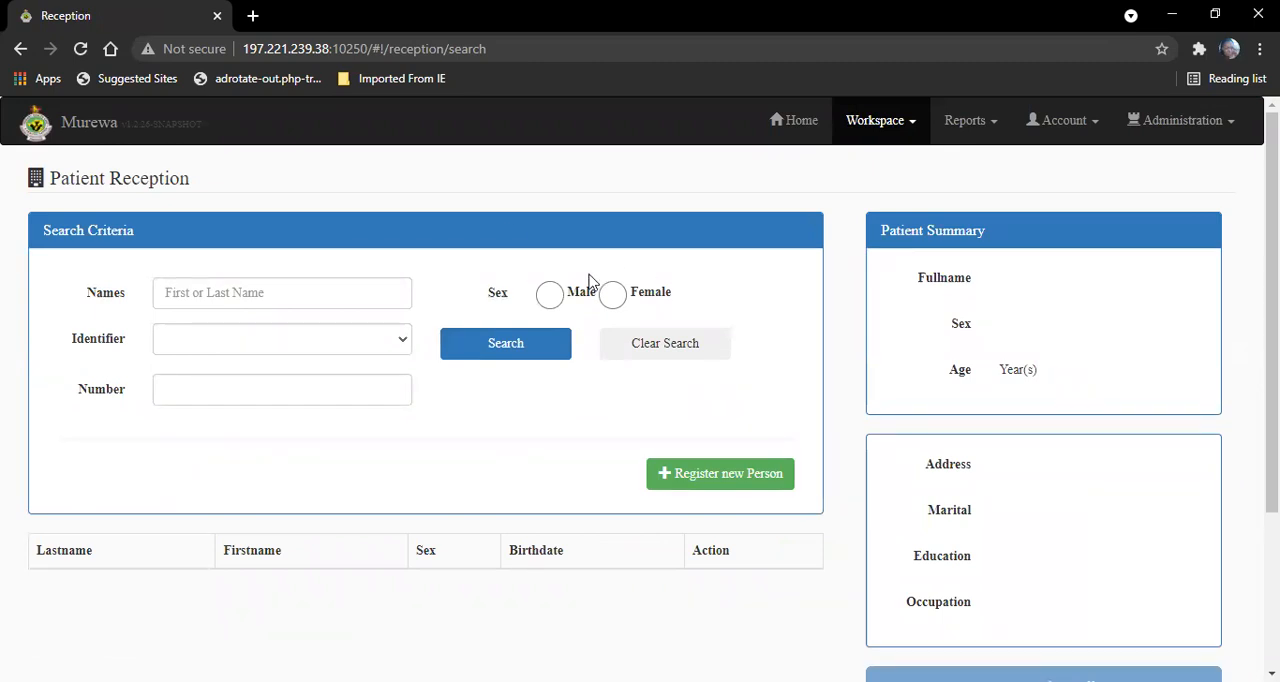
left_click(354, 294)
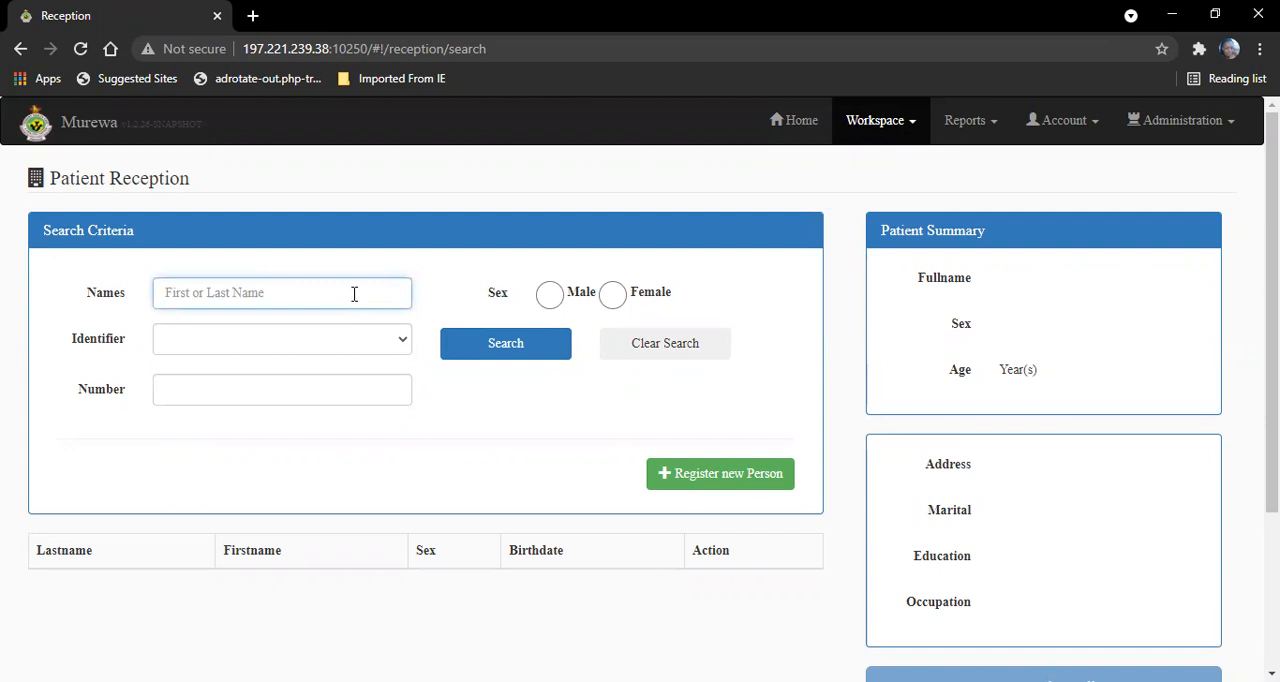
type("c")
right_click(457, 308)
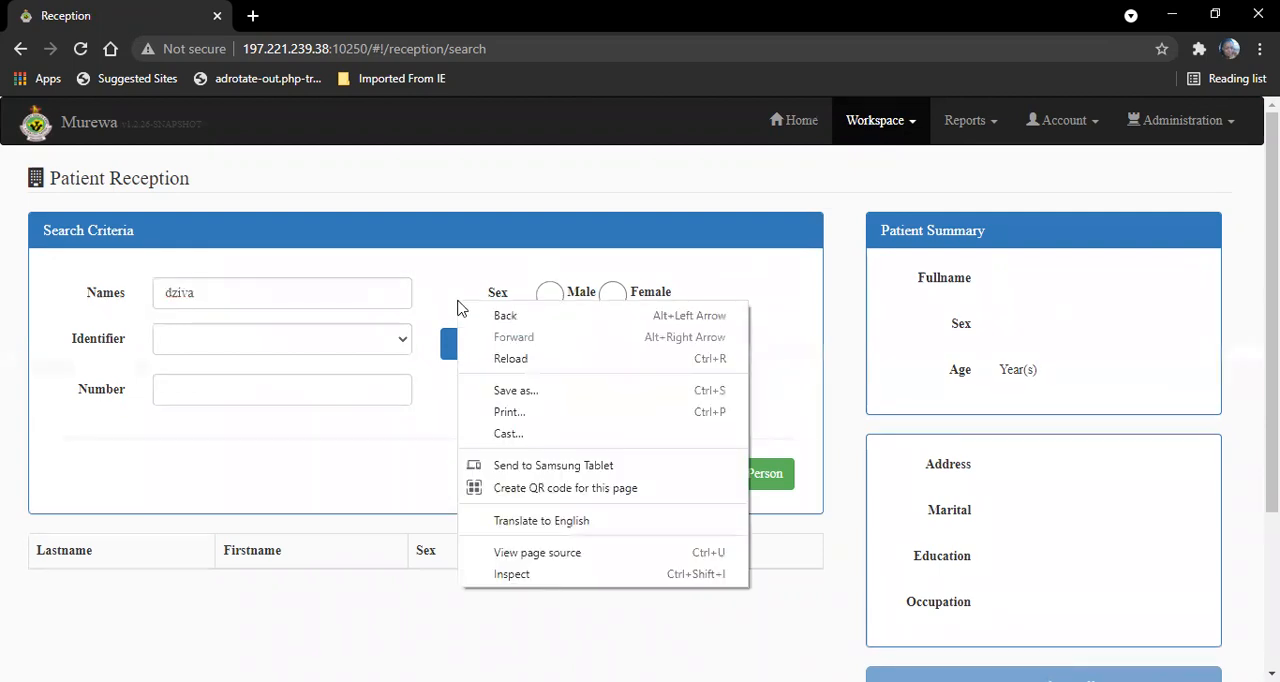
left_click(446, 347)
left_click(449, 347)
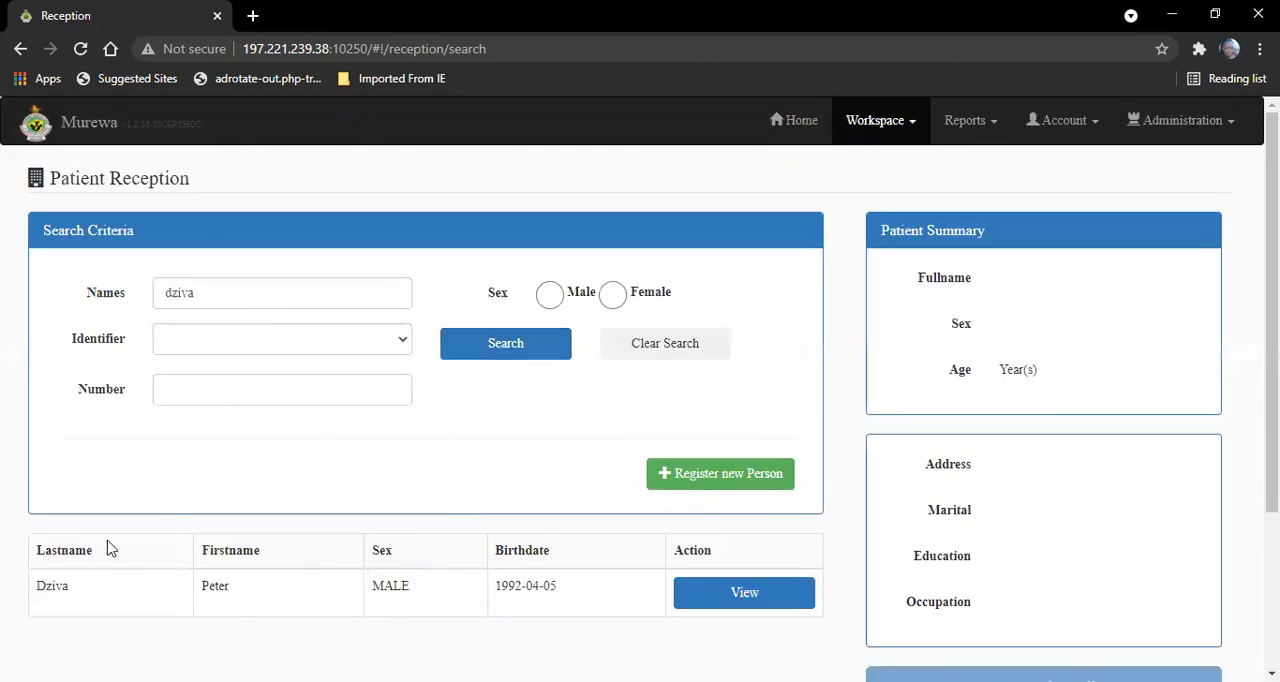
- View the matching patient's summary and open the patient file
left_click(710, 593)
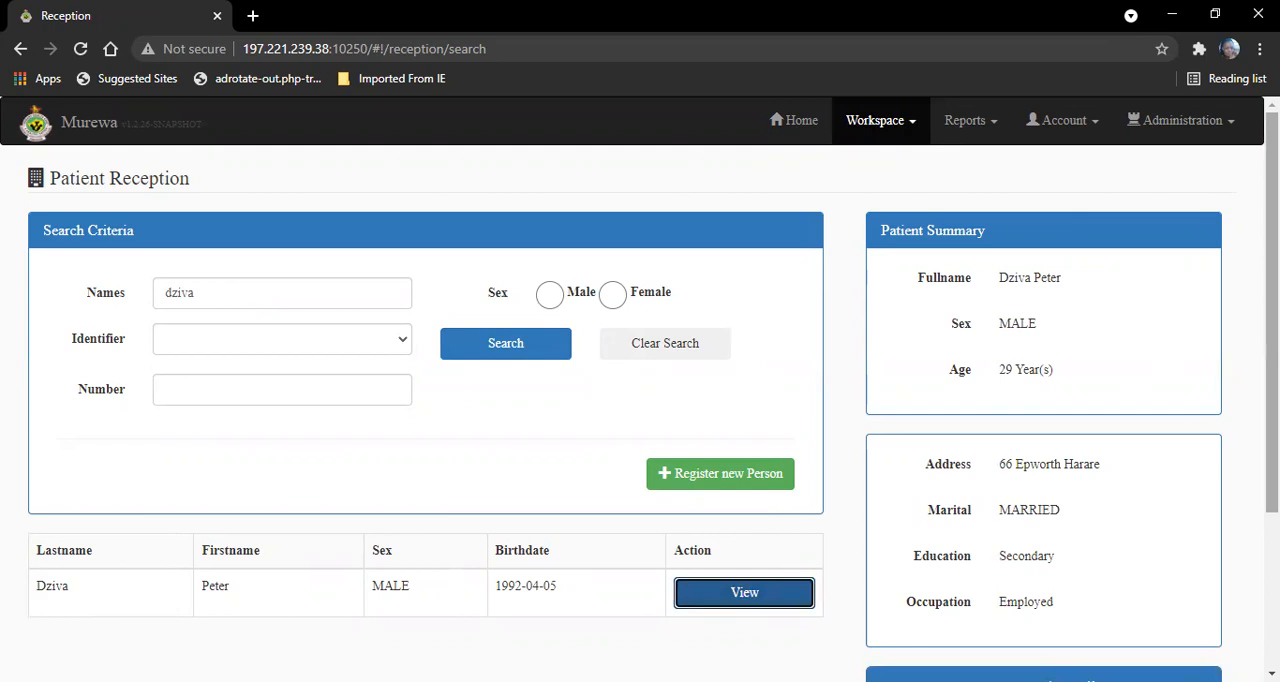
scroll(654, 361, "down", 2)
scroll(654, 361, "up", 1)
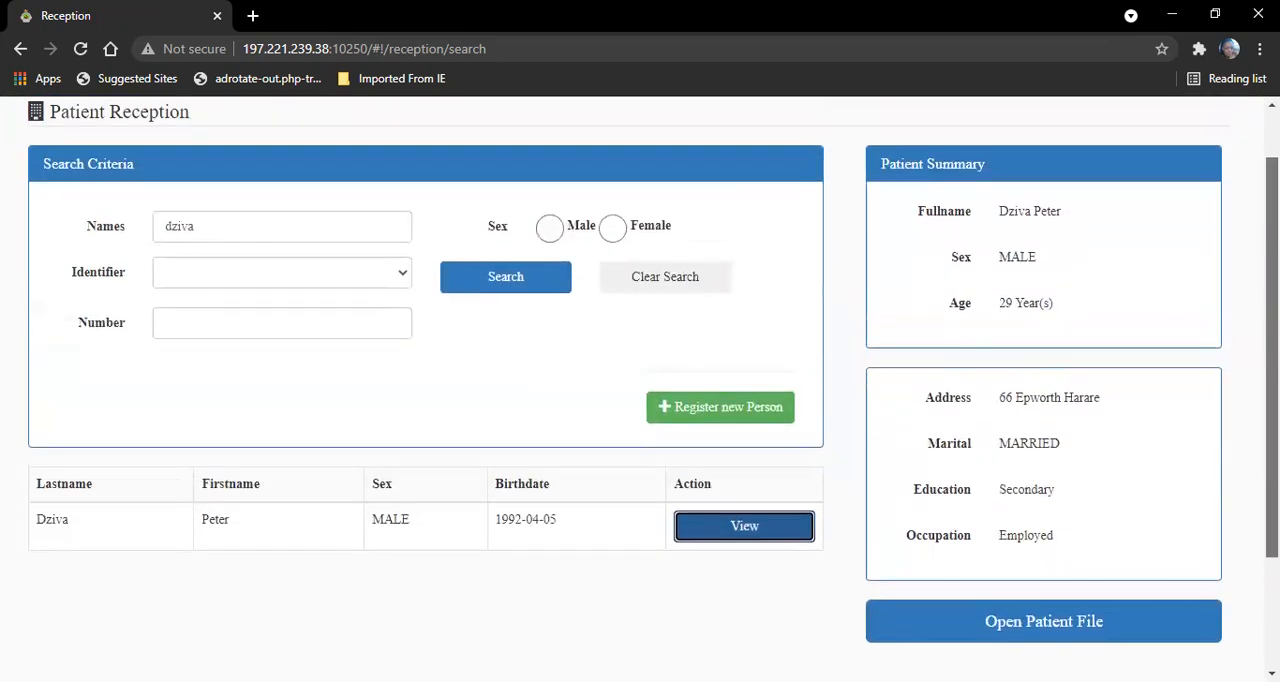
scroll(654, 372, "down", 1)
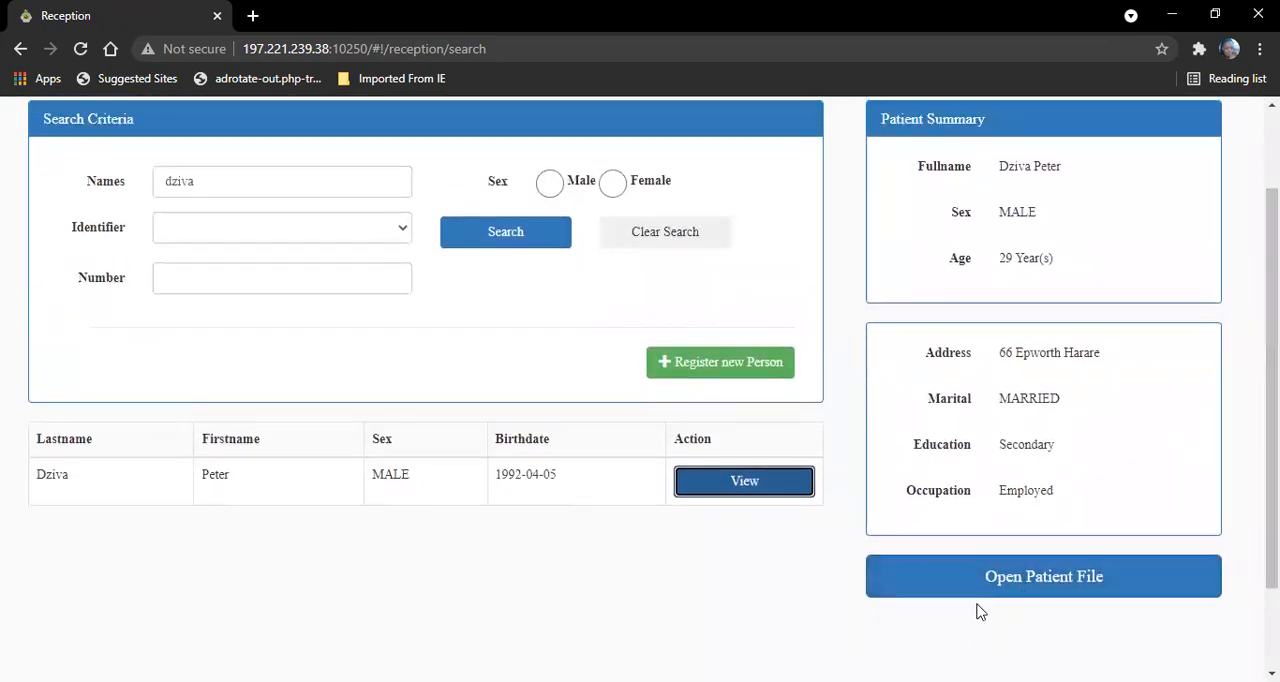
left_click(974, 590)
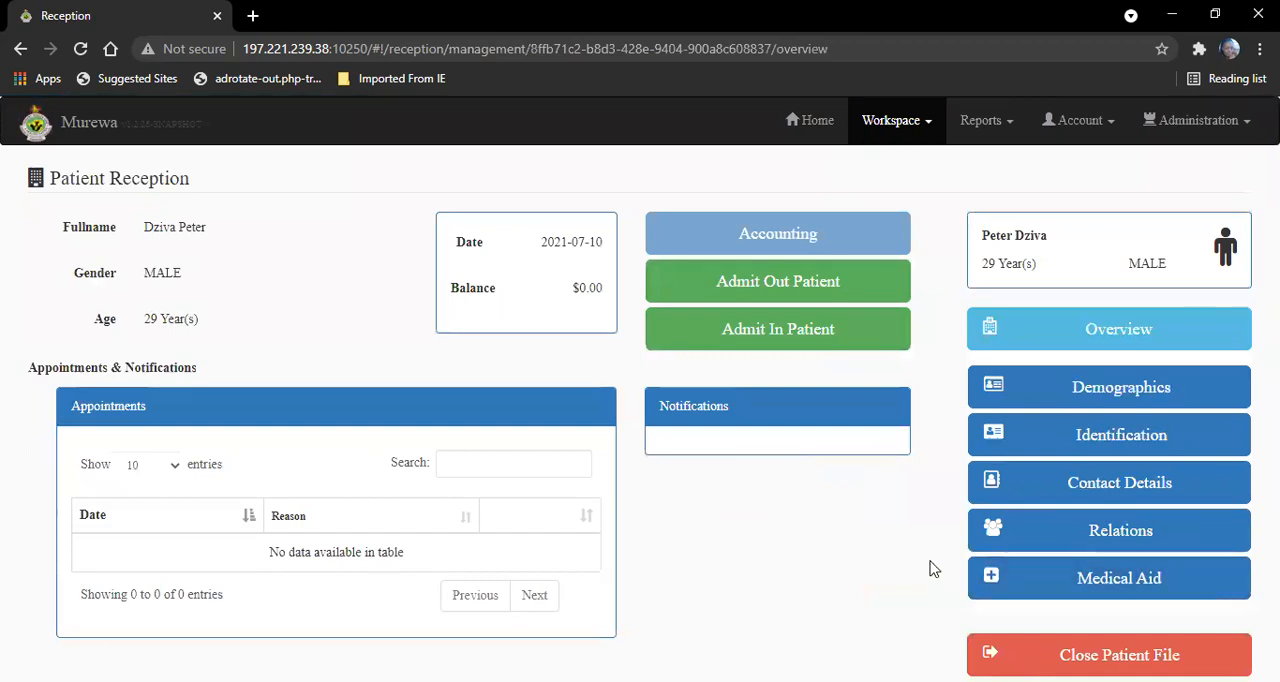
- Admit the patient as an outpatient to the General queue and proceed to attend to the patient
left_click(795, 285)
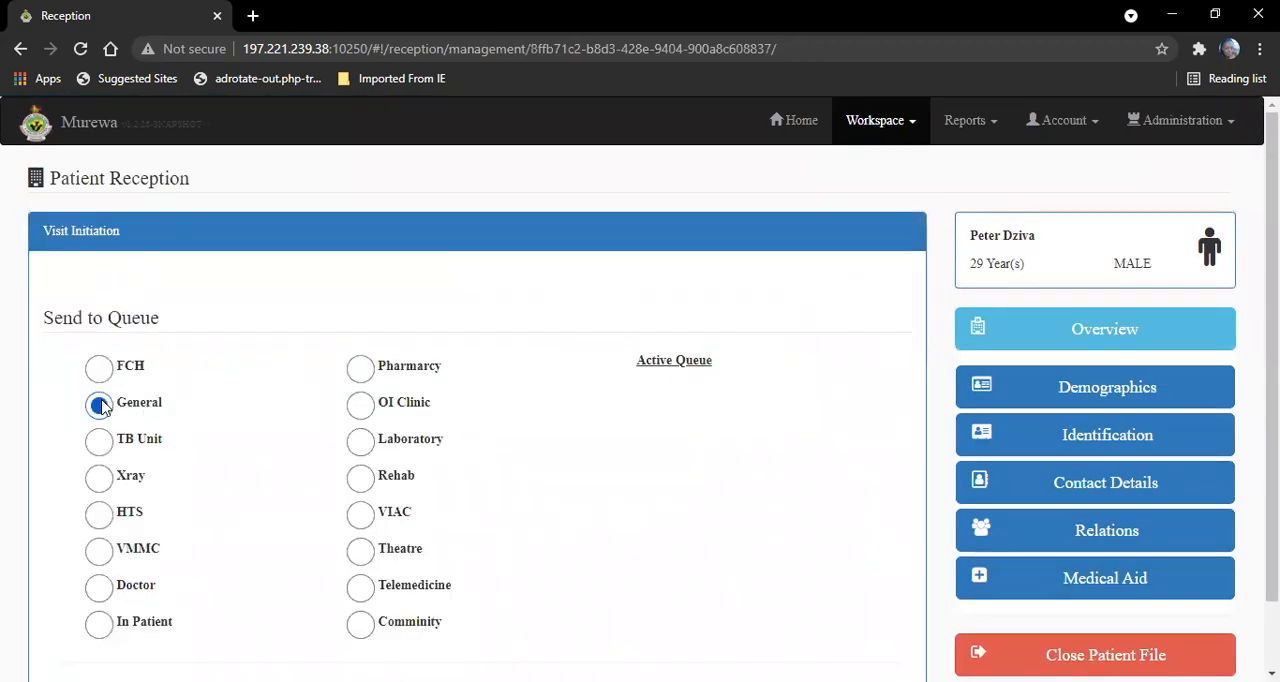
scroll(1271, 400, "down", 2)
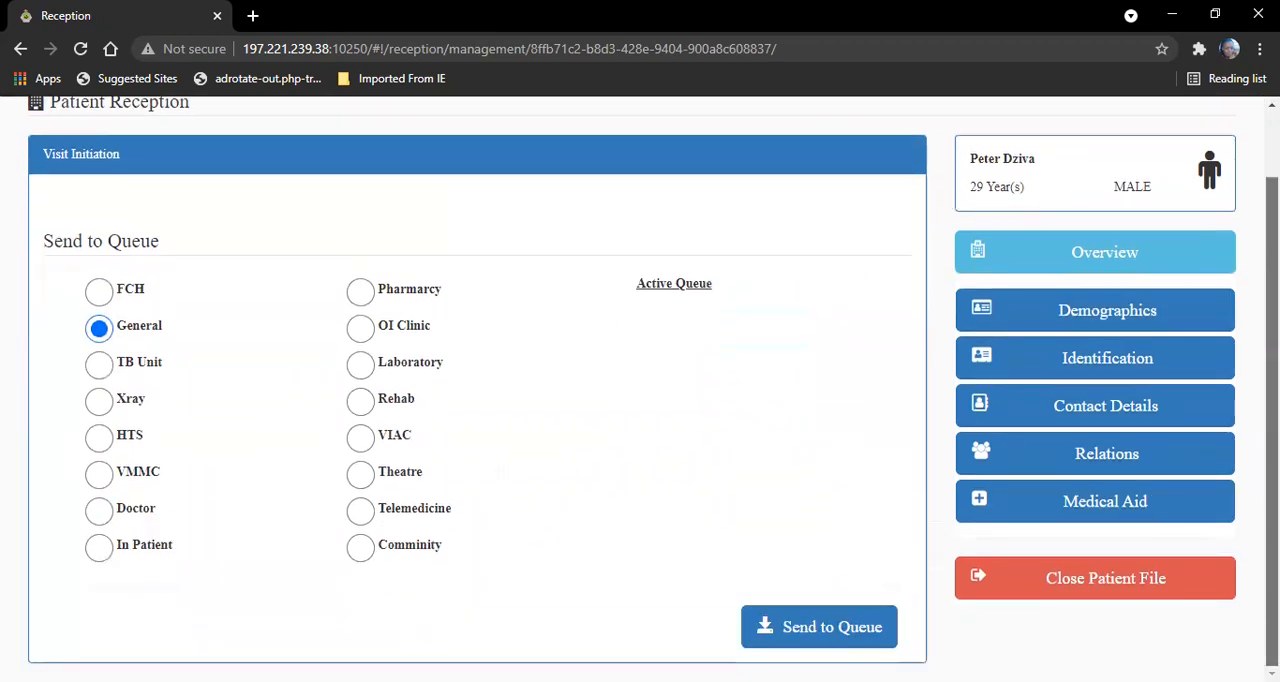
left_click(807, 637)
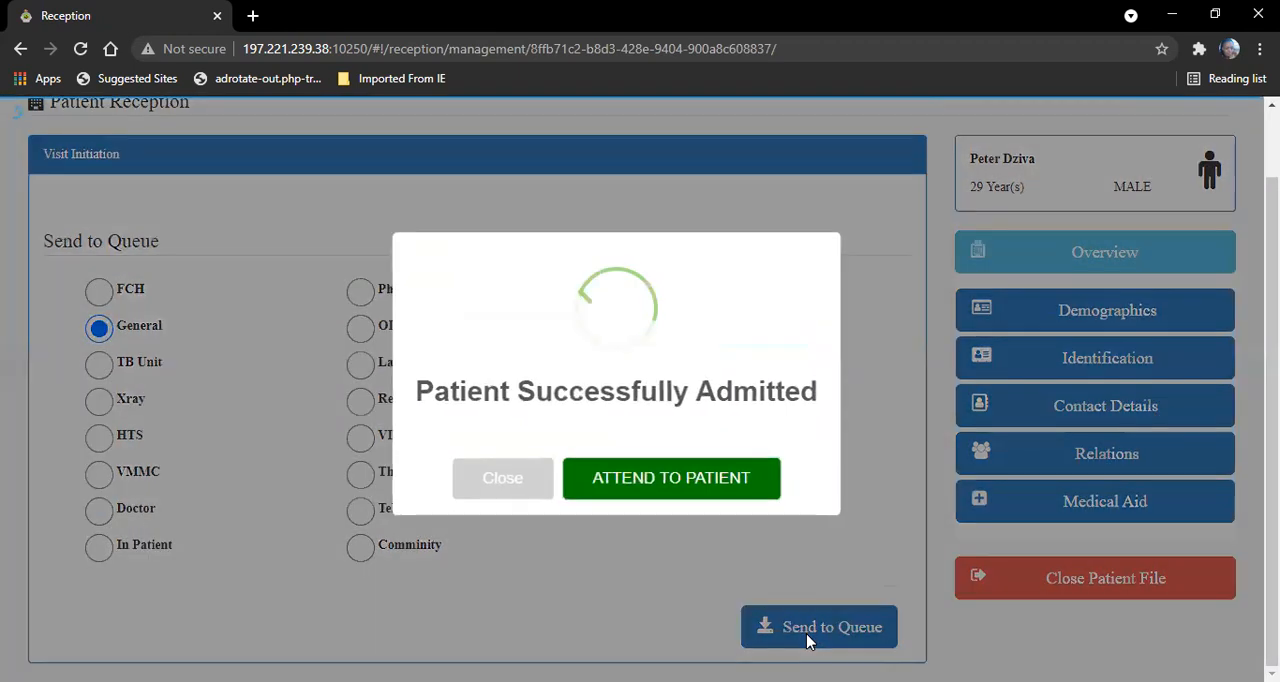
left_click(666, 482)
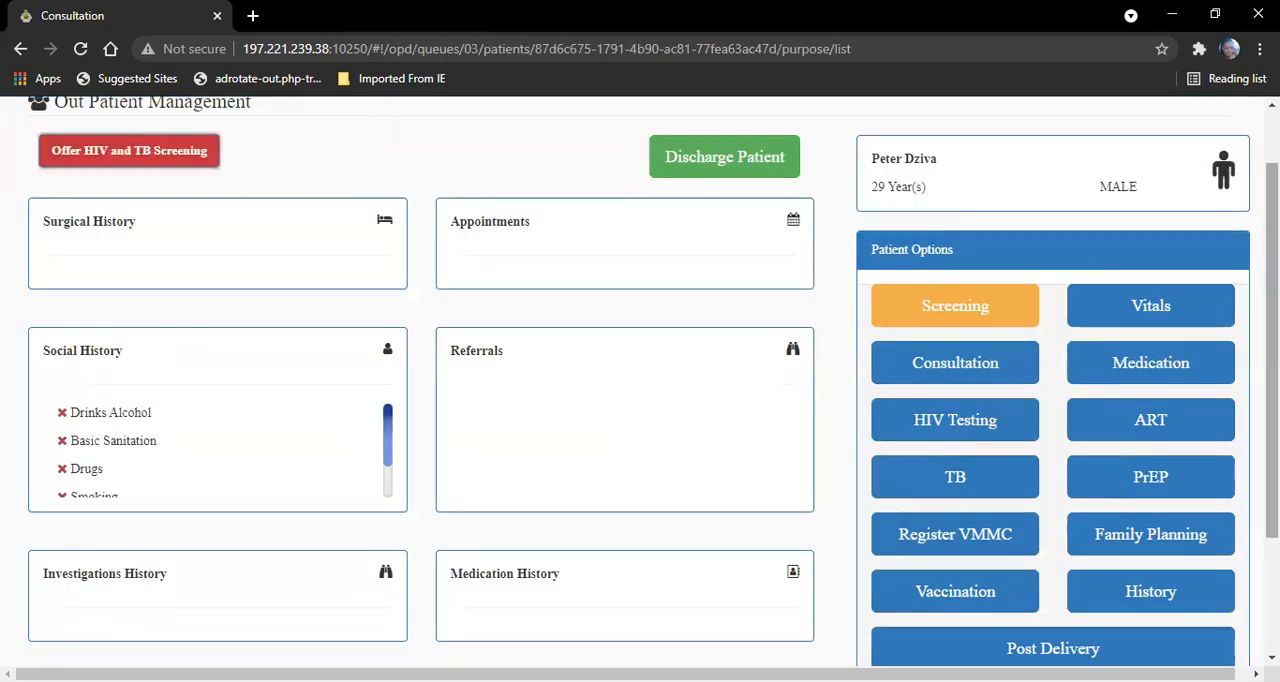
- Open the patient's consultation from the outpatient options
scroll(75, 250, "up", 1)
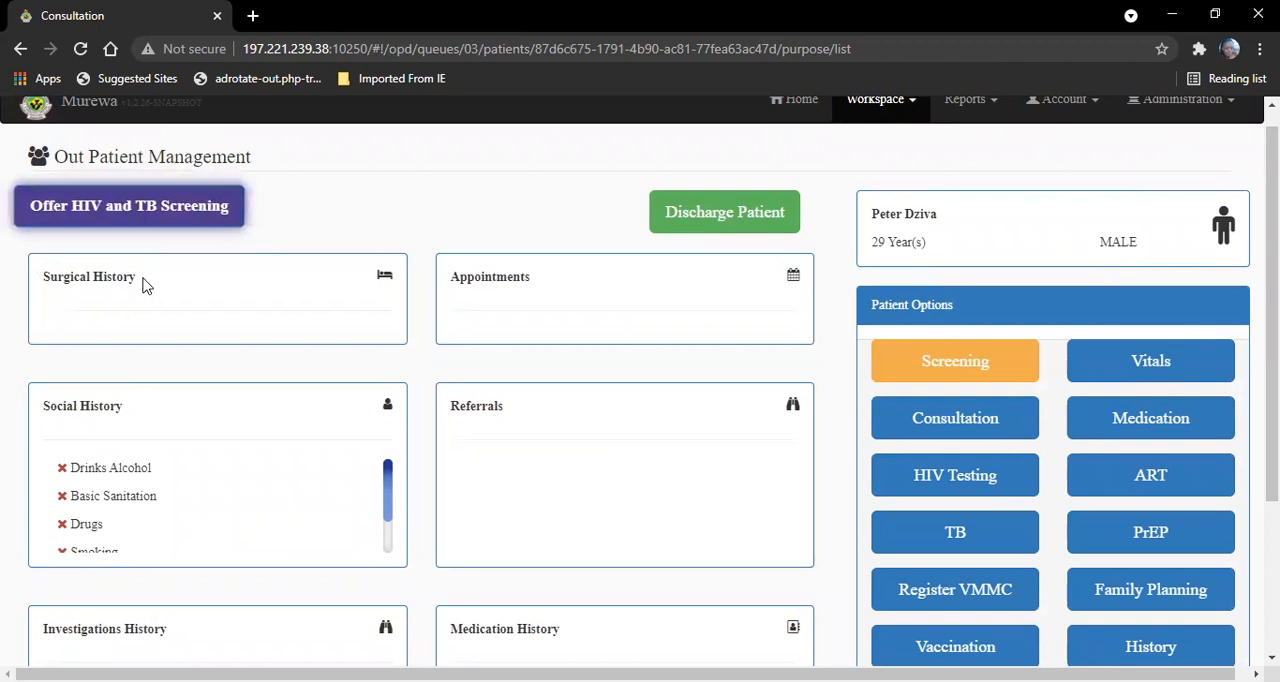
left_click(957, 421)
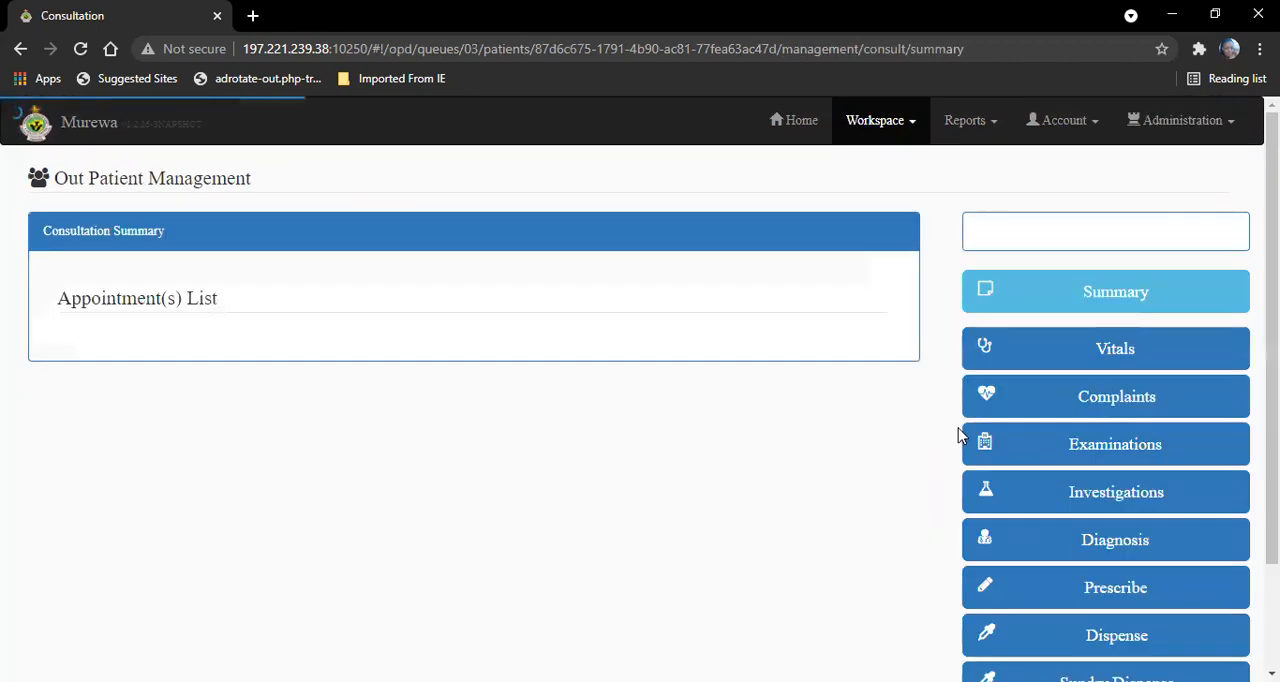
scroll(957, 435, "down", 1)
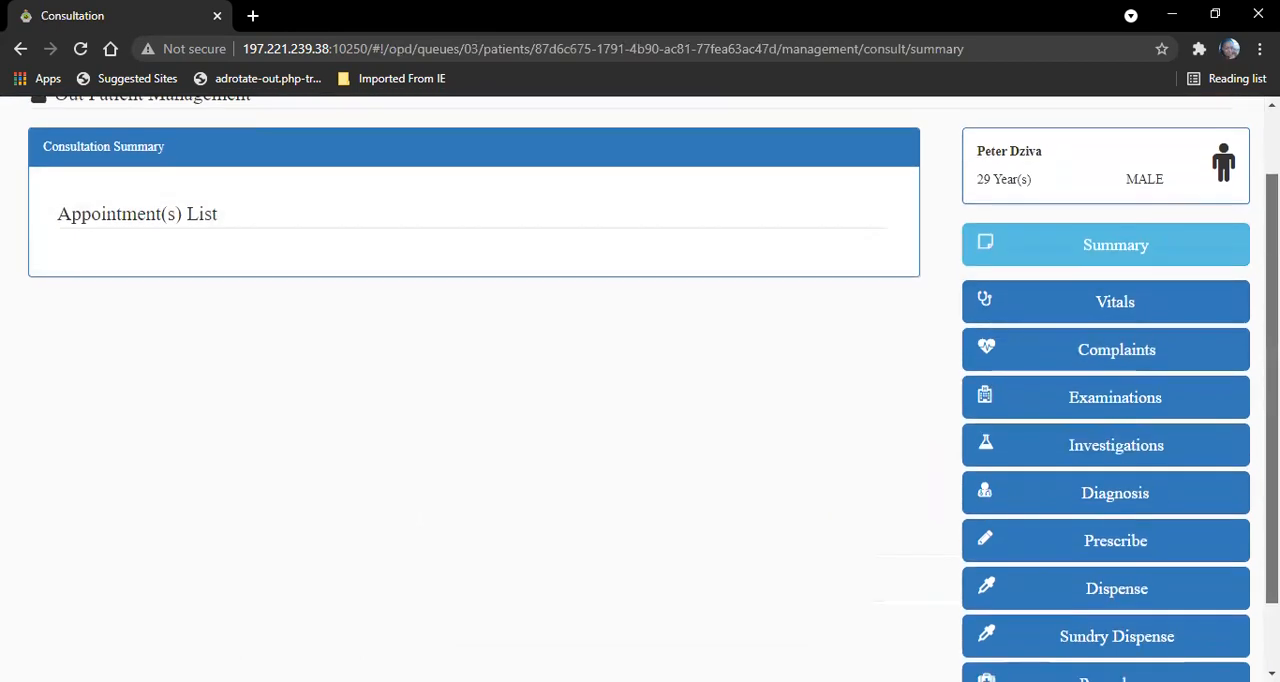
scroll(1036, 150, "down", 1)
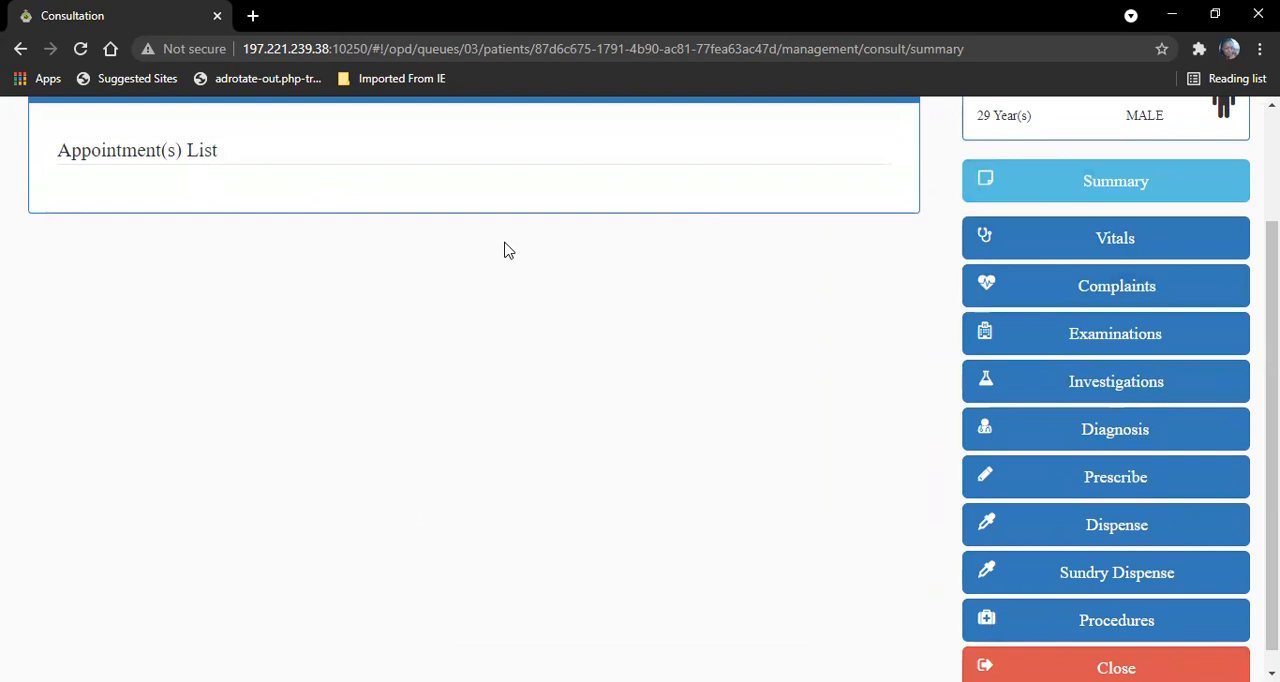
- Record a blood pressure of 120/80 and a temperature of 36.9 in the consultation vitals
left_click(1171, 245)
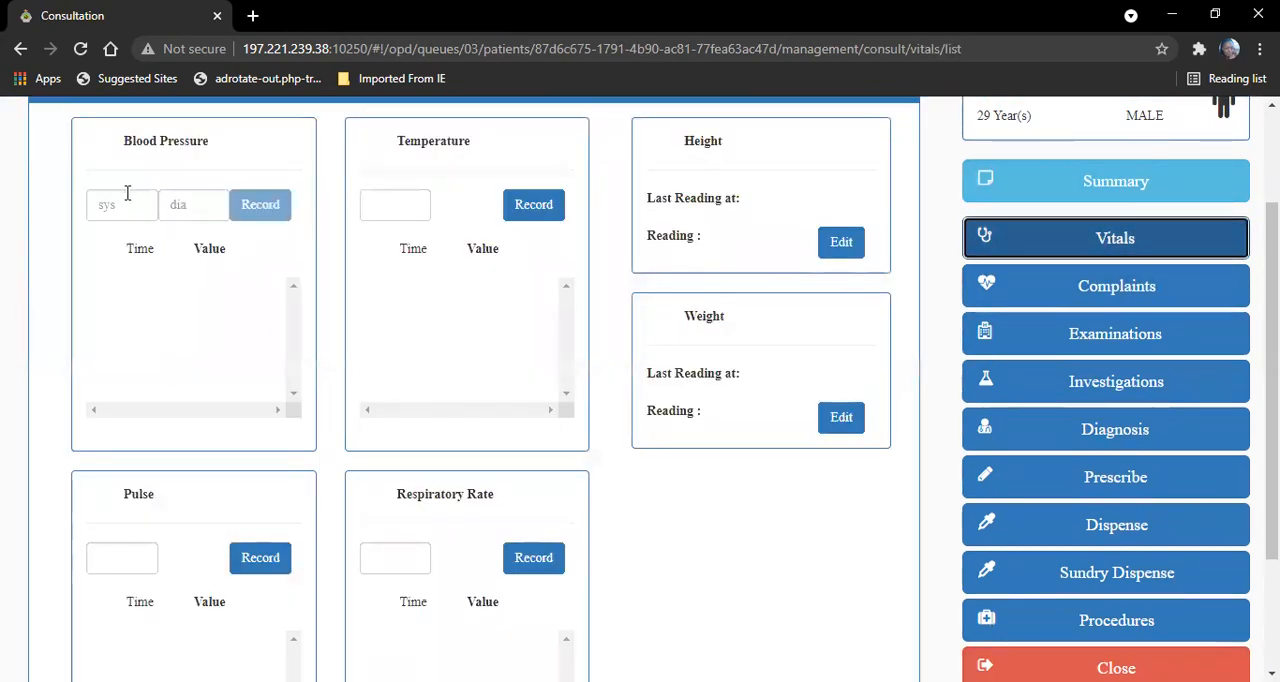
left_click(125, 197)
type("120")
key("Tab")
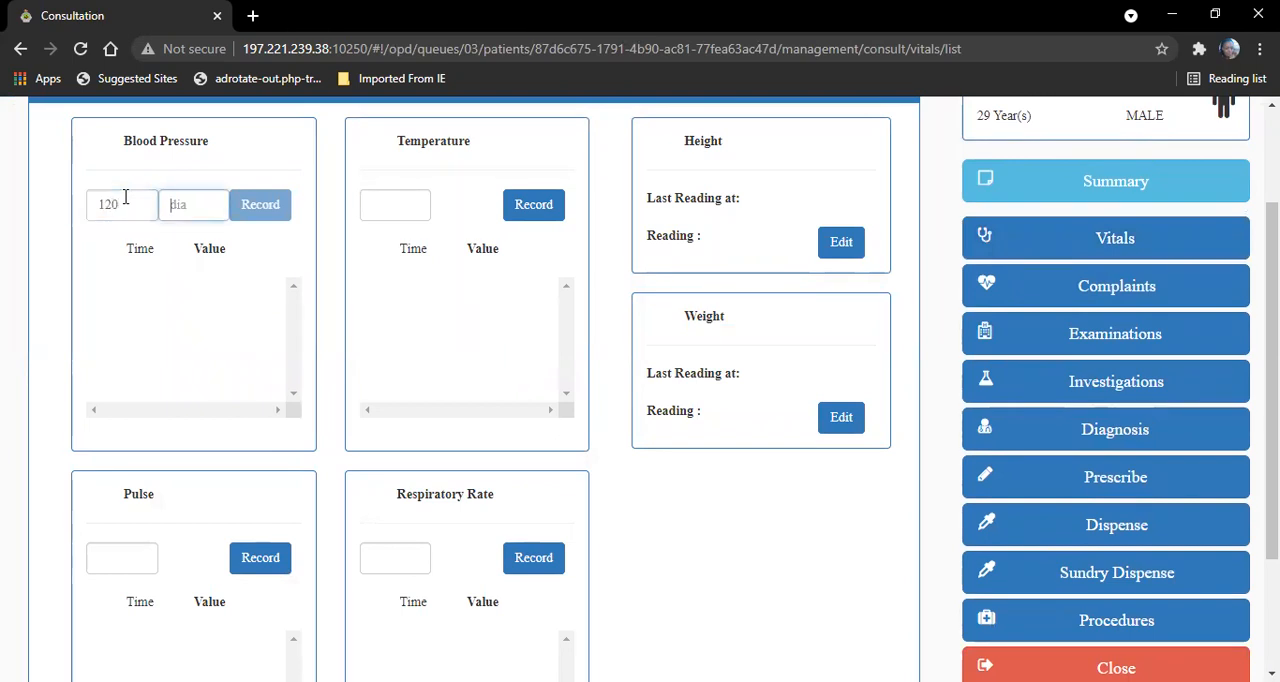
type("80")
left_click(263, 213)
left_click(382, 207)
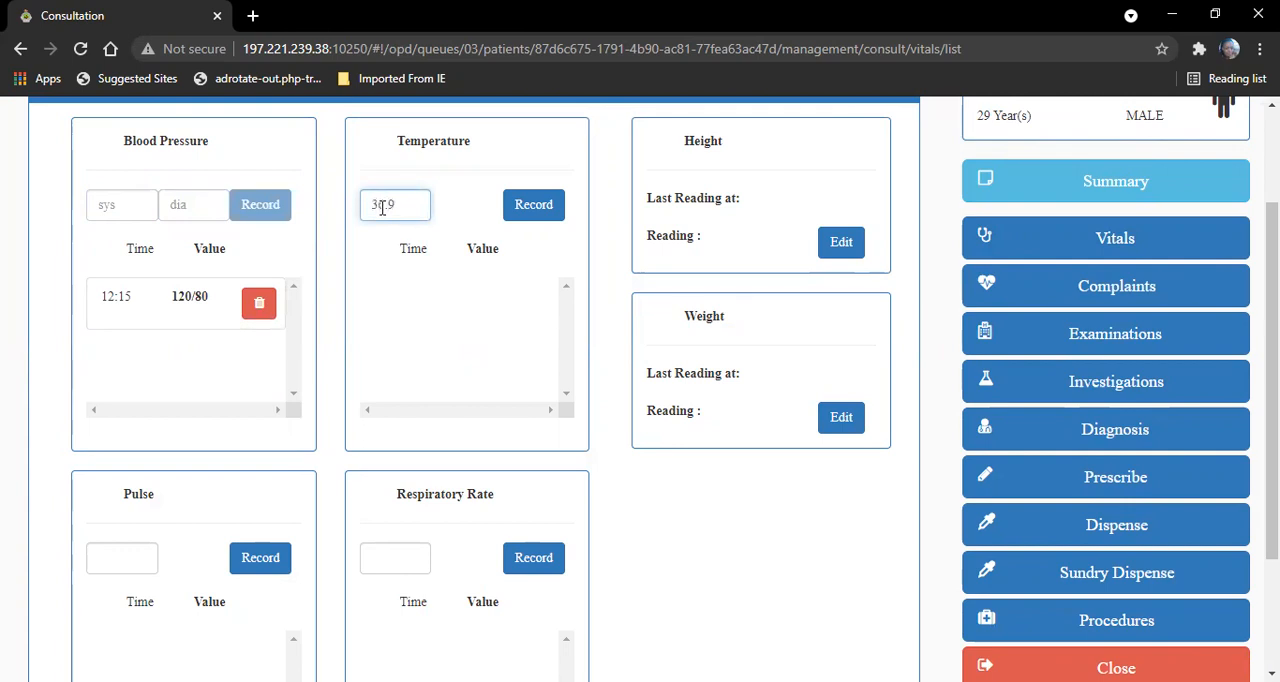
left_click(541, 213)
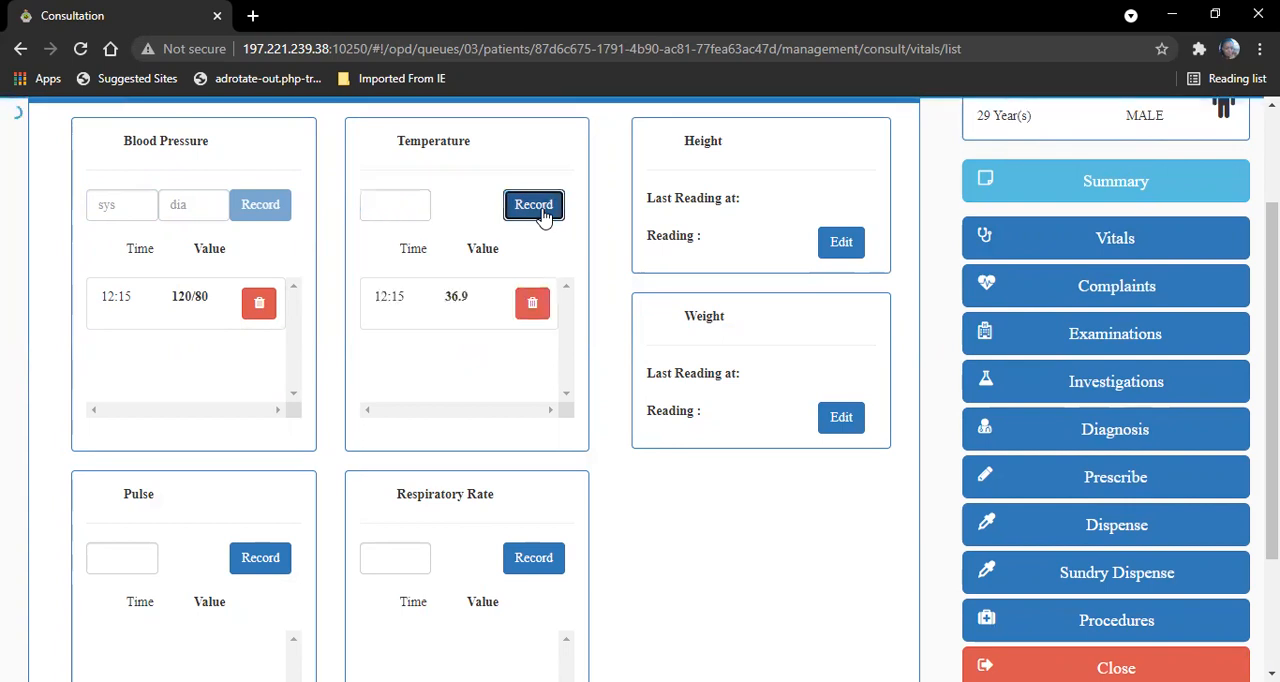
- Set the patient's height to 187 cm and weight to 75 kg, saving each reading
left_click(845, 248)
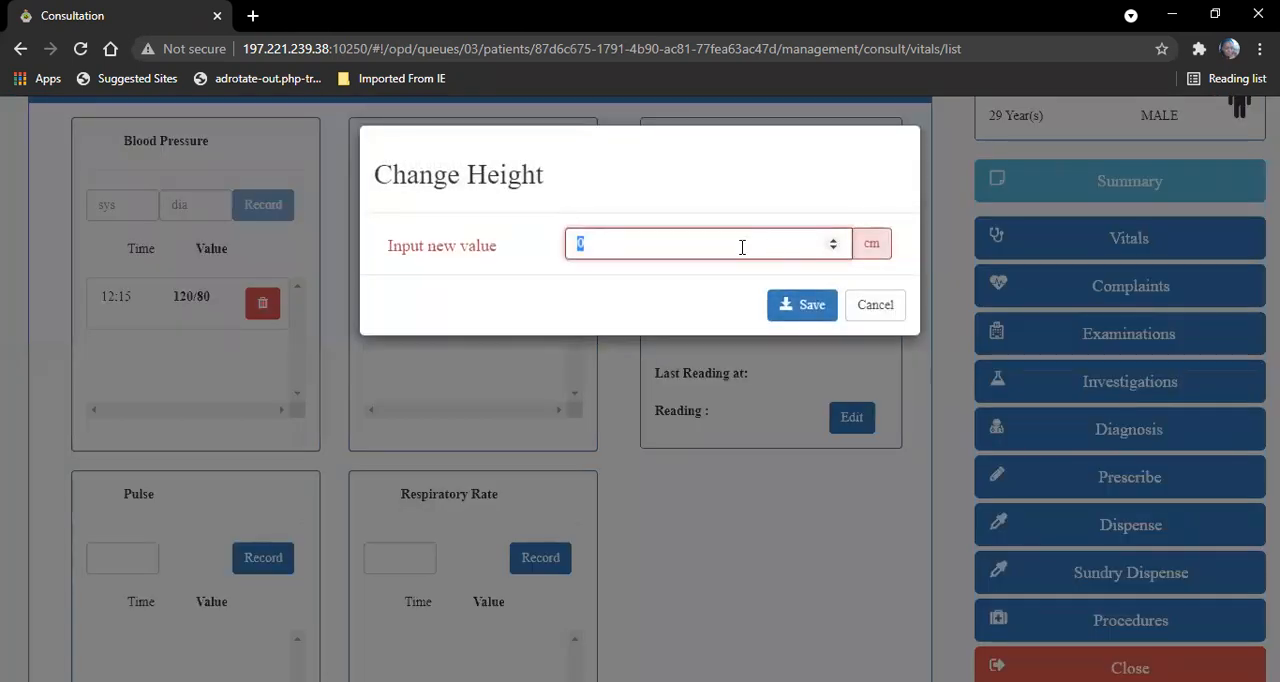
type("187")
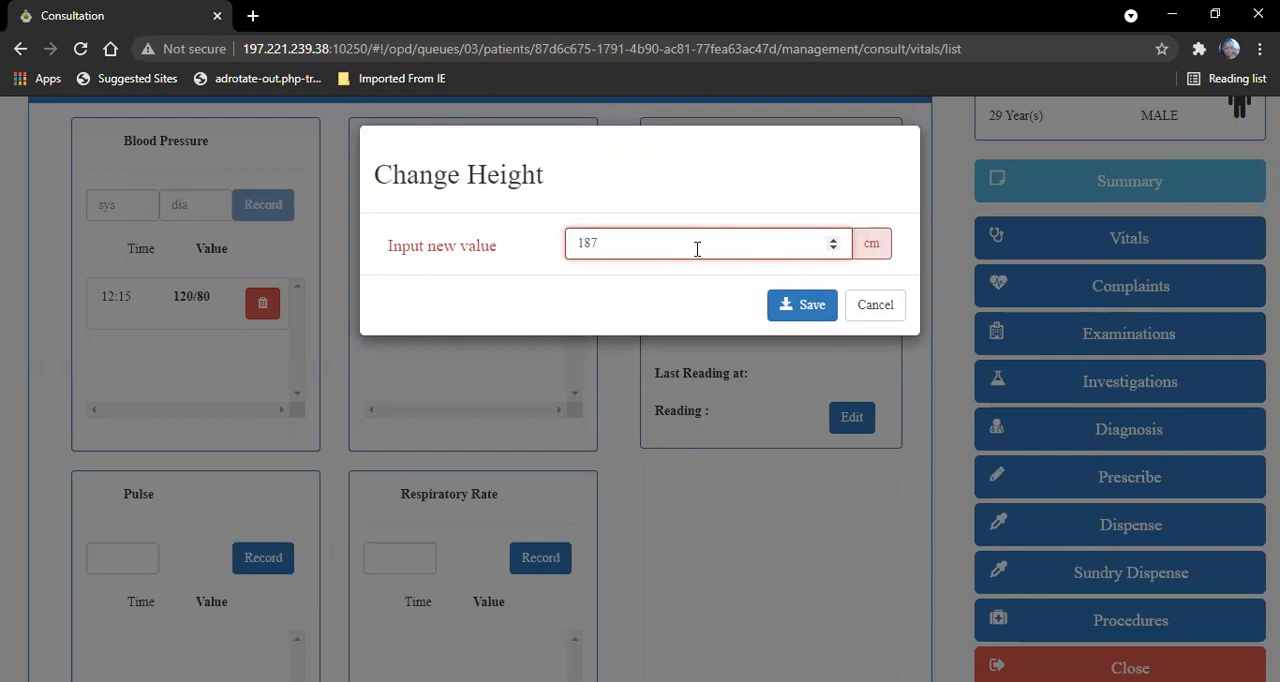
left_click(815, 311)
left_click(842, 420)
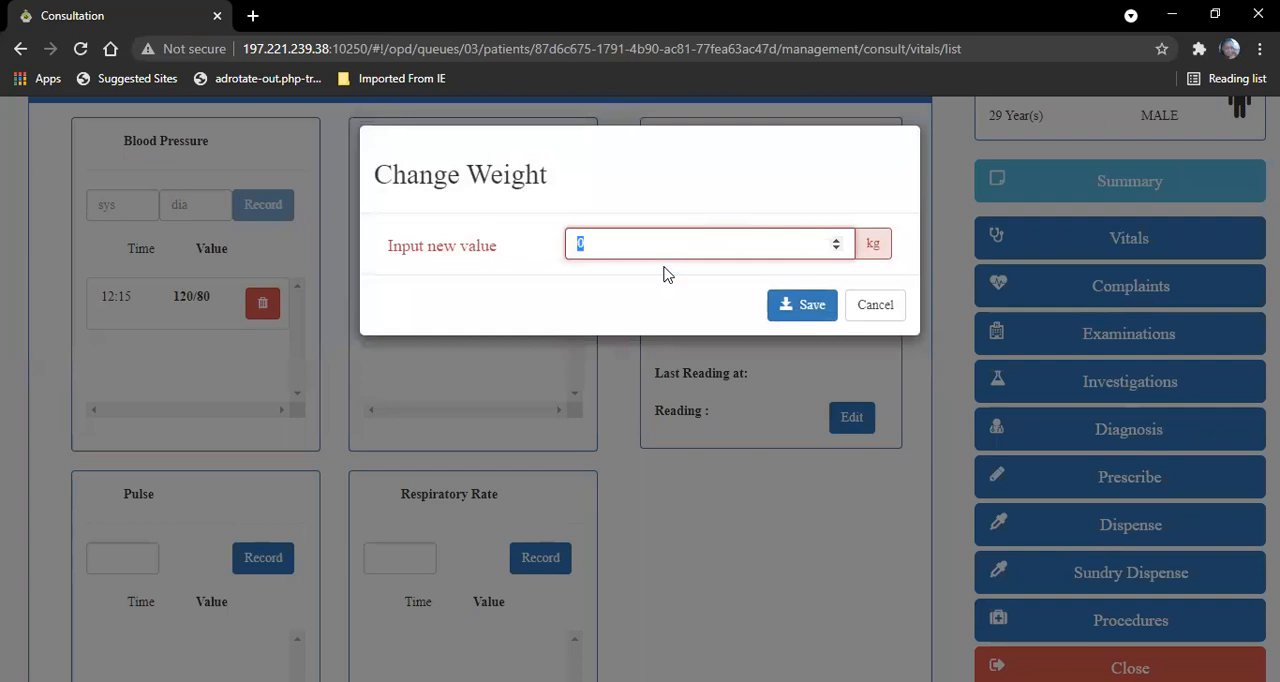
type("75")
left_click(810, 305)
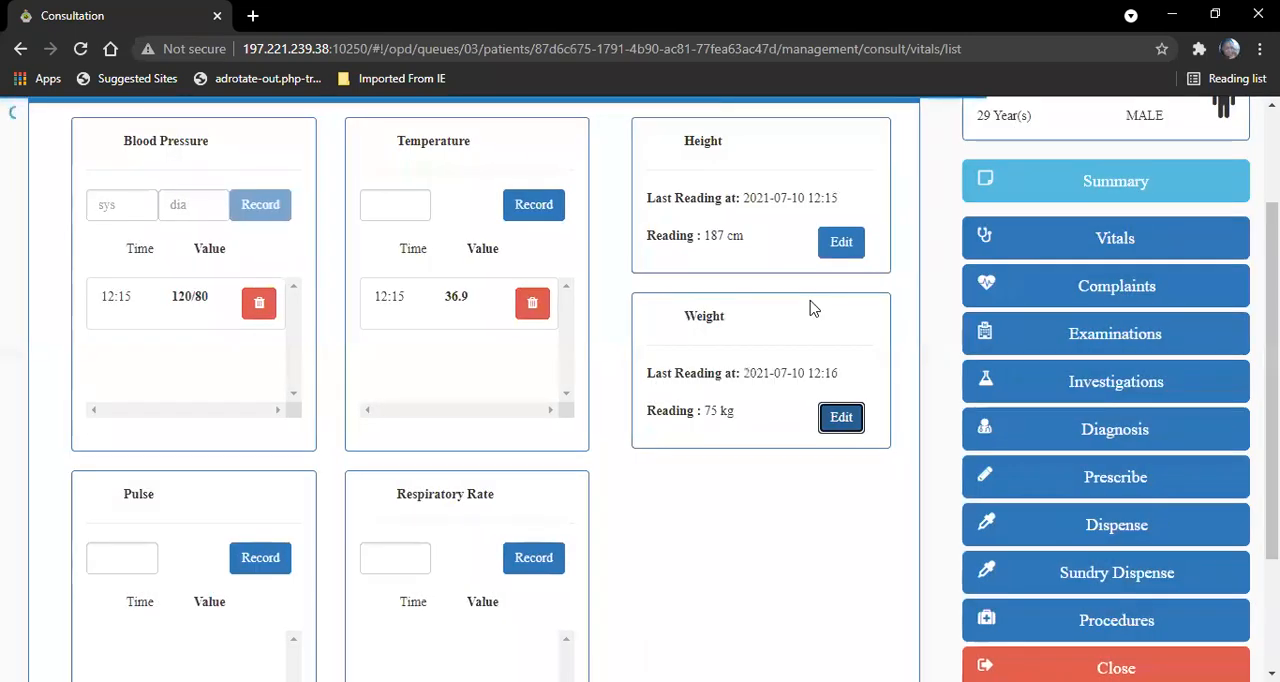
- Start a new consultation complaint, search the complaint list for headache, and select Headache
scroll(640, 389, "up", 2)
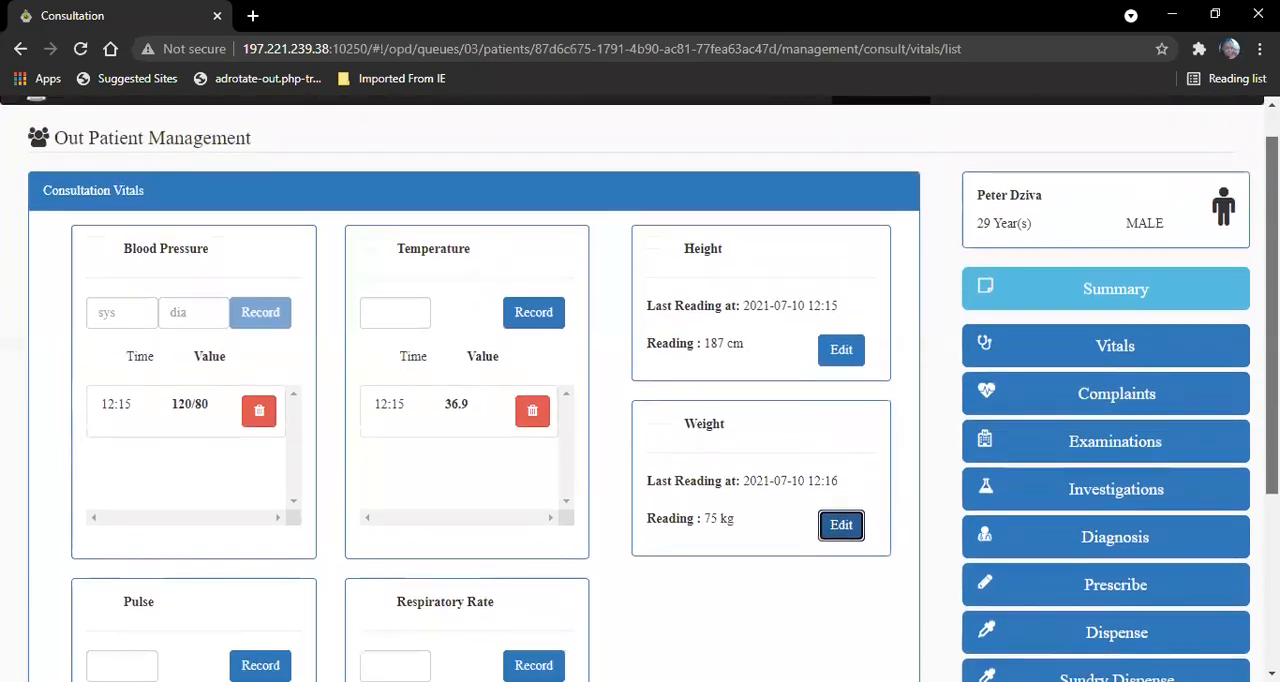
scroll(640, 389, "down", 2)
scroll(640, 389, "up", 1)
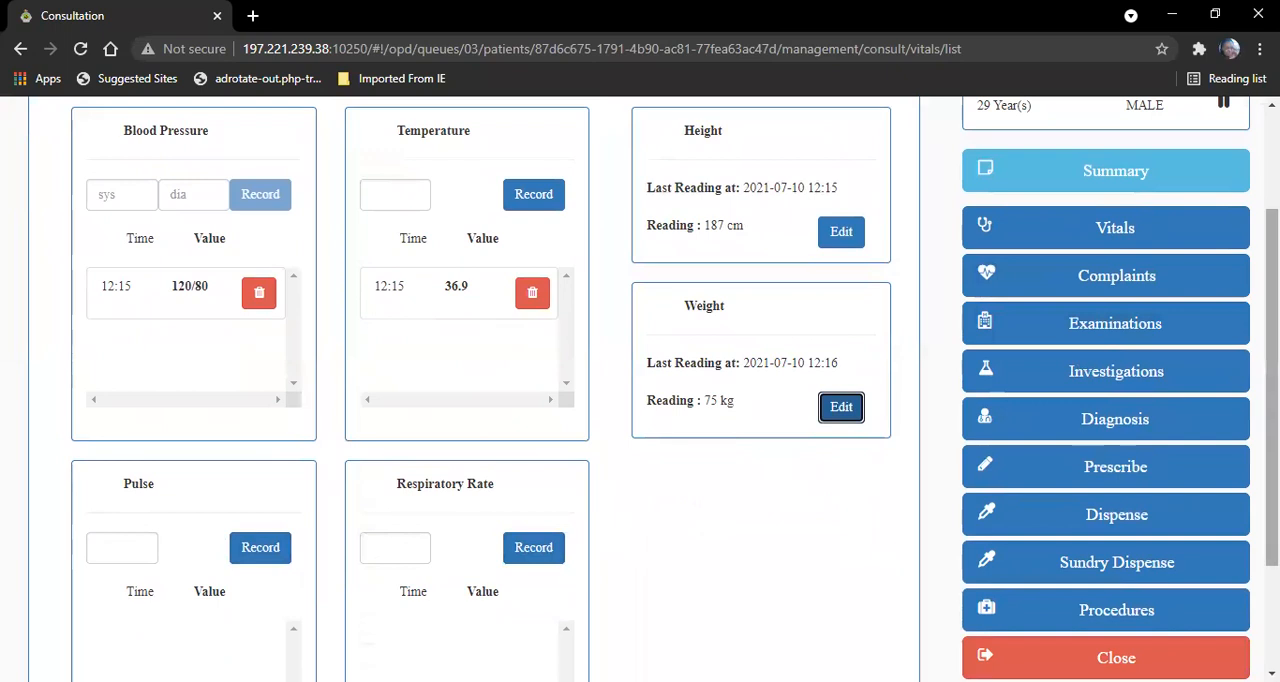
scroll(780, 468, "down", 1)
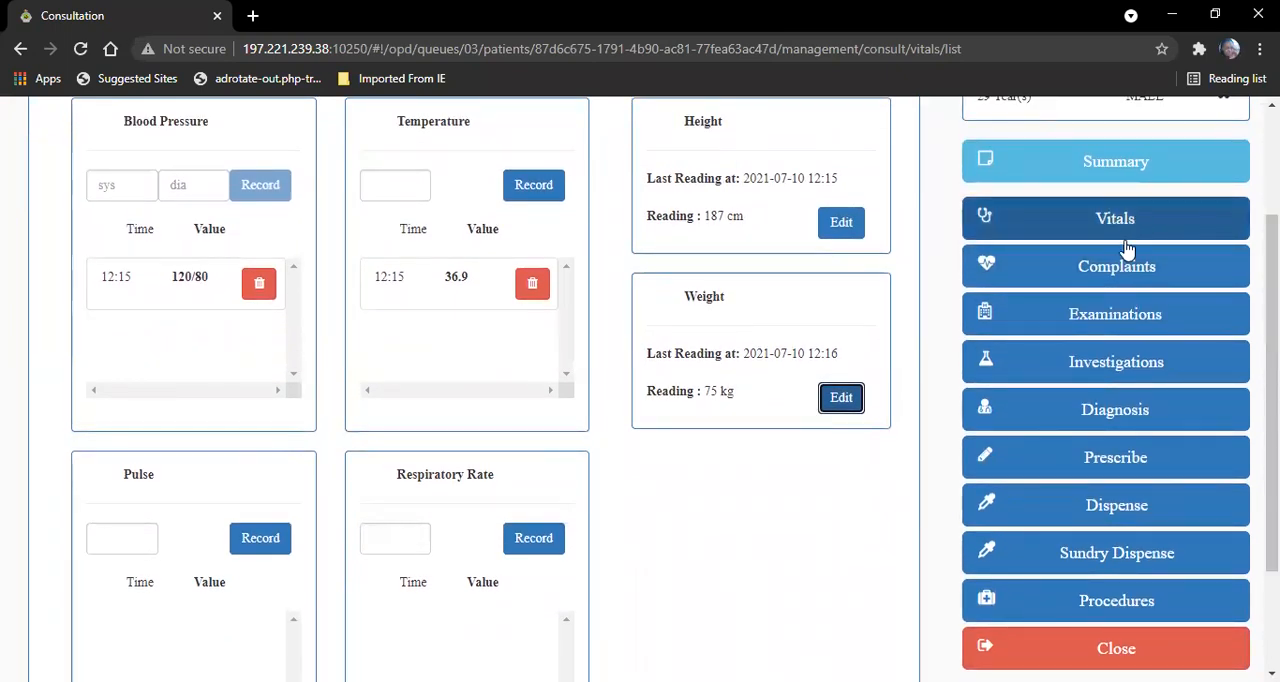
left_click(1127, 276)
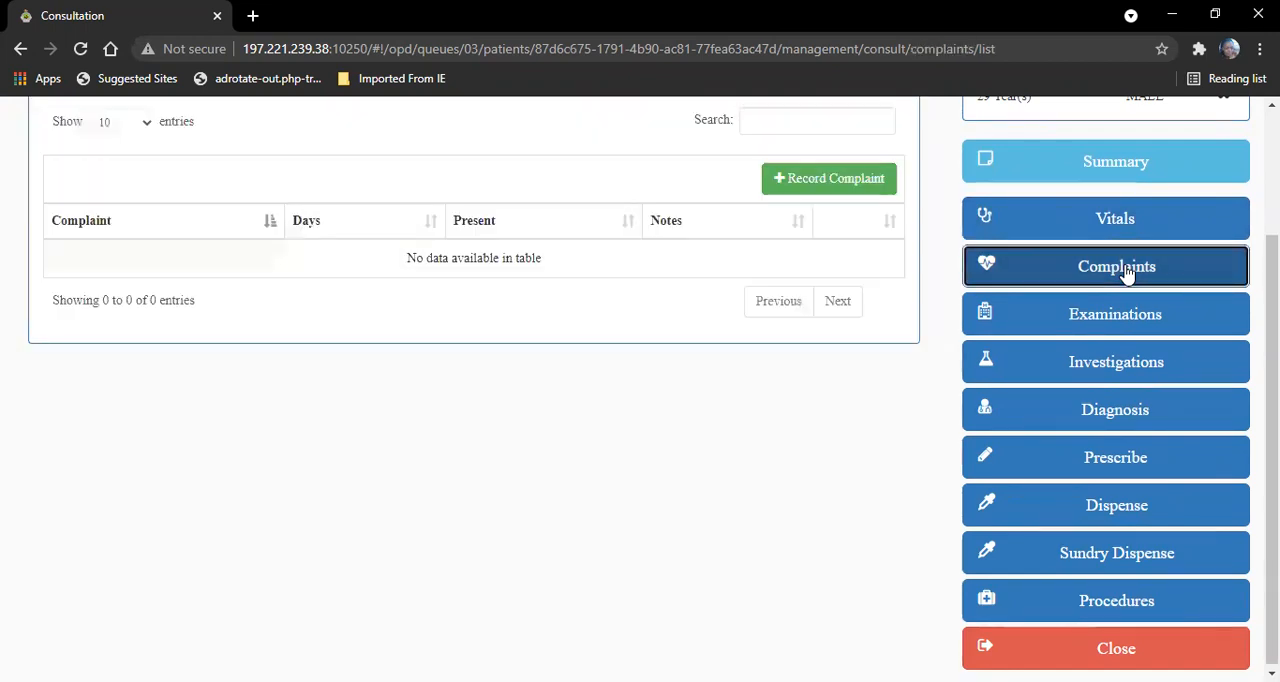
left_click(866, 182)
left_click(770, 117)
type("heada")
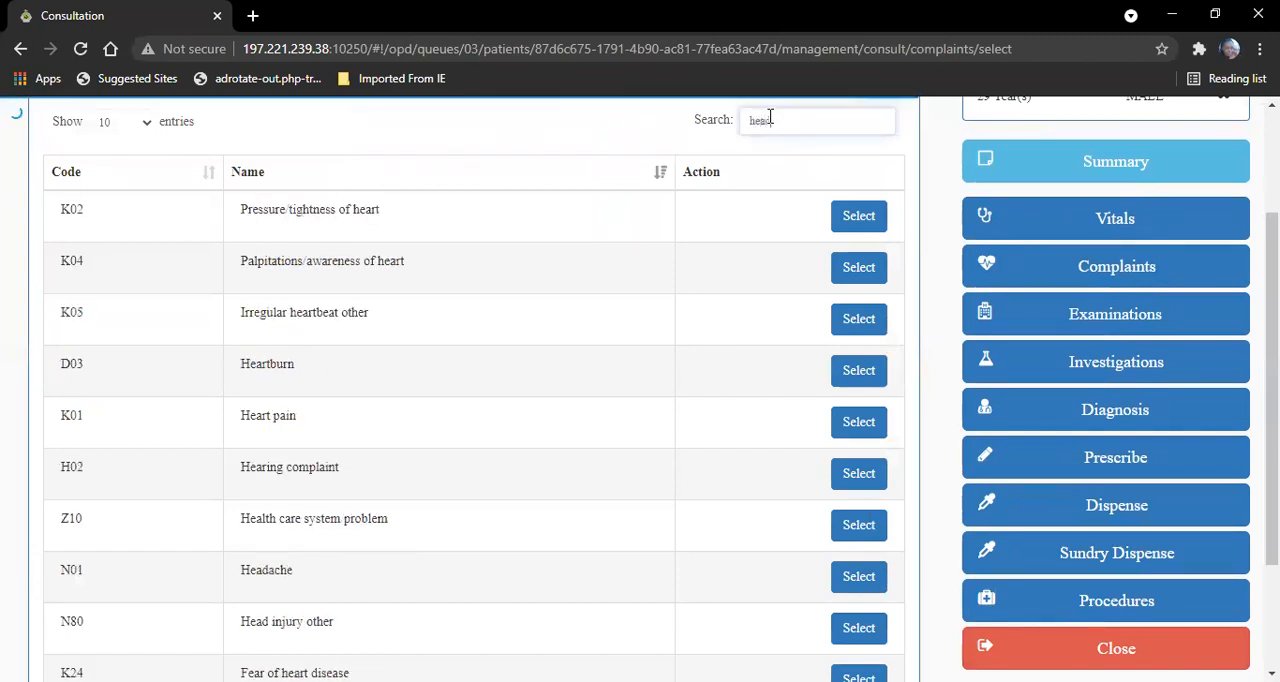
left_click(852, 220)
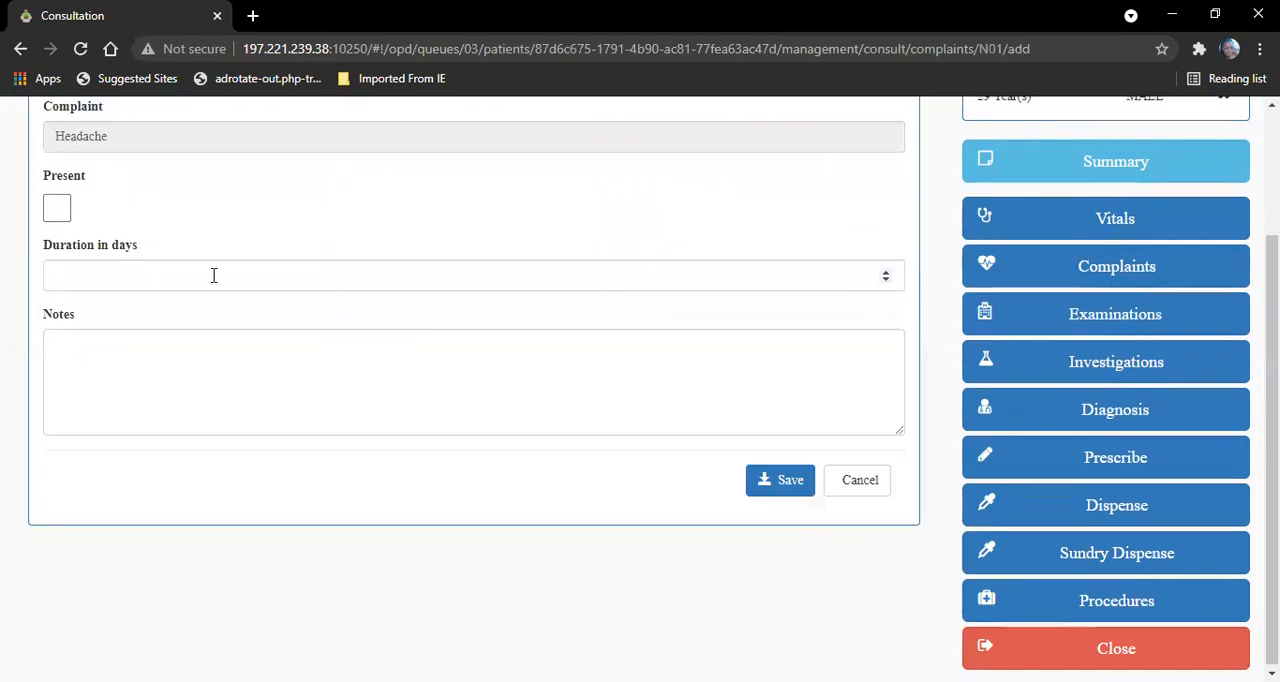
- Mark the Headache complaint as present with a duration of 3 days and save it without notes
left_click(58, 211)
left_click(97, 266)
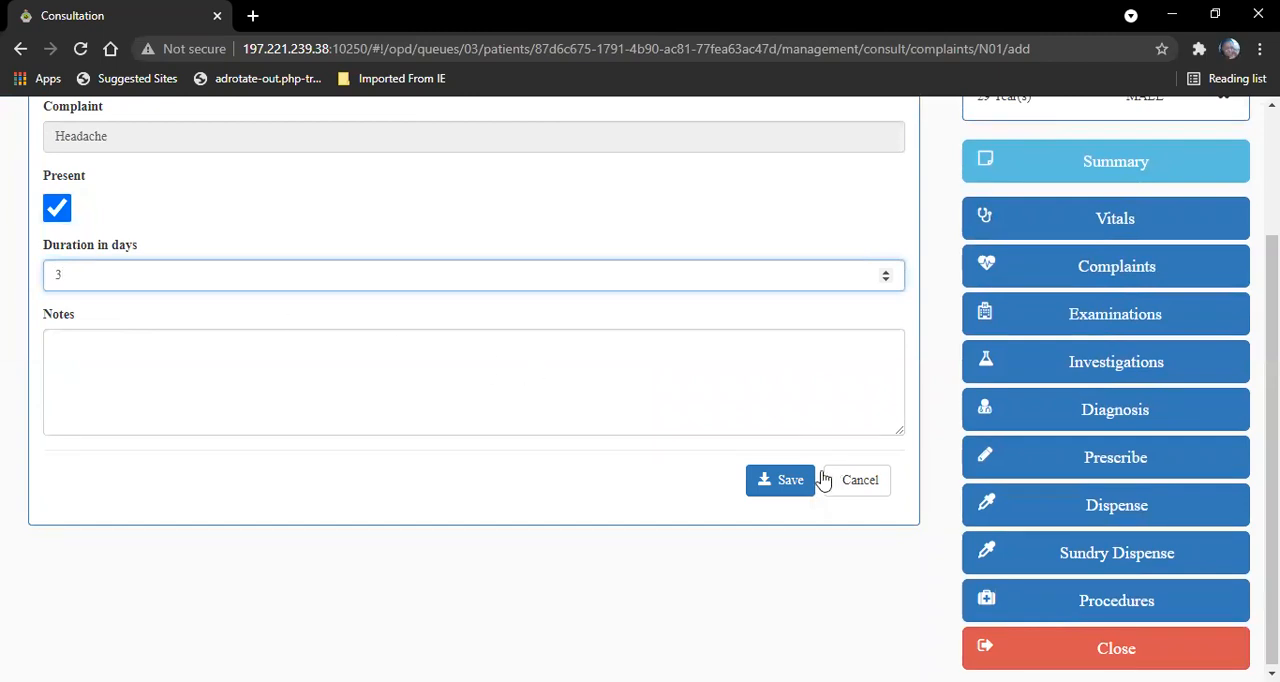
left_click(588, 403)
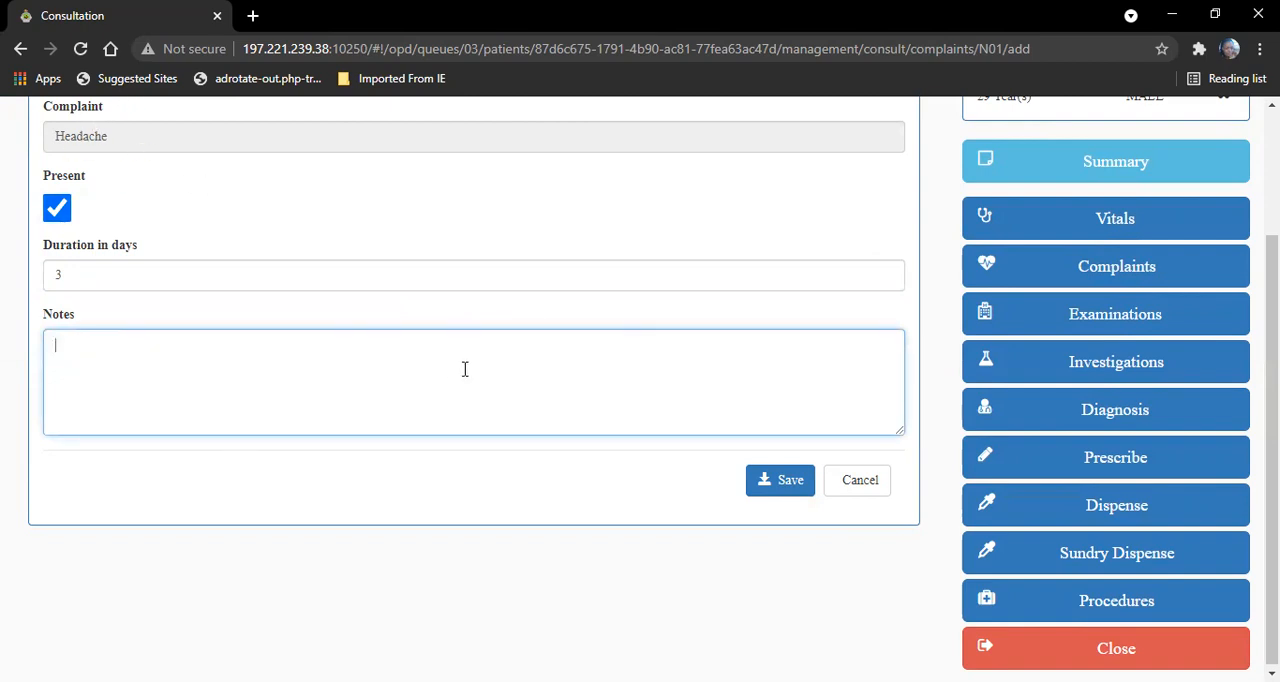
left_click(792, 488)
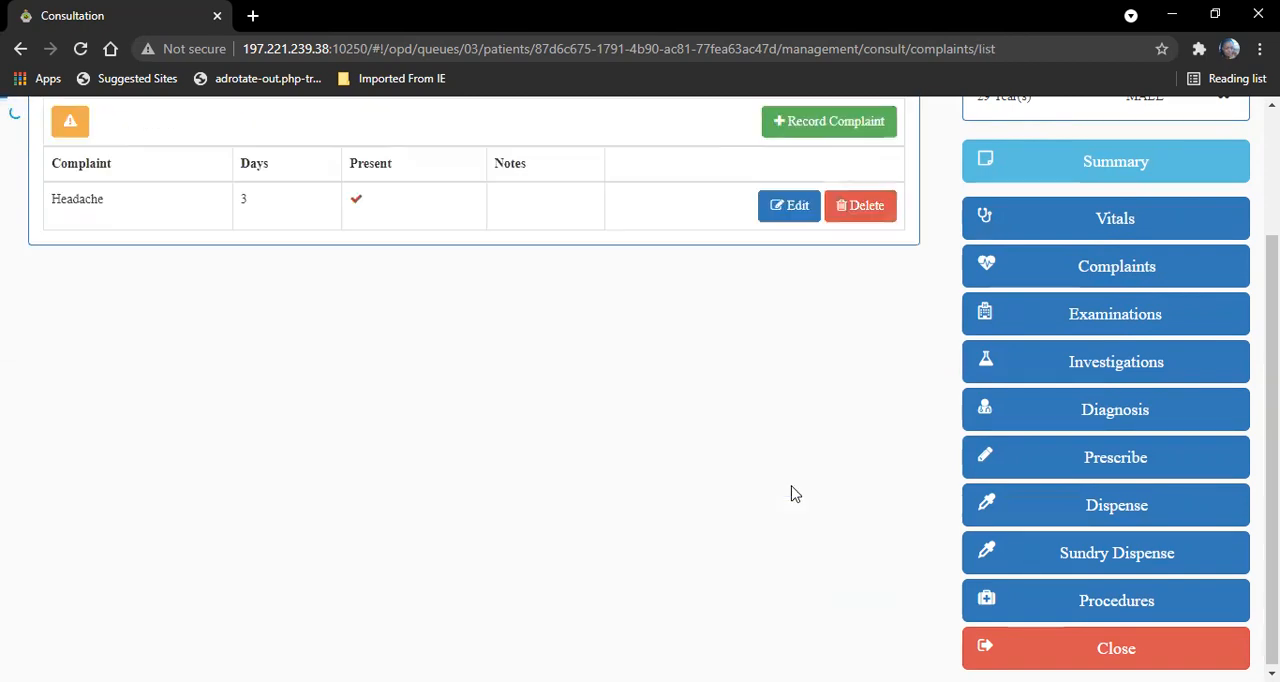
- Record Fever as a new consultation complaint, marked as present with a duration of 4 days, and save it without notes
left_click_drag(1272, 390, 1272, 292)
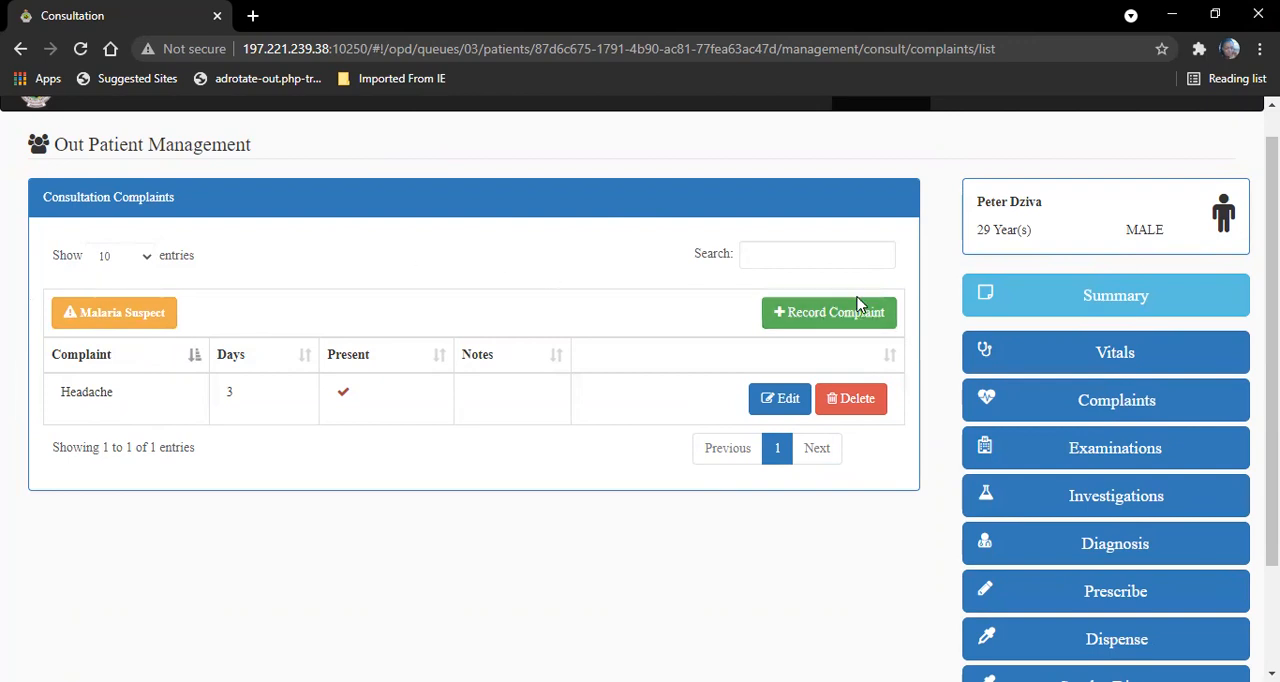
left_click(826, 318)
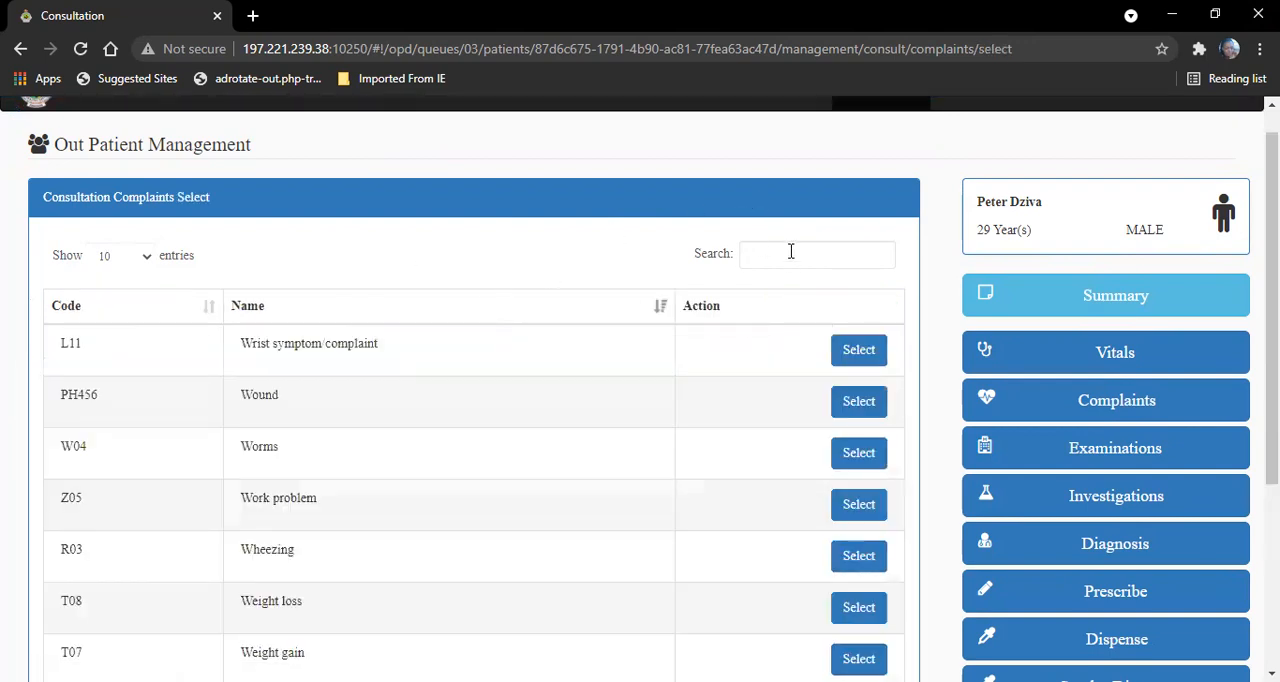
type("fever")
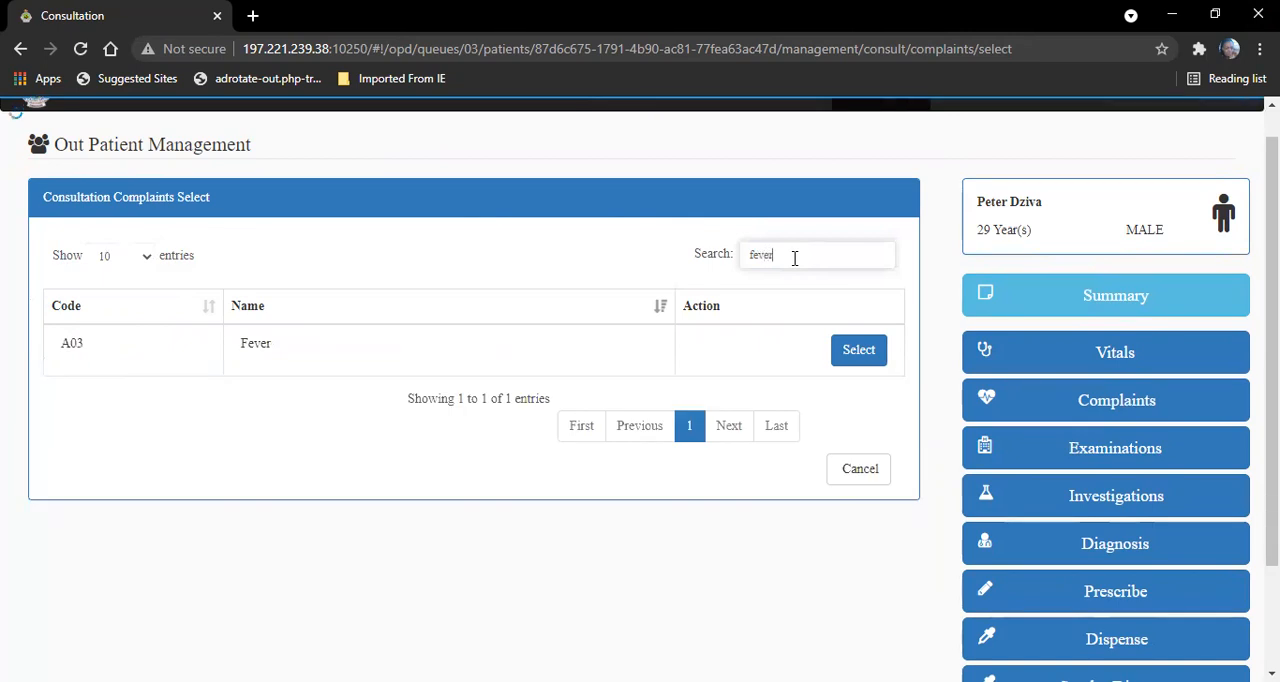
left_click(855, 349)
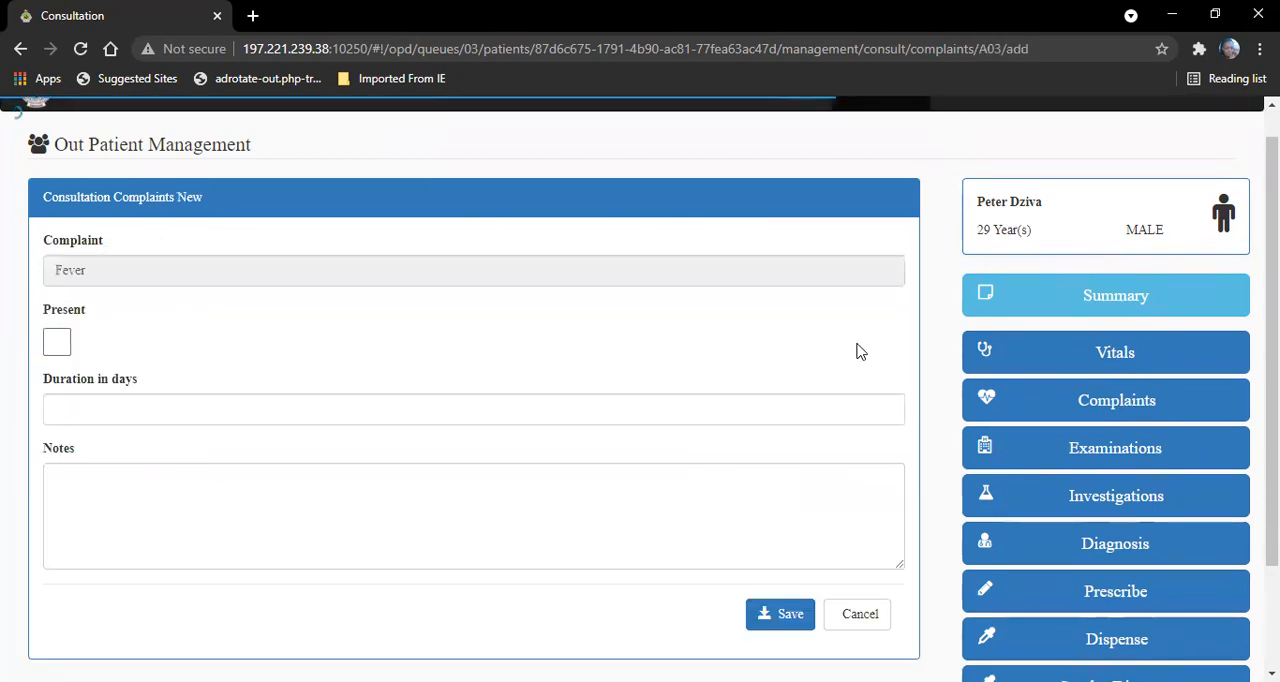
left_click(60, 346)
left_click(106, 411)
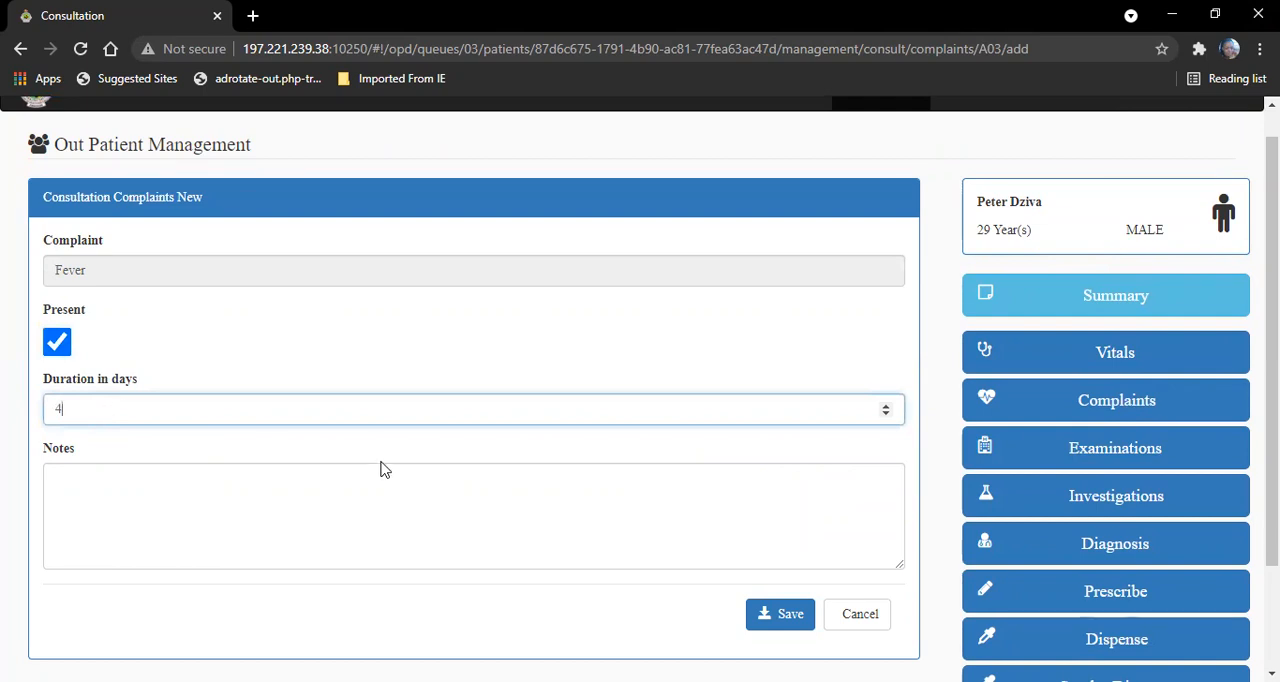
left_click(770, 604)
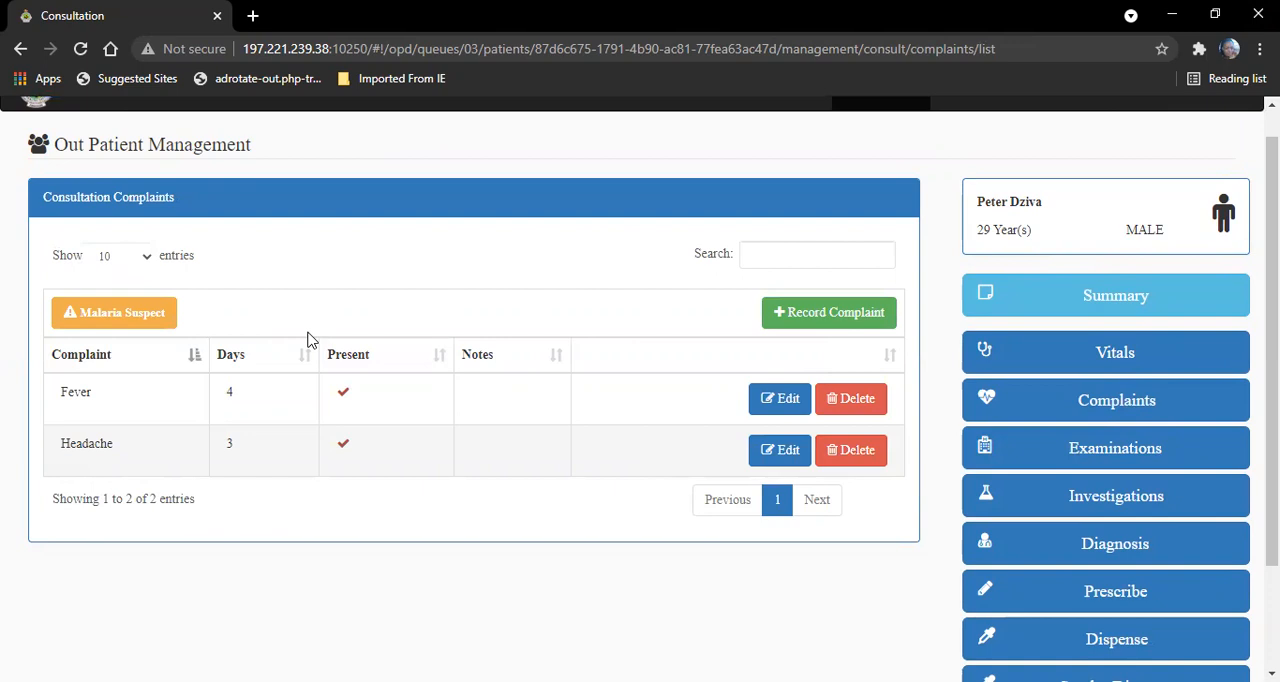
- Flag the patient as a suspected malaria case and save a Laboratory investigation with a Blood sample and the Malaria RDT test
left_click(129, 318)
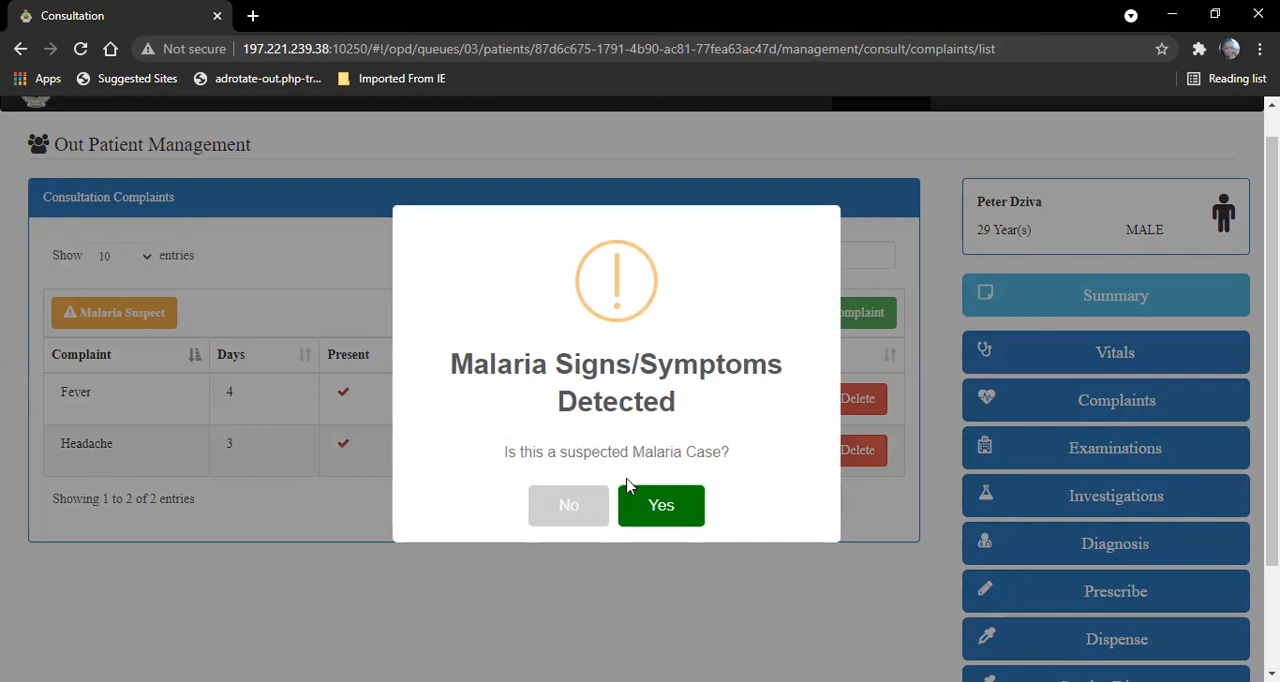
left_click(688, 510)
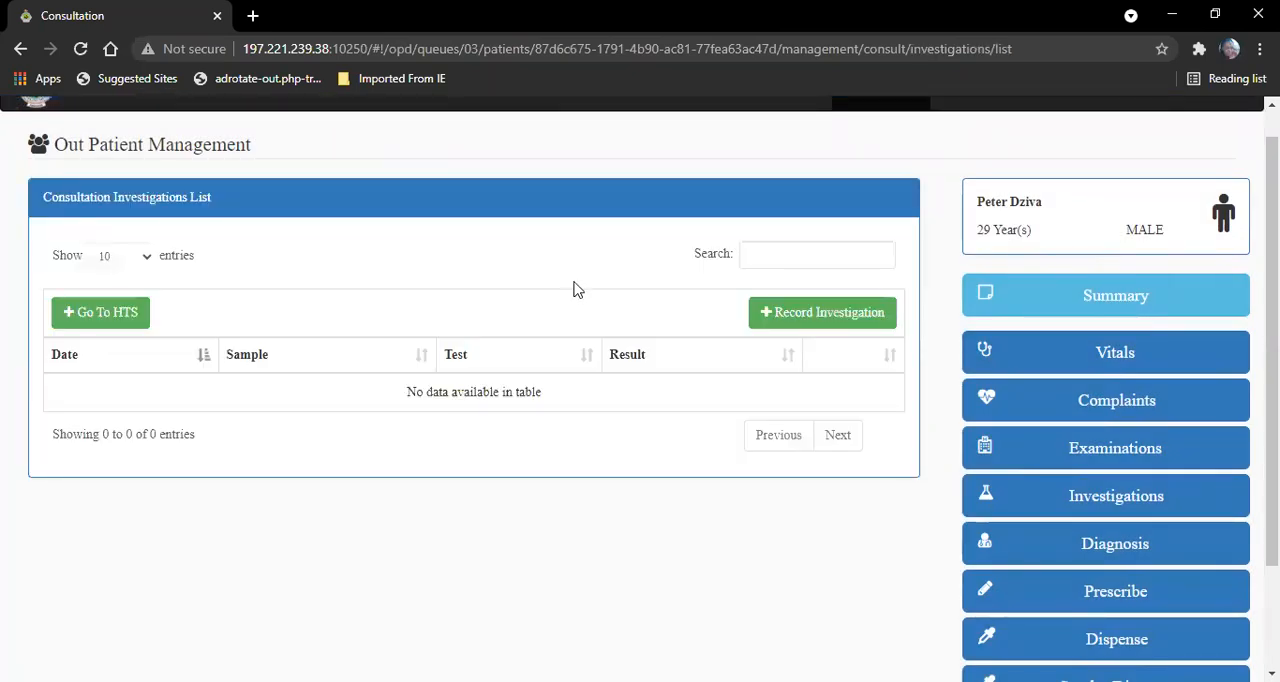
left_click(815, 314)
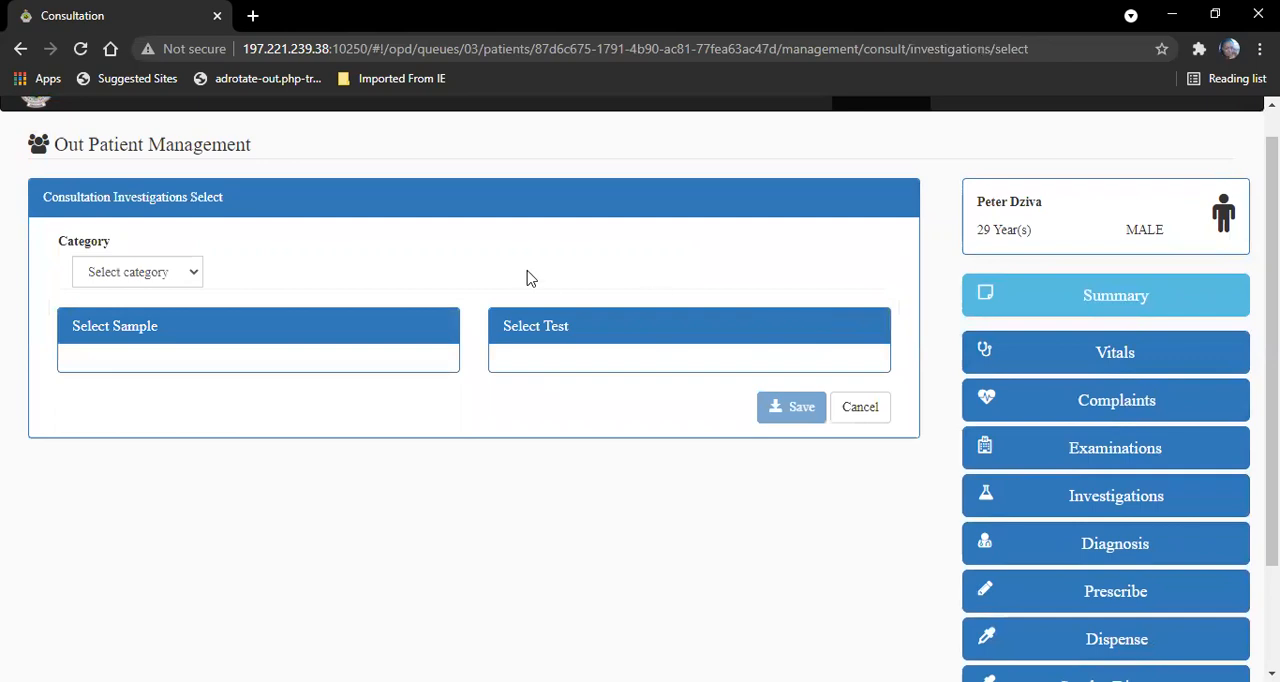
left_click(150, 276)
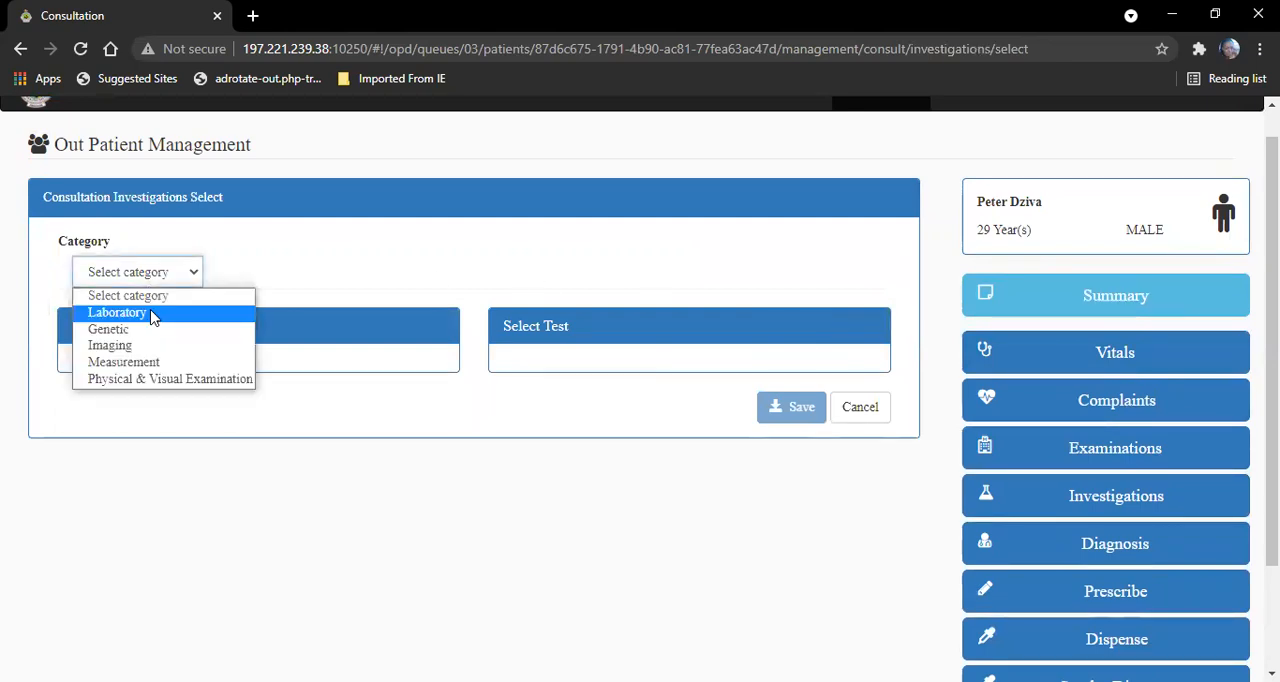
left_click(152, 313)
left_click(88, 377)
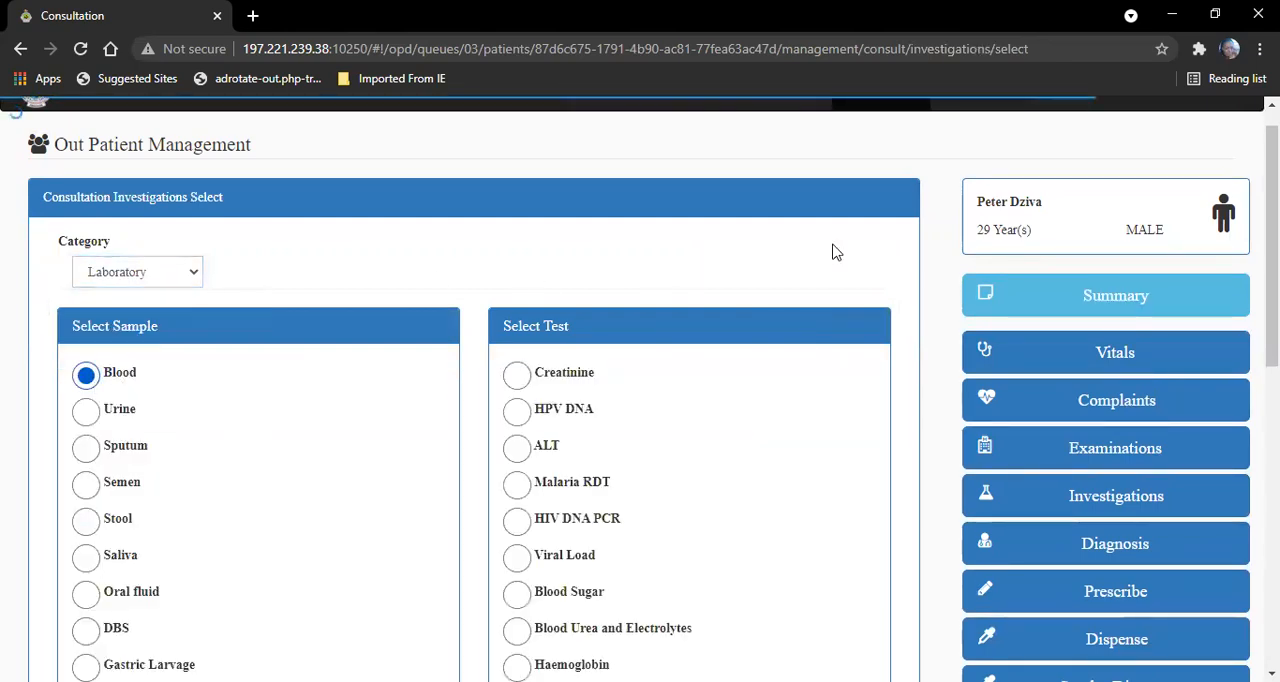
scroll(640, 390, "down", 3)
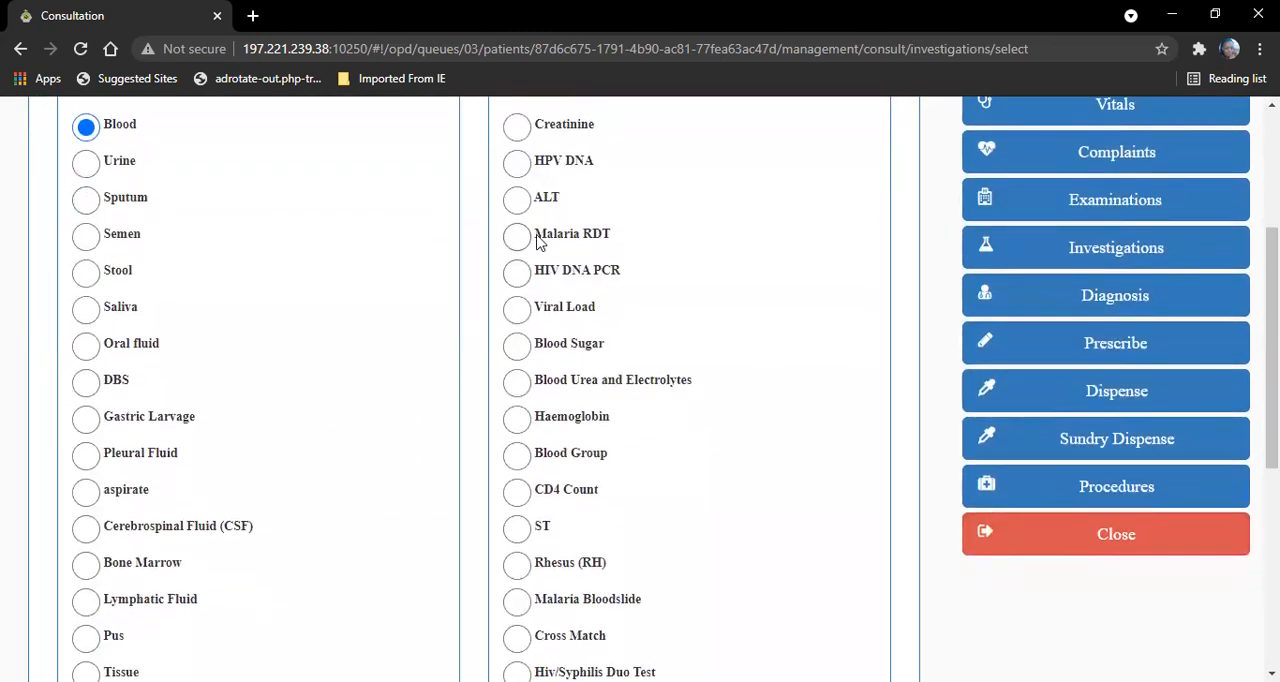
left_click(520, 240)
scroll(866, 560, "down", 5)
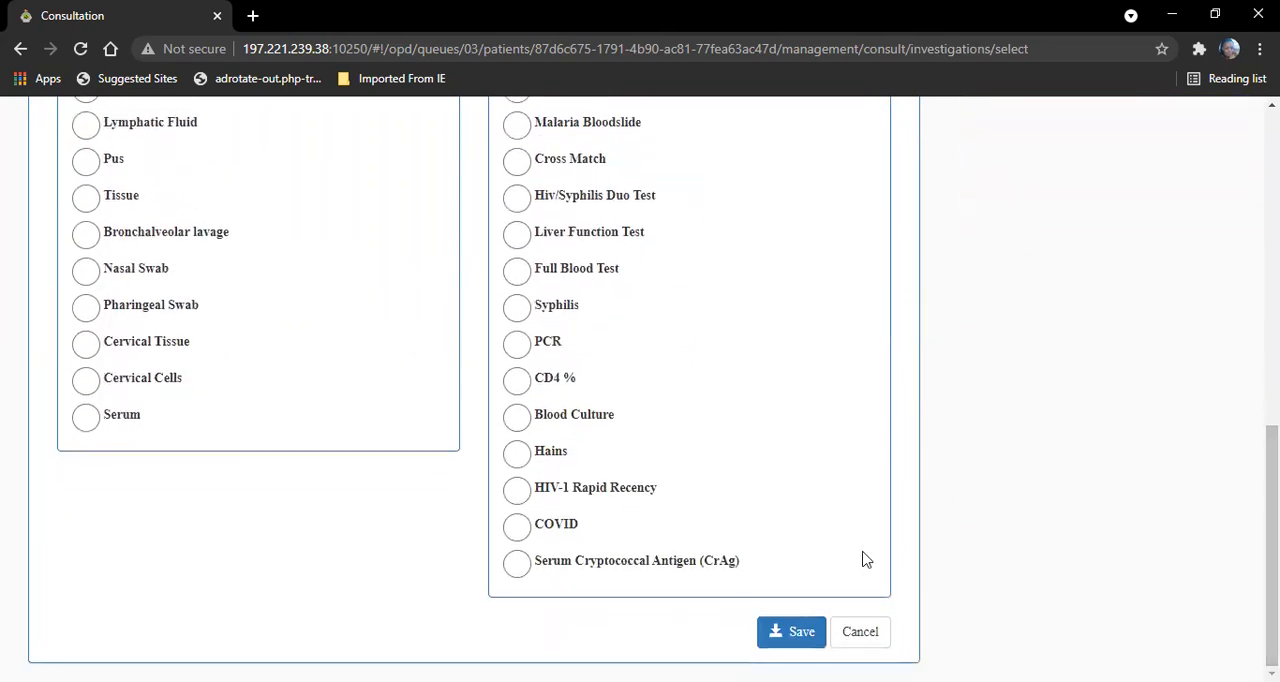
left_click(795, 638)
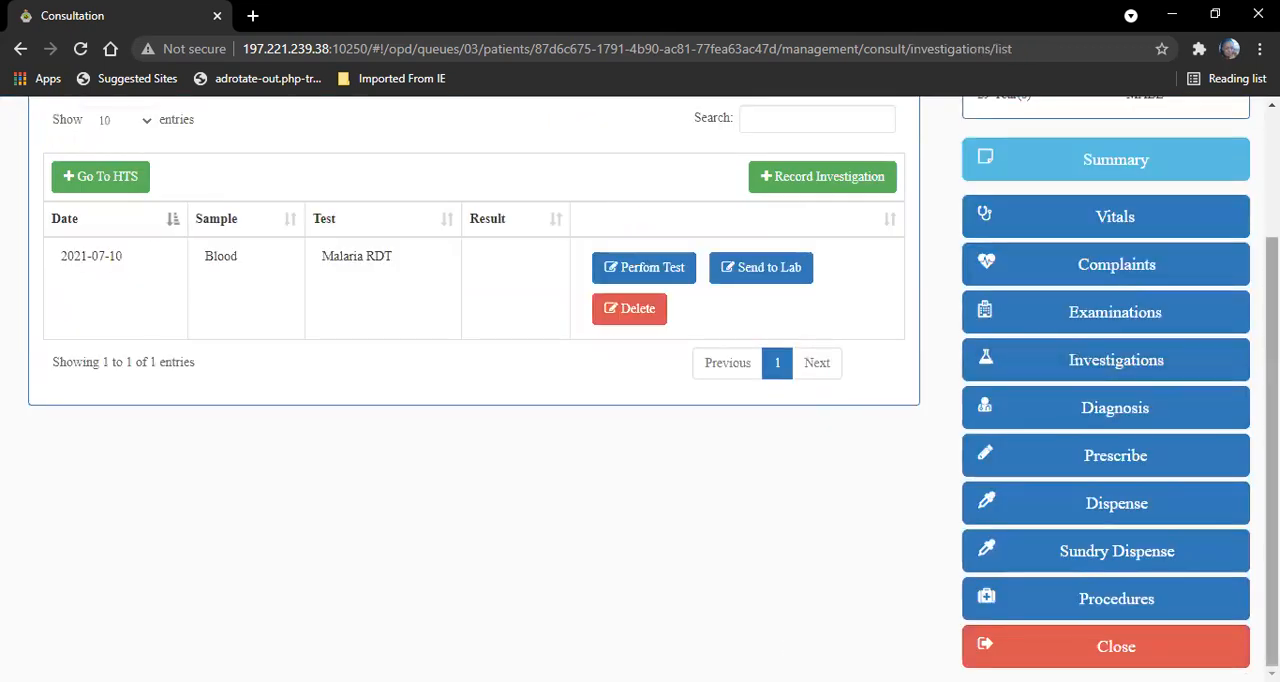
- Perform the Malaria RDT test with the RDT kit from batch 6DD45 and save a POSITIVE result
scroll(18, 350, "up", 1)
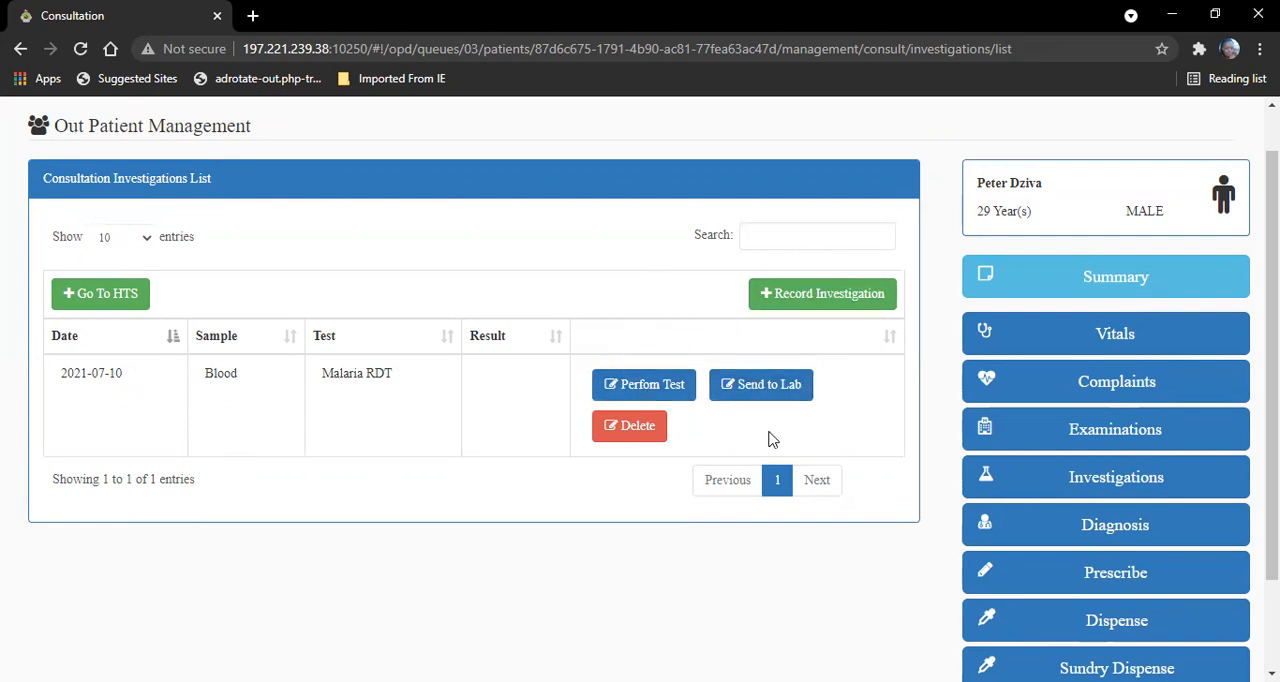
left_click(624, 388)
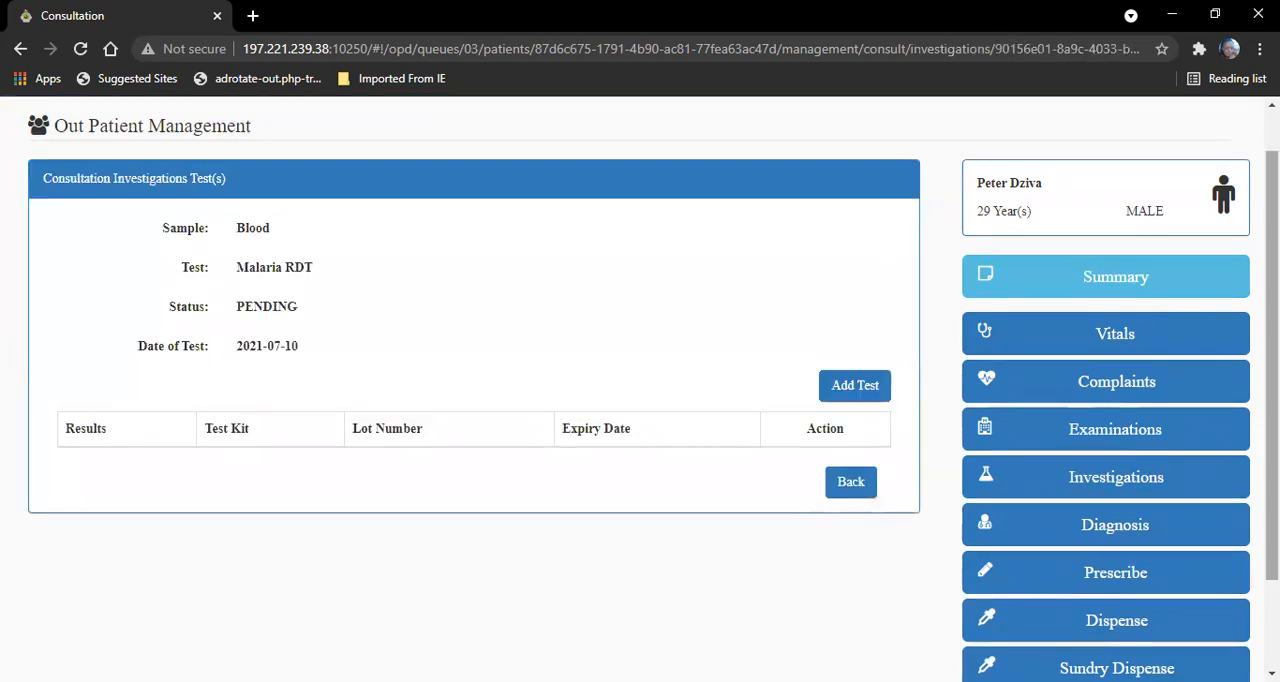
left_click(878, 394)
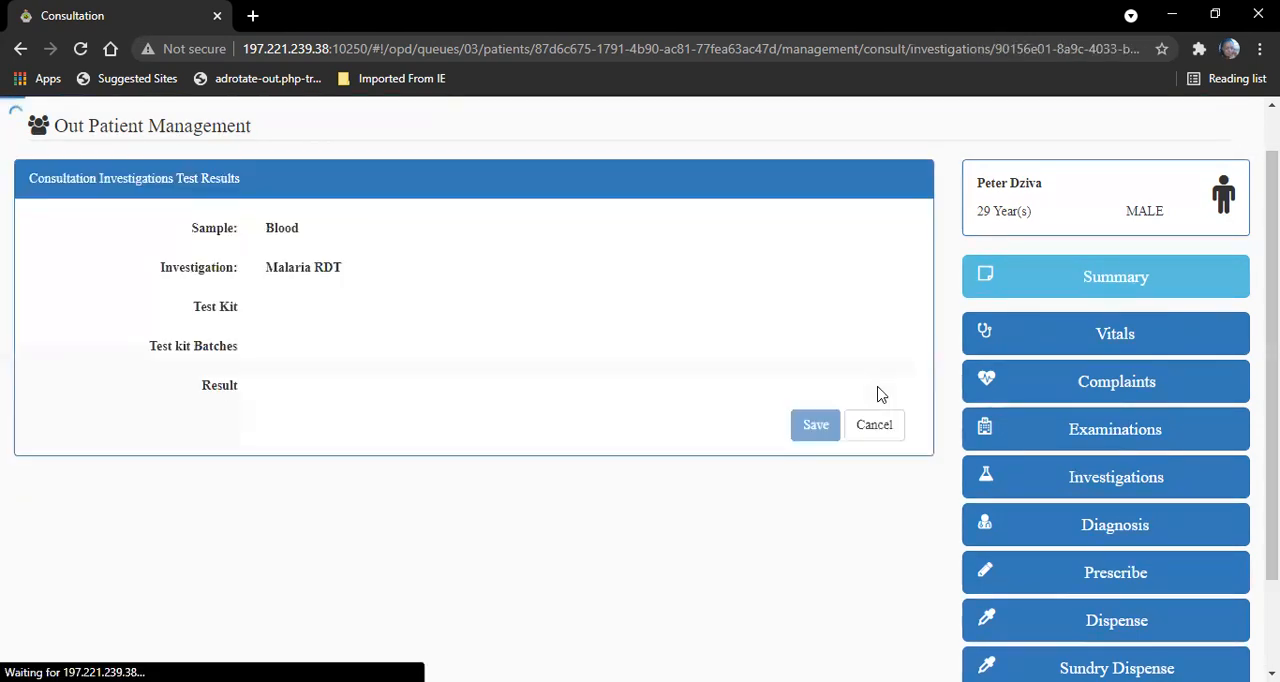
left_click(279, 310)
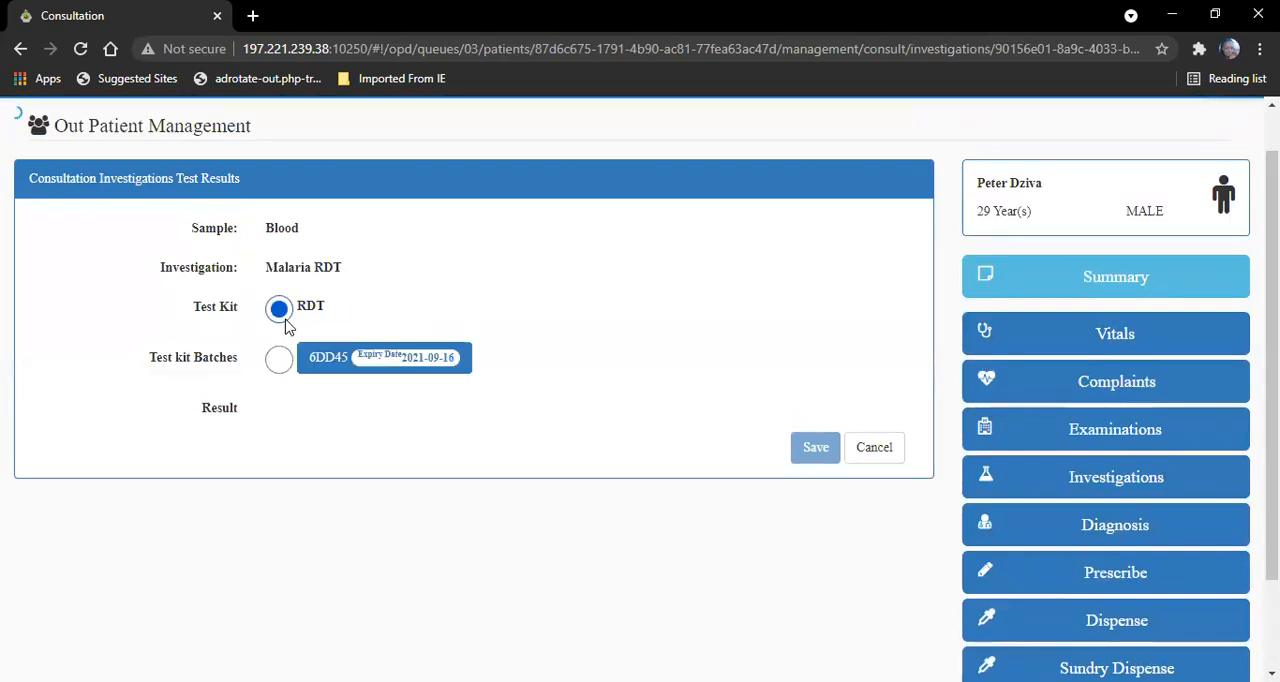
left_click(280, 362)
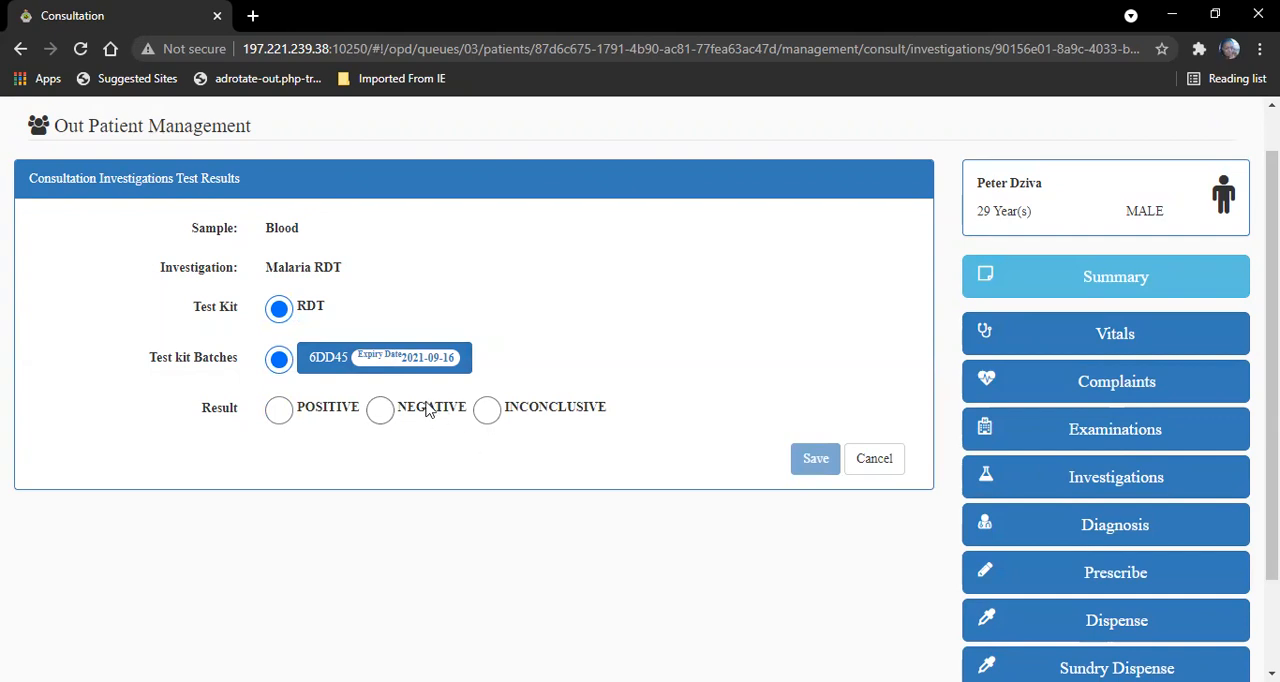
left_click(285, 420)
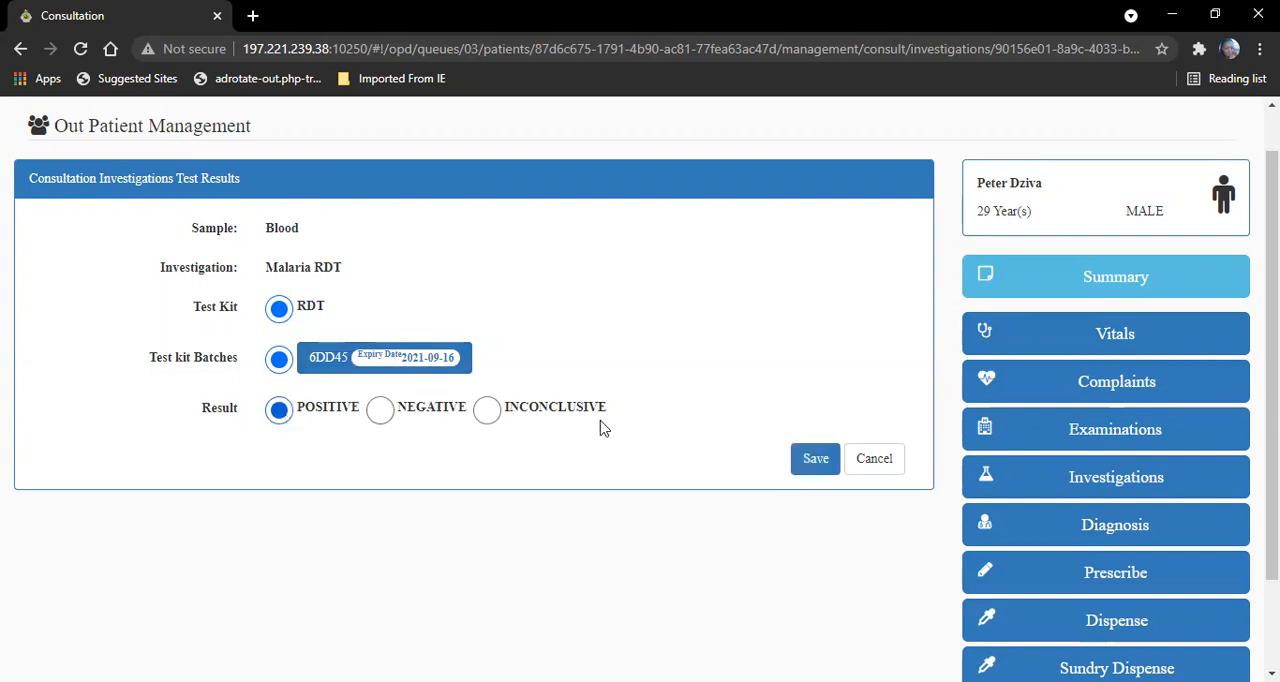
left_click(798, 463)
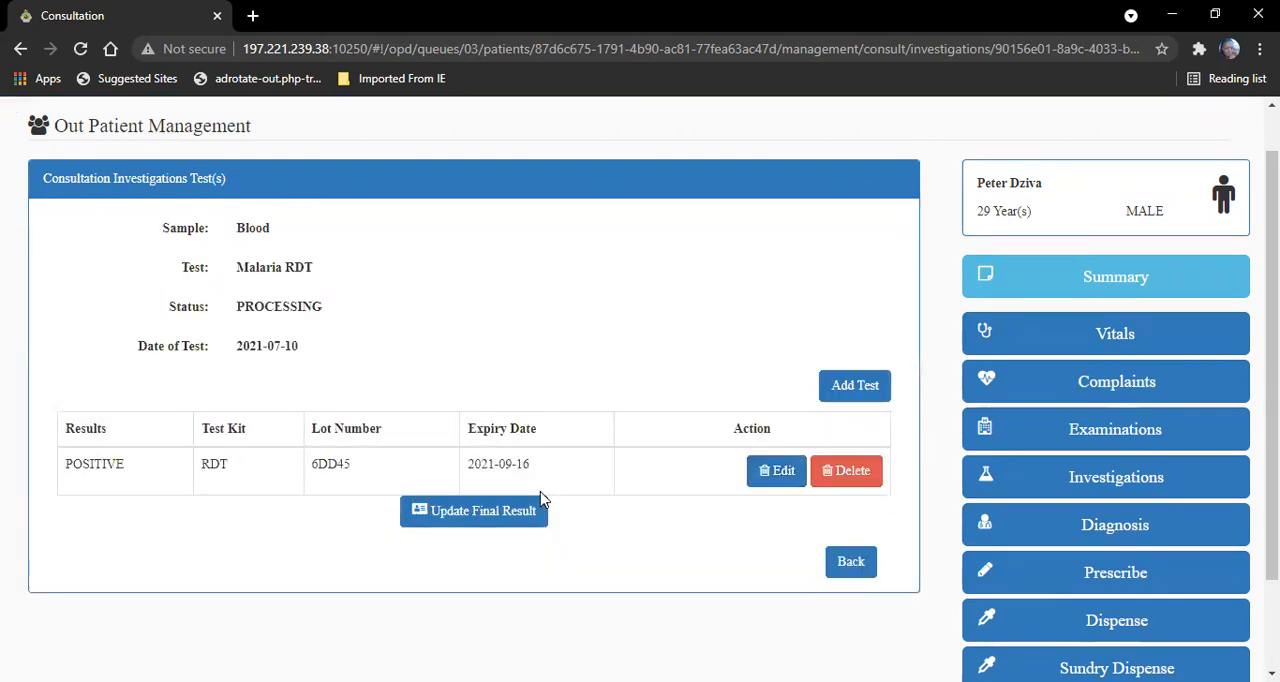
- Update the final result of the Malaria RDT investigation to POSITIVE and save it
left_click(486, 514)
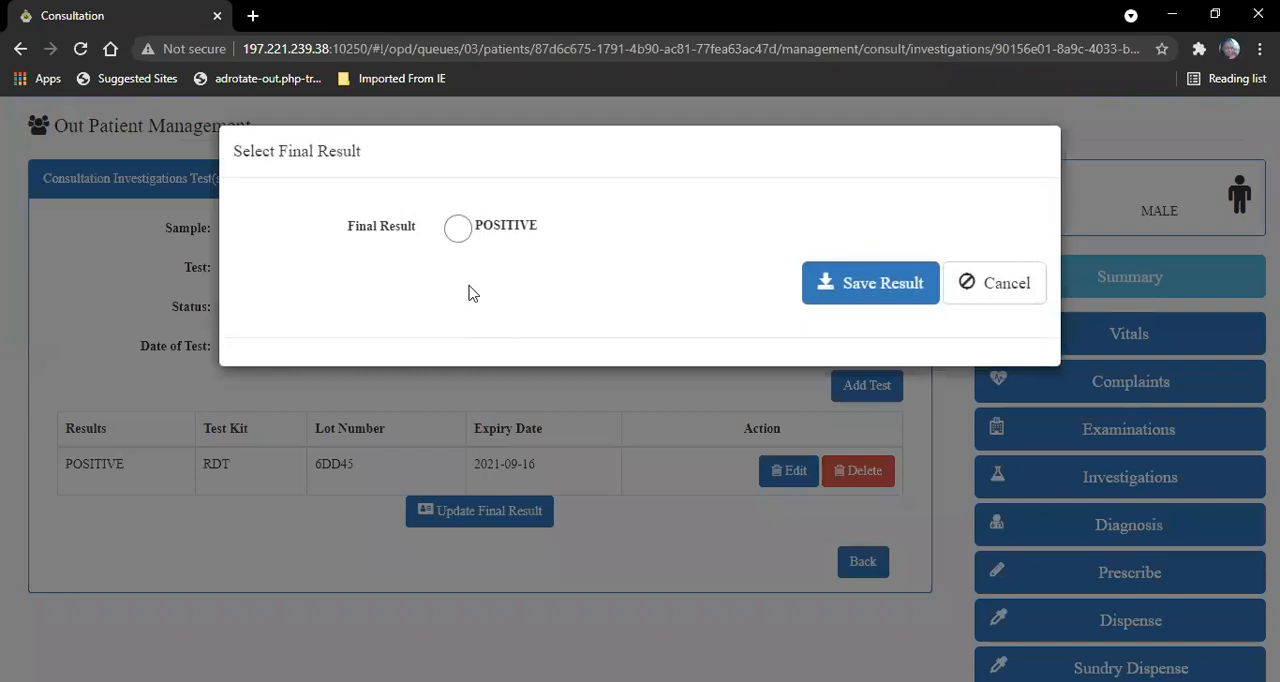
left_click(456, 227)
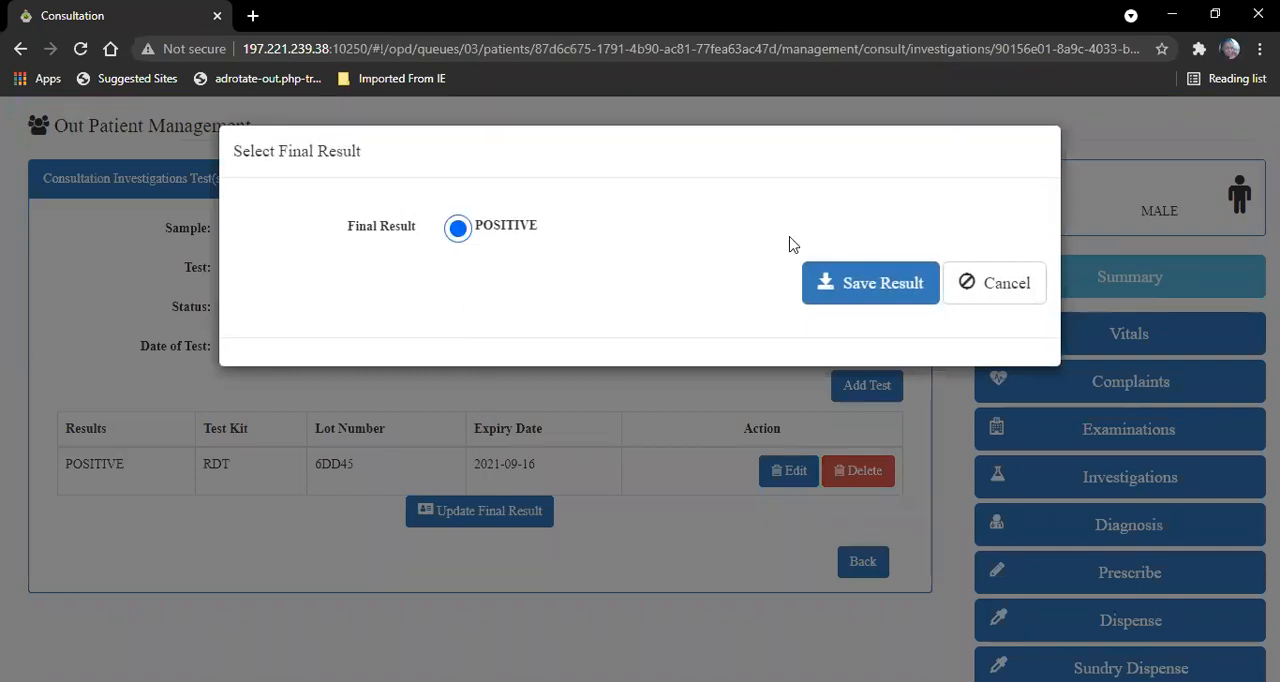
left_click(867, 292)
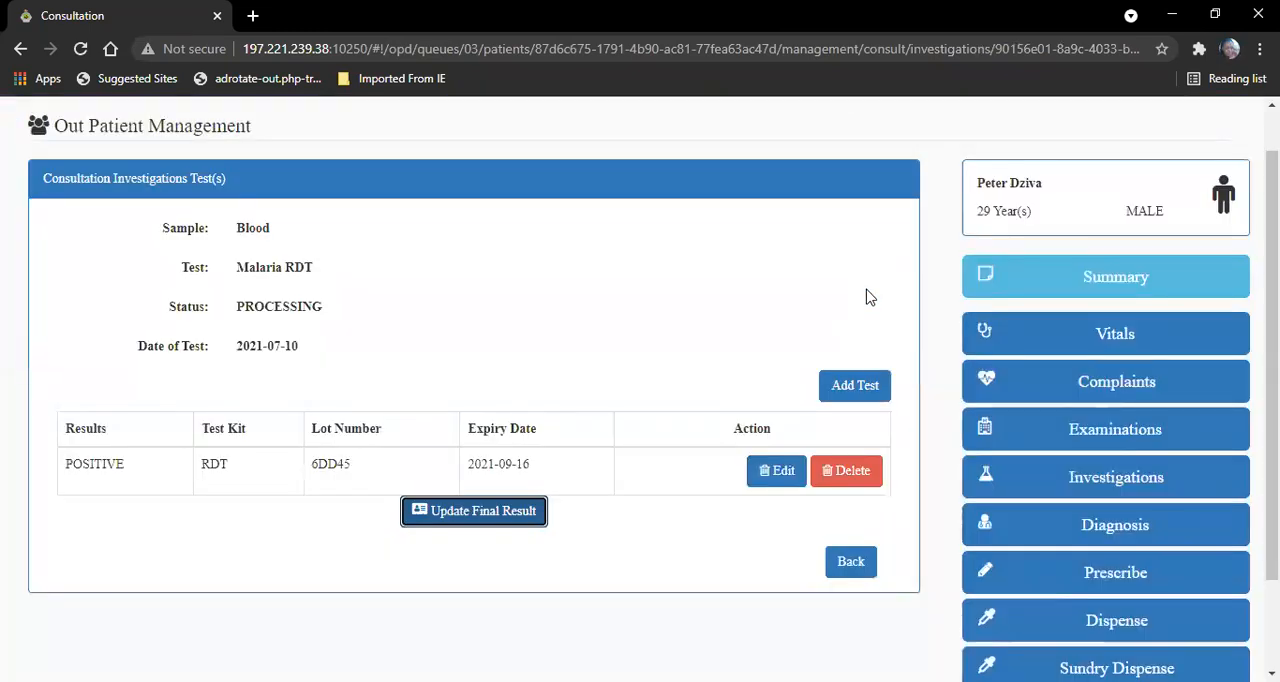
- Save the General examination with Ill Looking and Lymph Nodes as YES, and Jaundice, Pallor, Cyanosis, Clubbing and Oedema as NO
scroll(1026, 342, "down", 1)
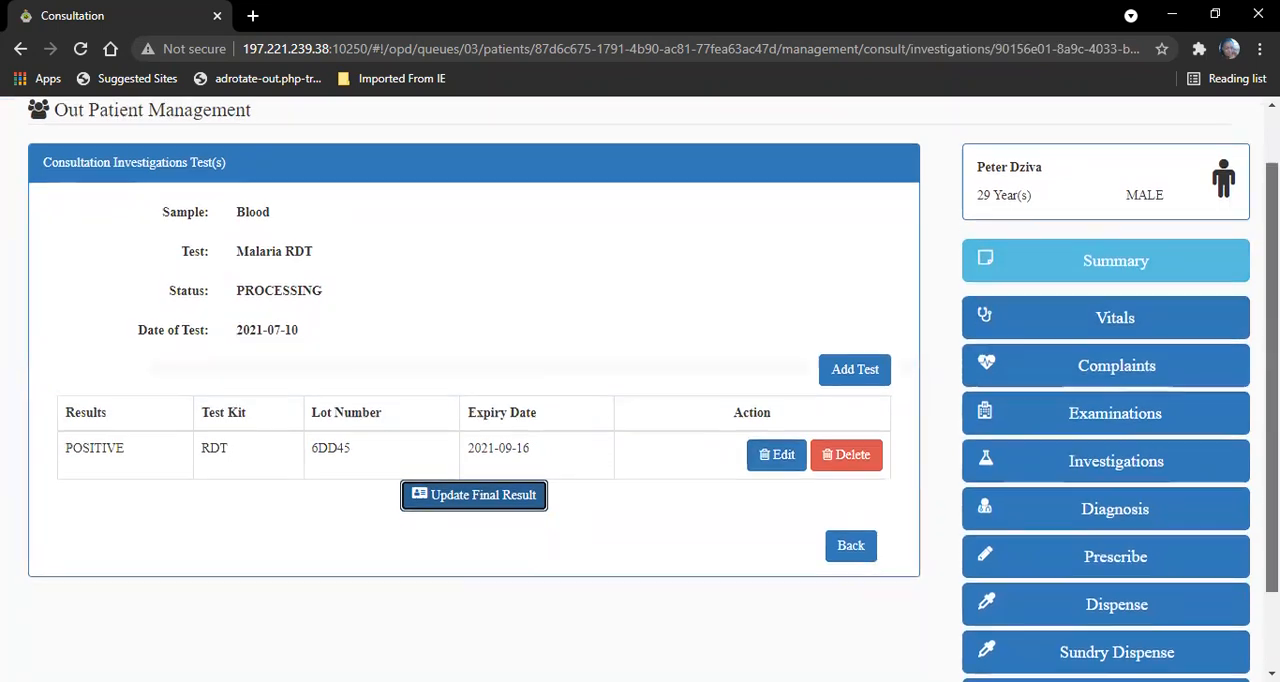
left_click(1105, 402)
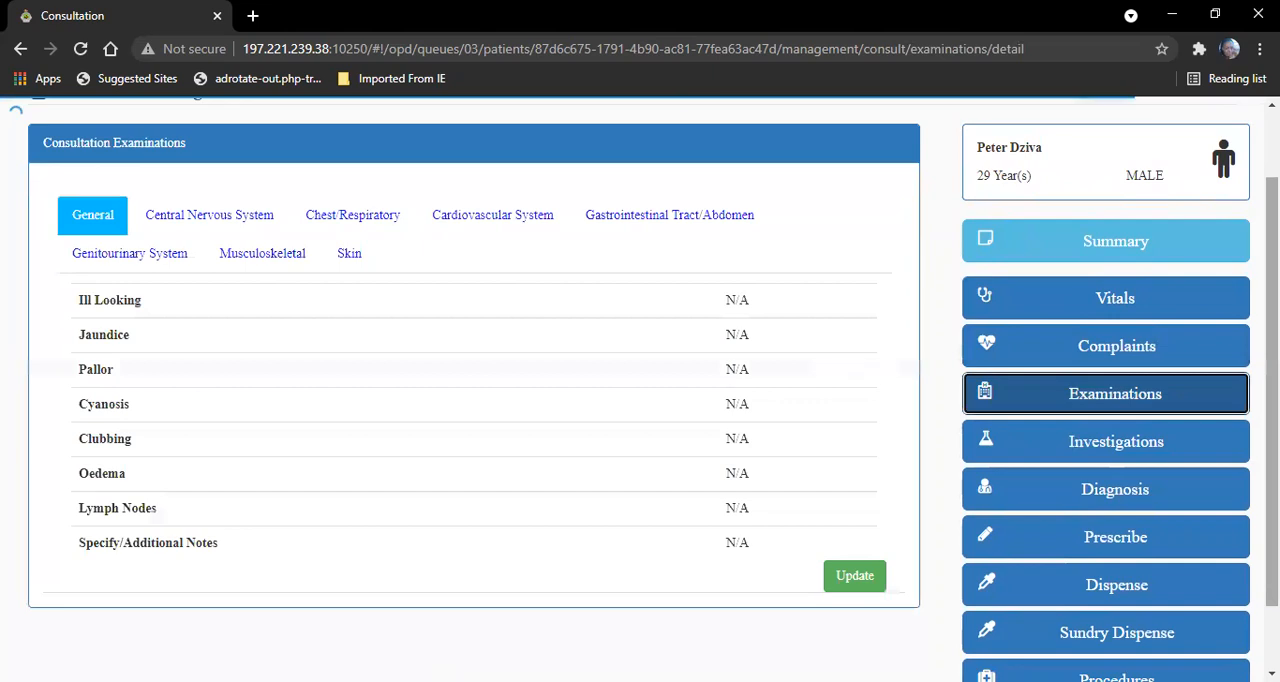
left_click(868, 590)
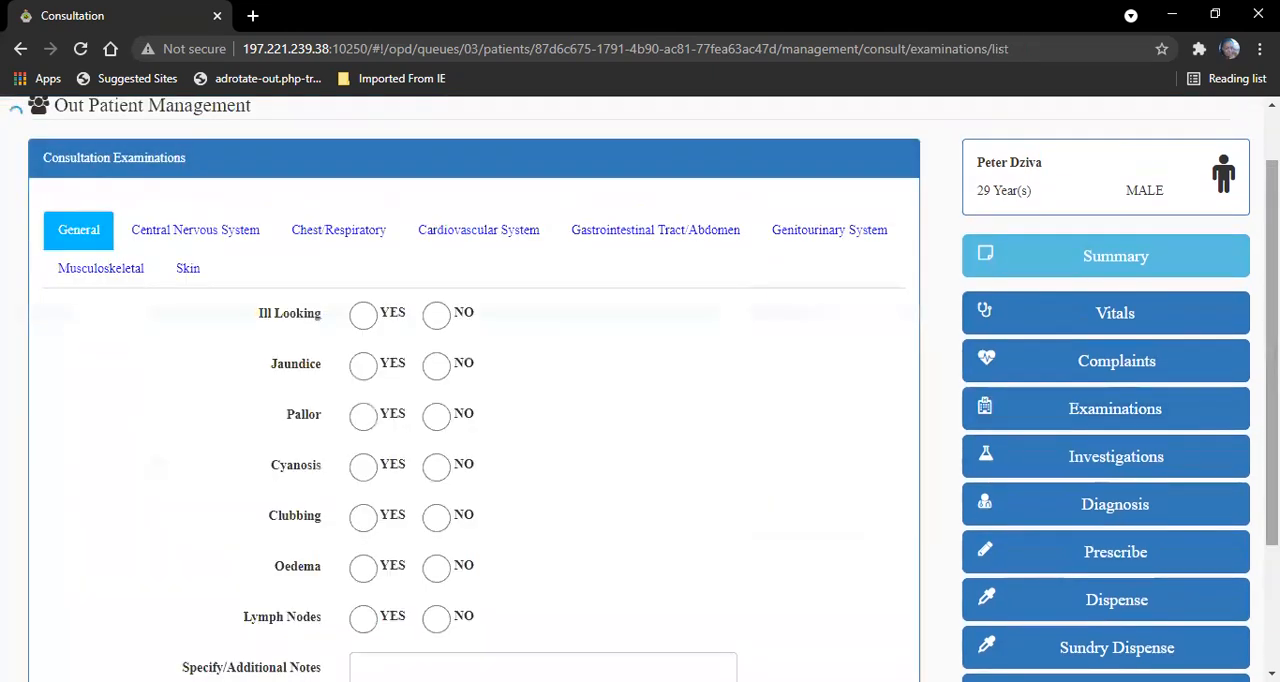
scroll(393, 354, "down", 1)
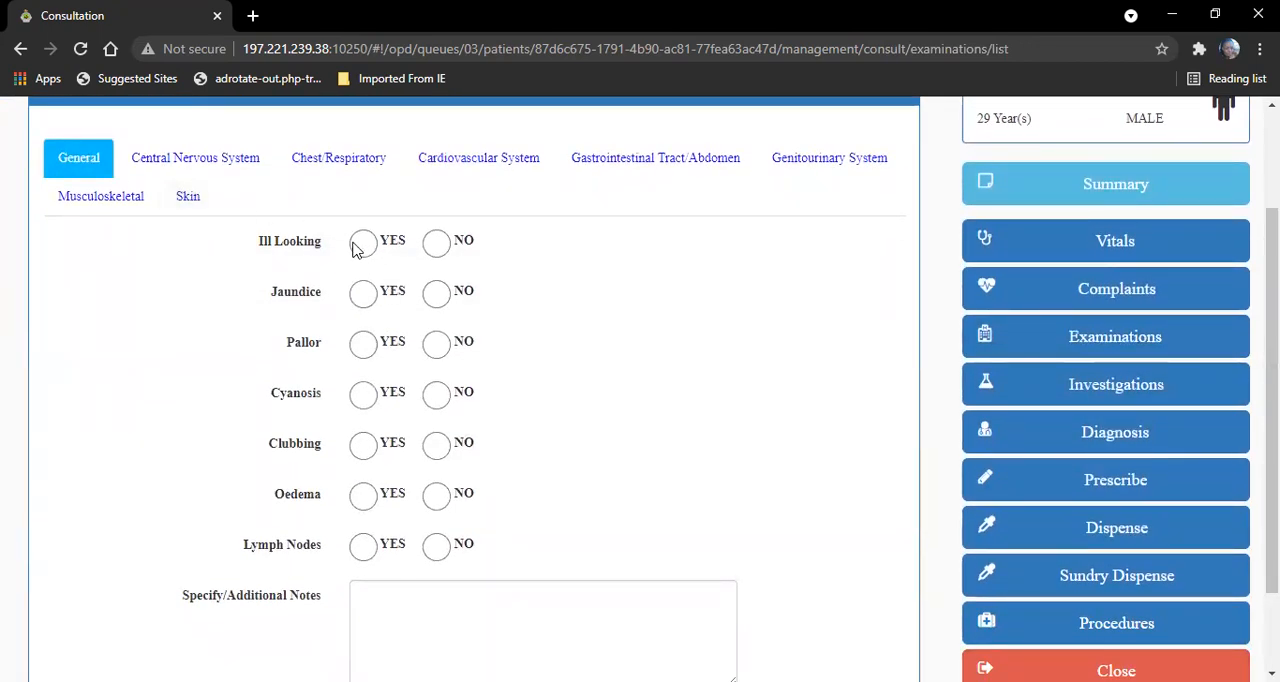
left_click(440, 300)
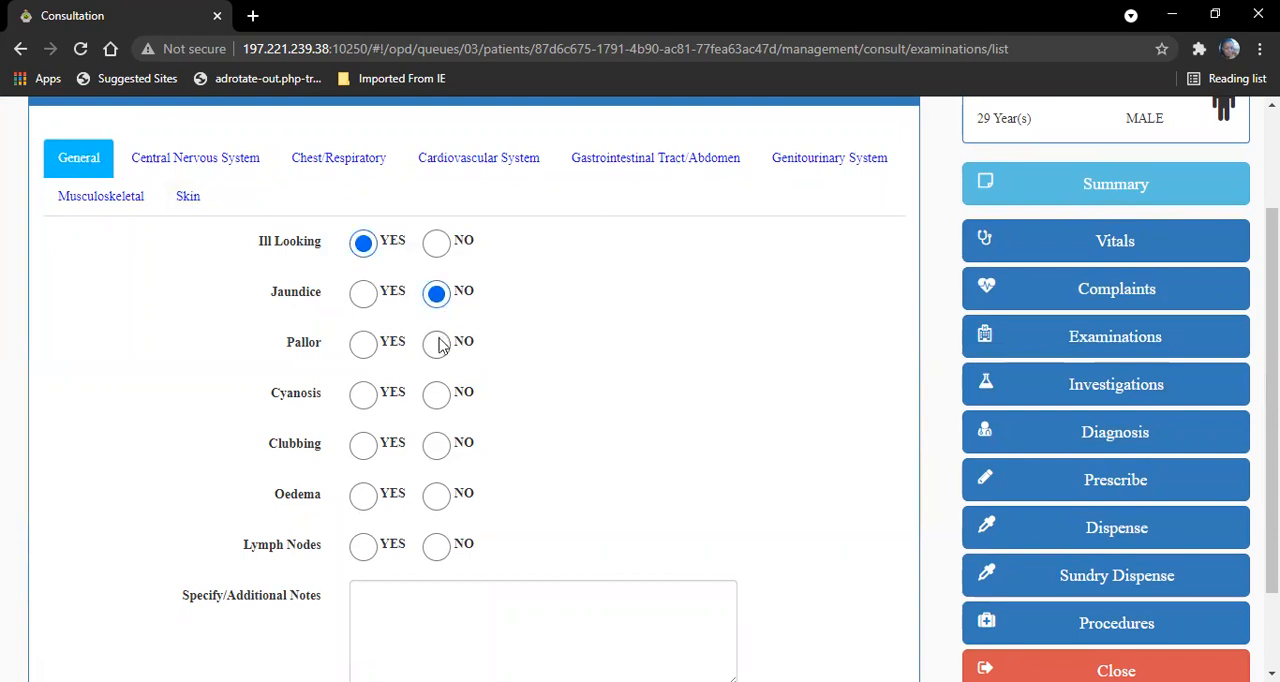
left_click(440, 397)
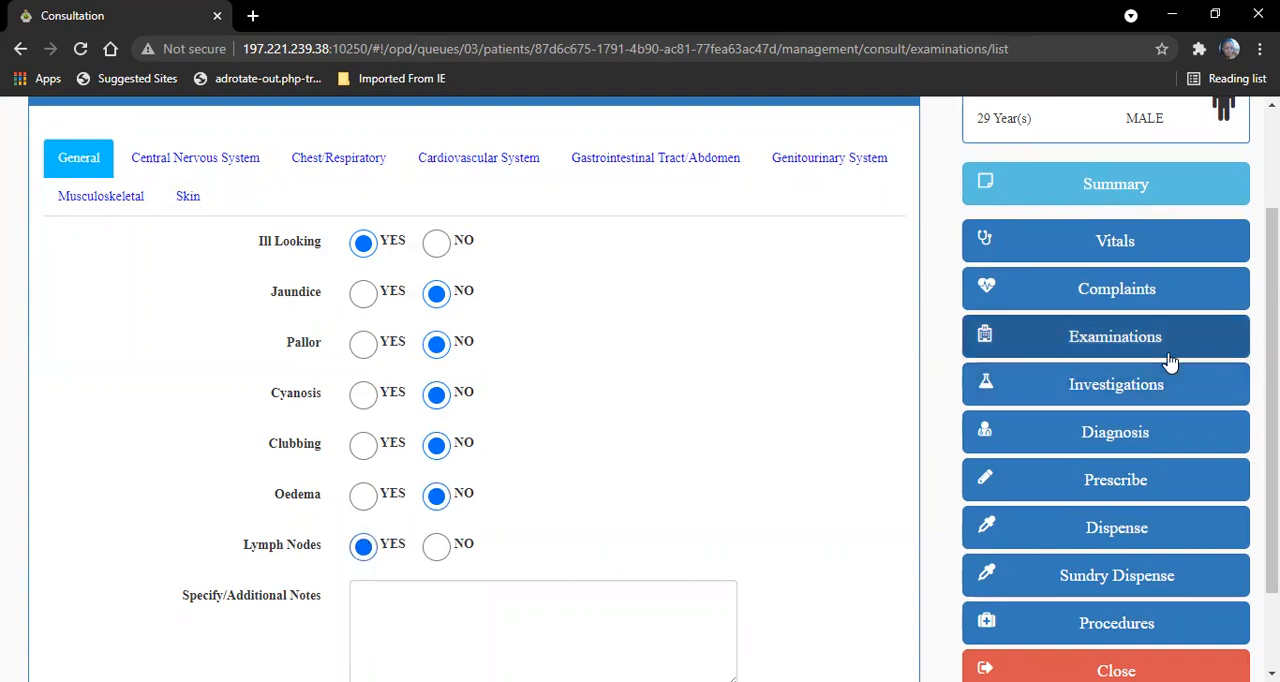
scroll(1272, 400, "down", 2)
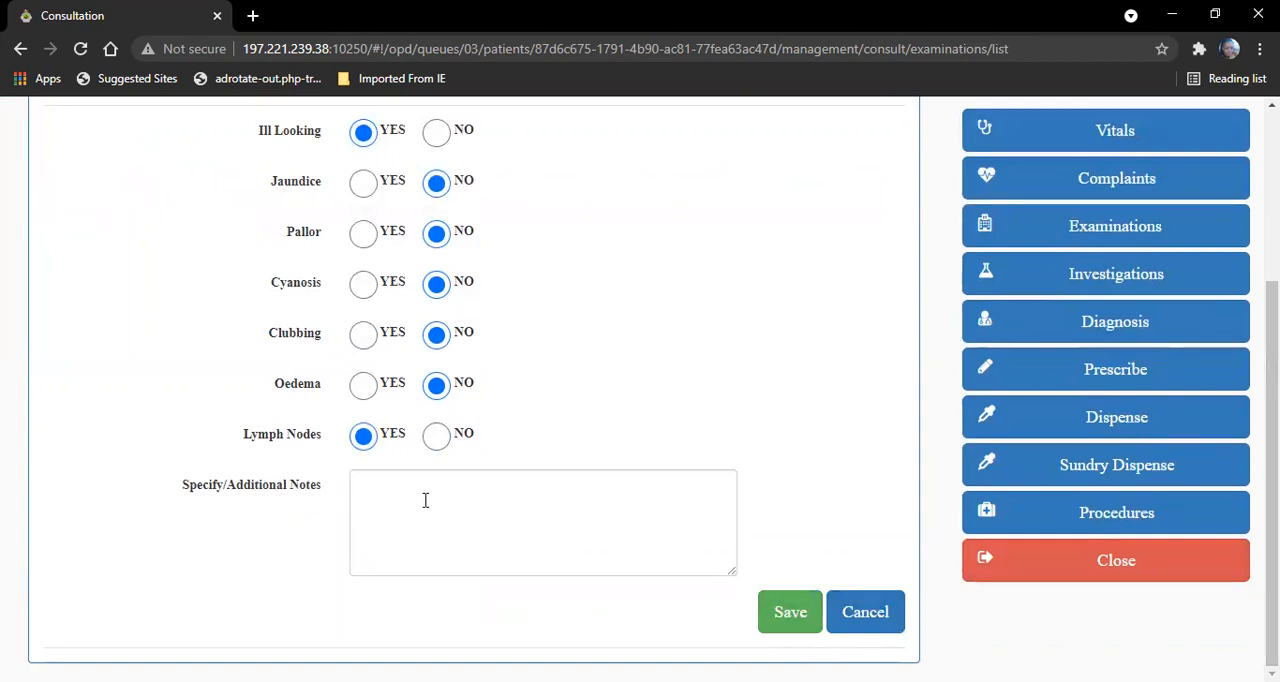
left_click(810, 622)
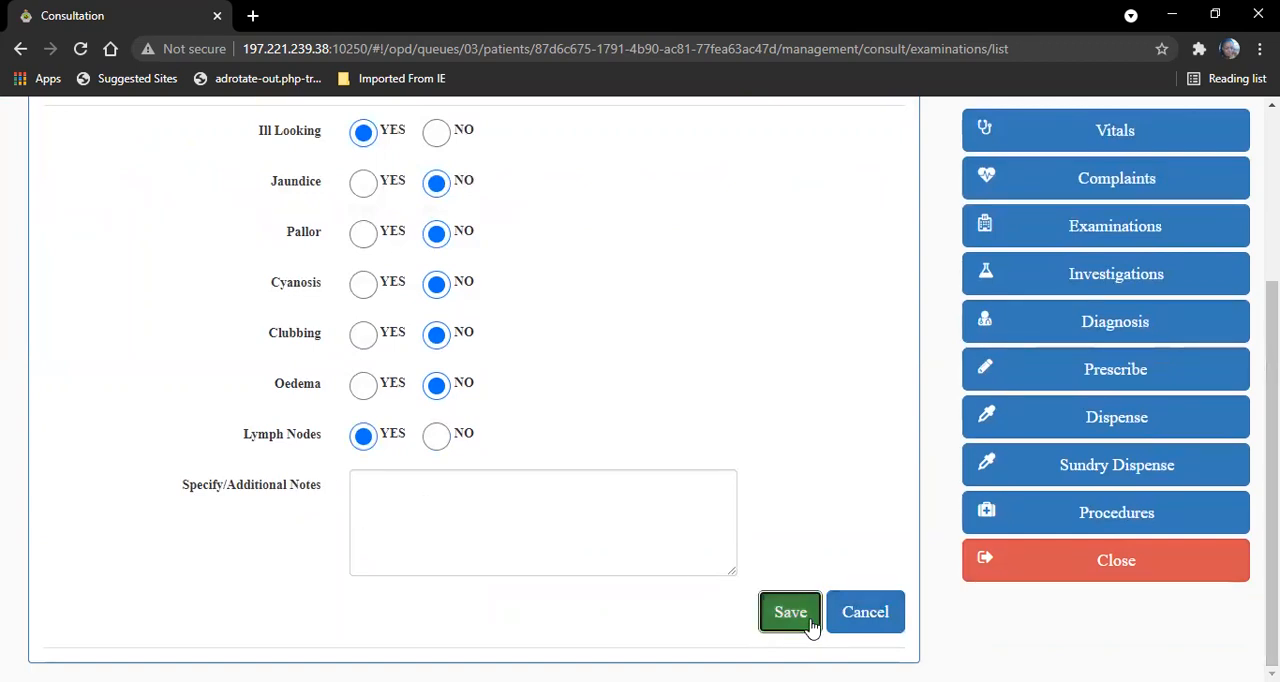
- Save the Skin examination with Rashes and Ulcers both set to NO
left_click_drag(1272, 430, 1272, 314)
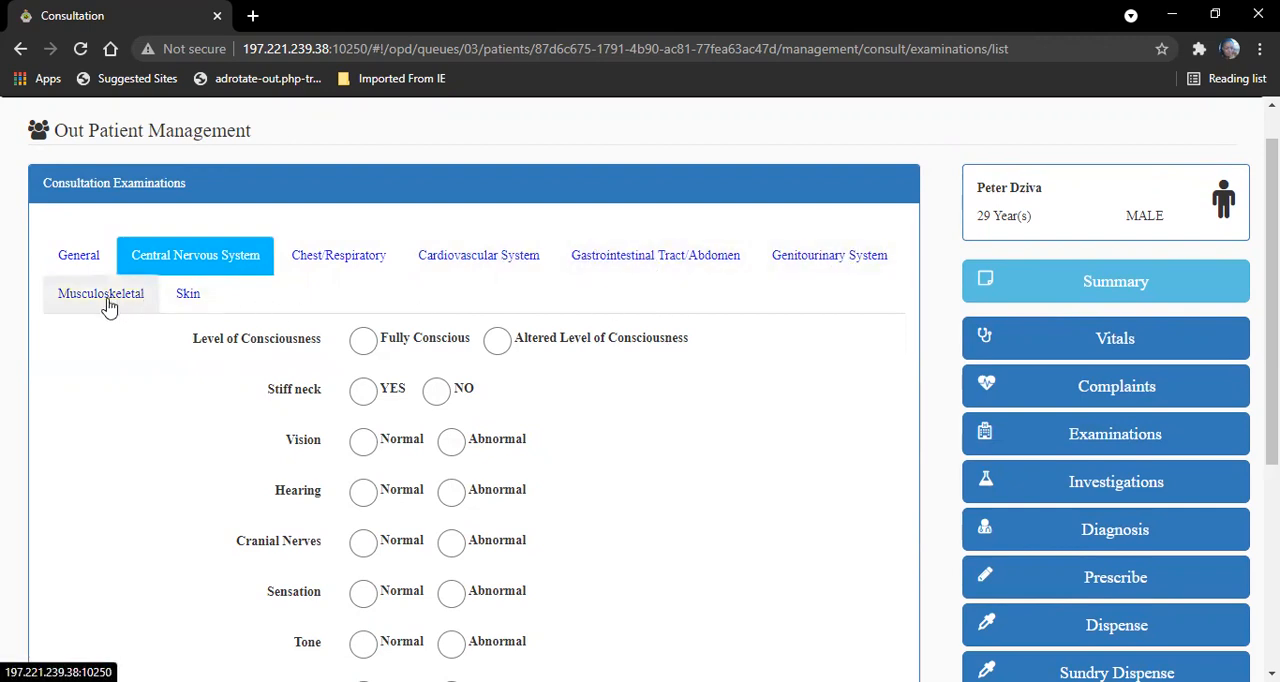
left_click(194, 302)
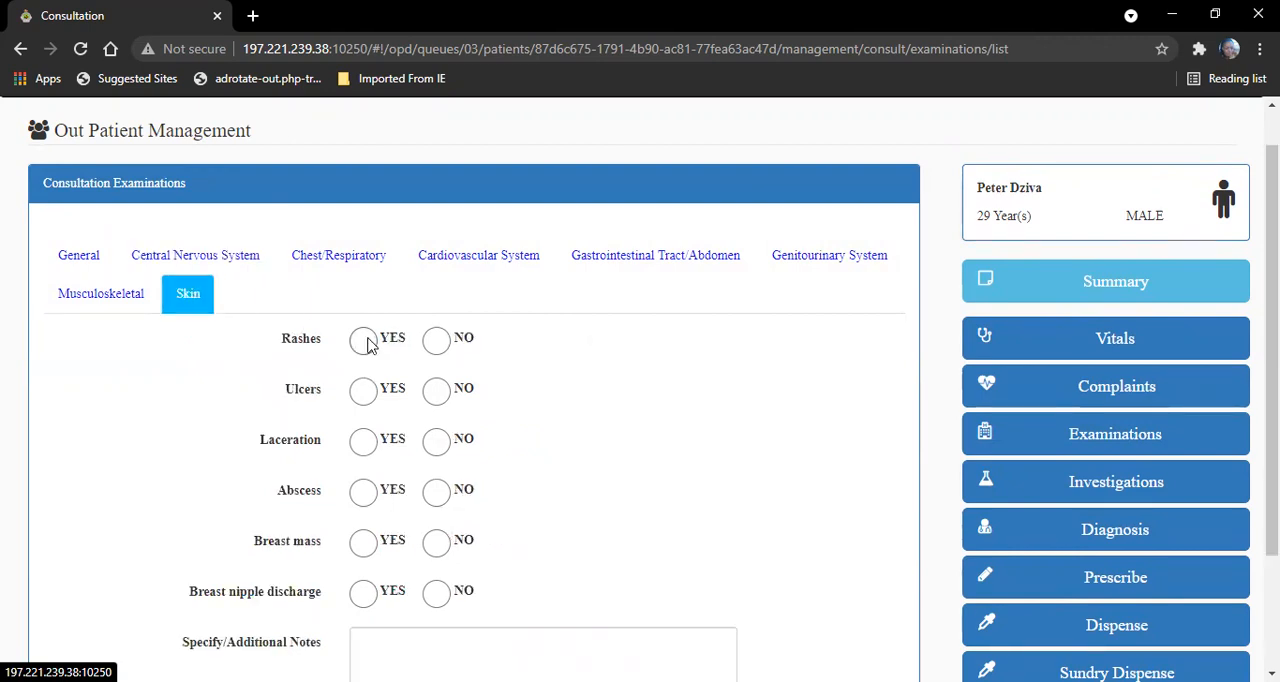
left_click_drag(1272, 350, 1272, 462)
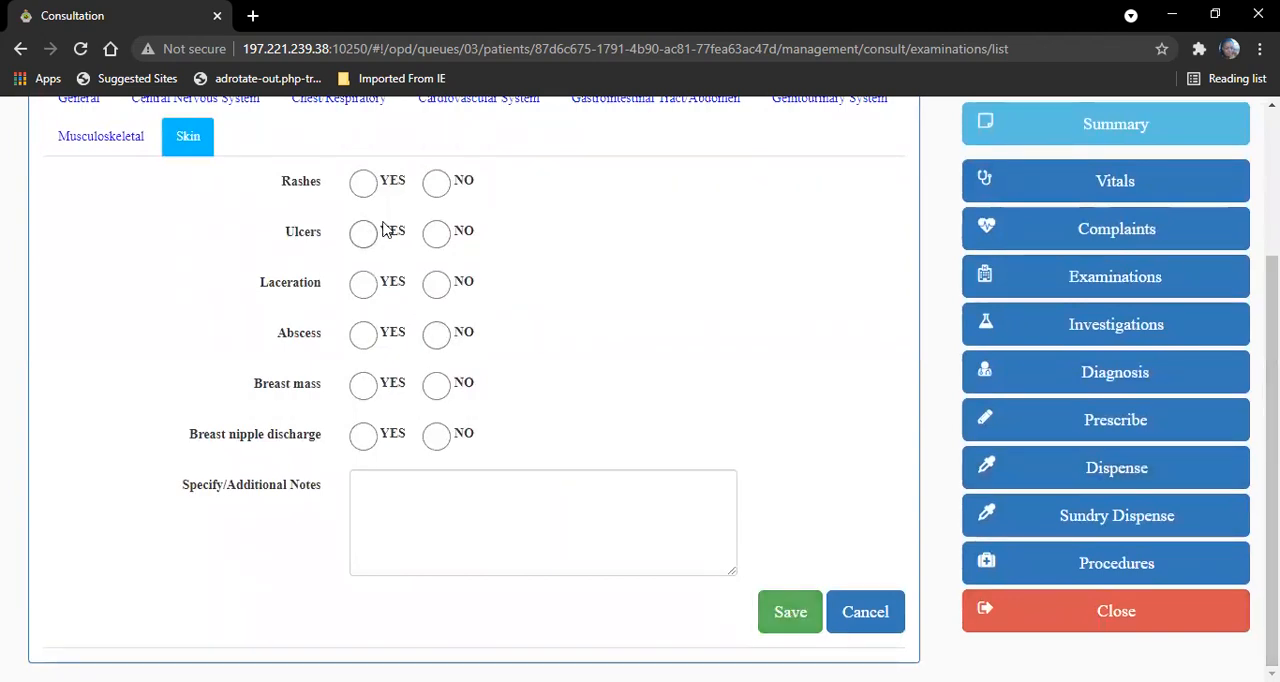
left_click(437, 184)
left_click(439, 236)
left_click(791, 611)
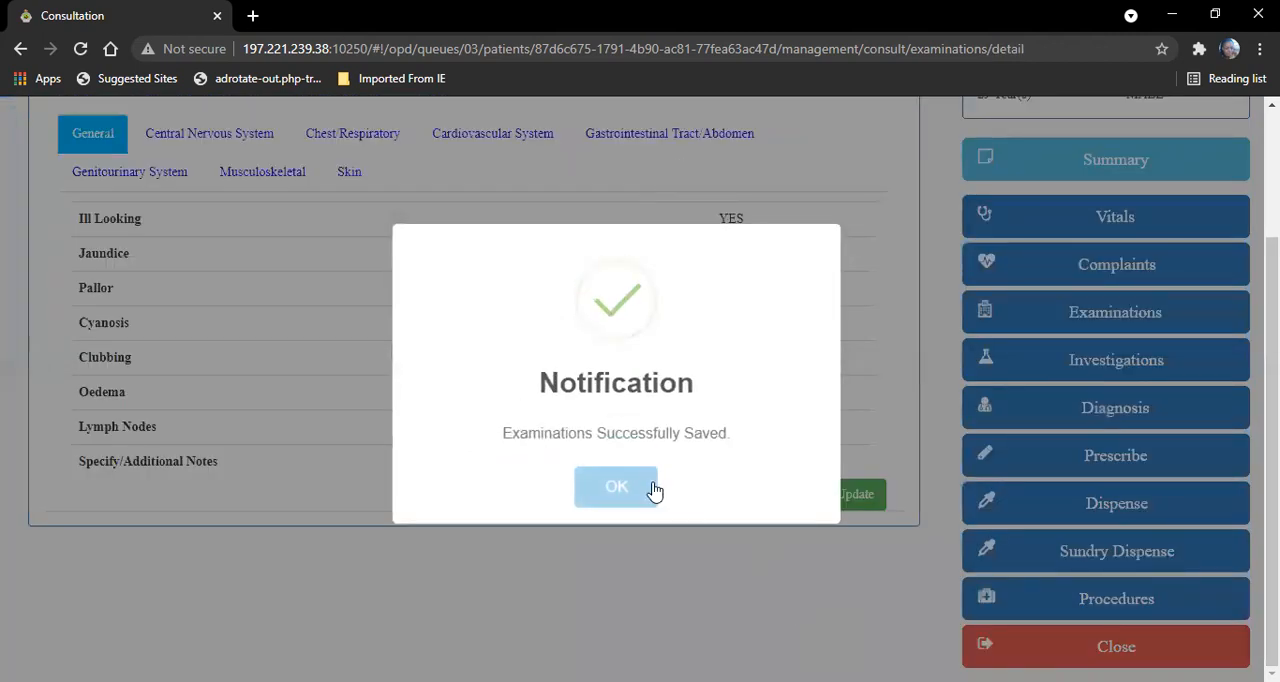
left_click(627, 484)
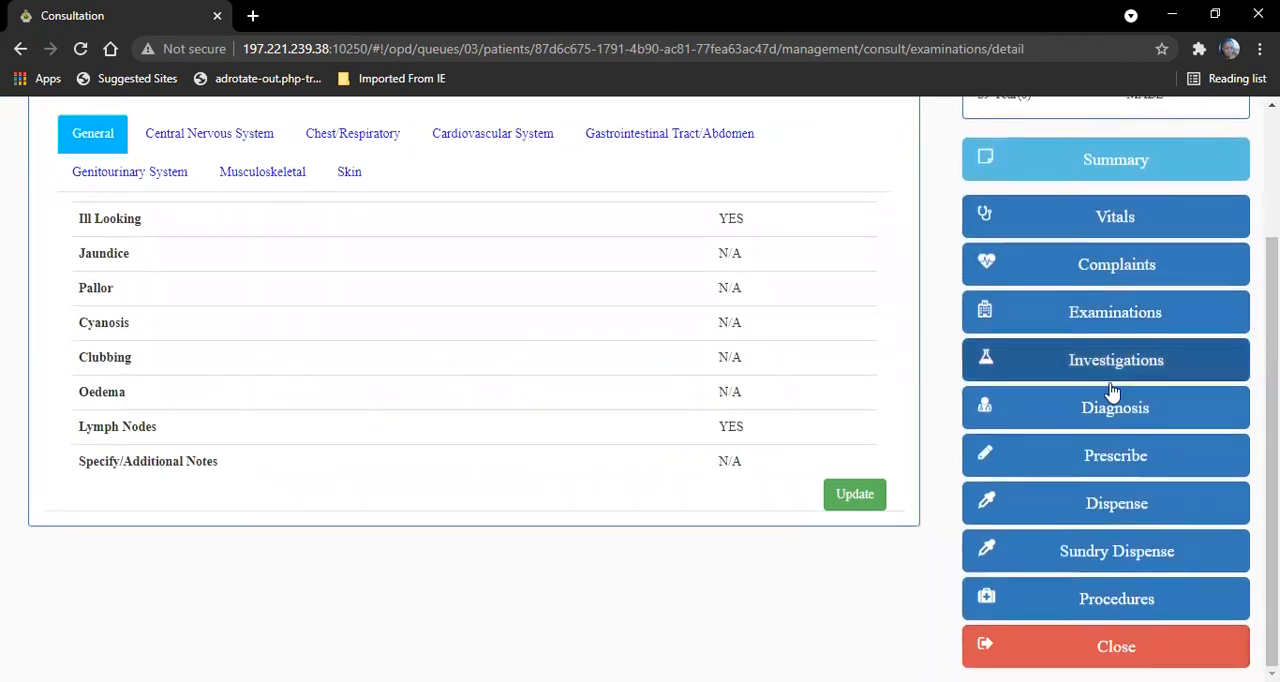
- Review the recorded investigations, then start a new diagnosis record and search the diagnosis list for malaria
left_click(1122, 370)
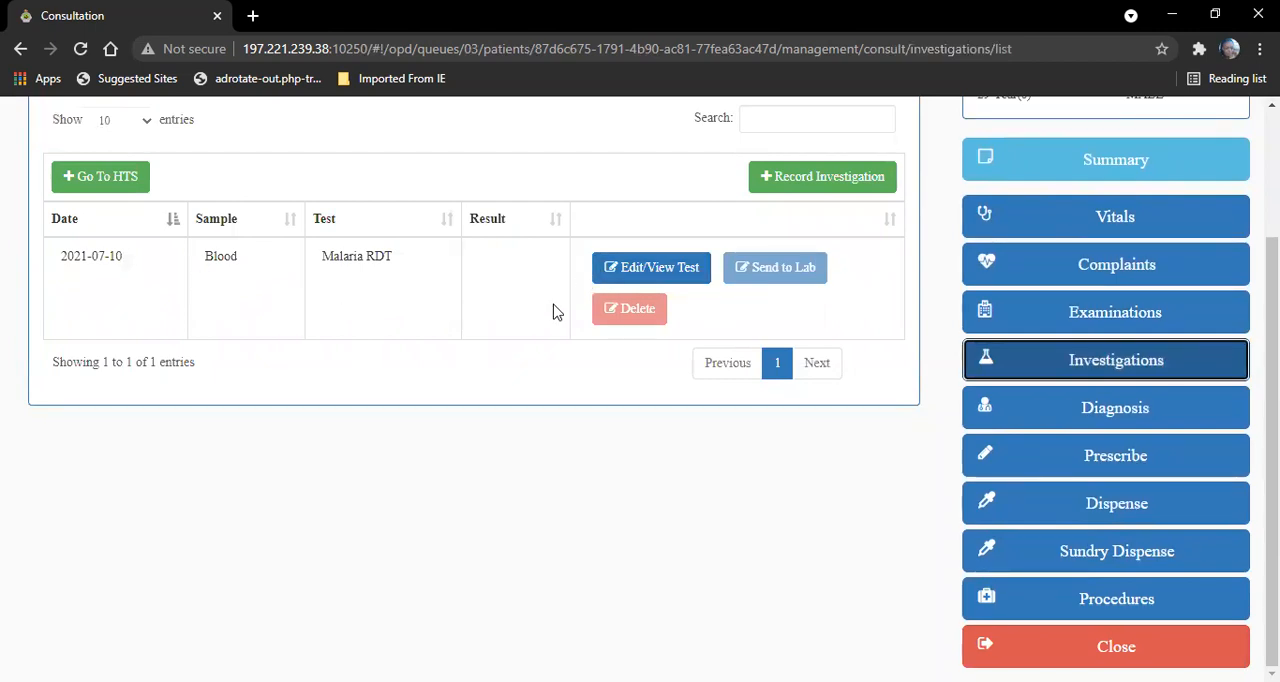
left_click(1072, 402)
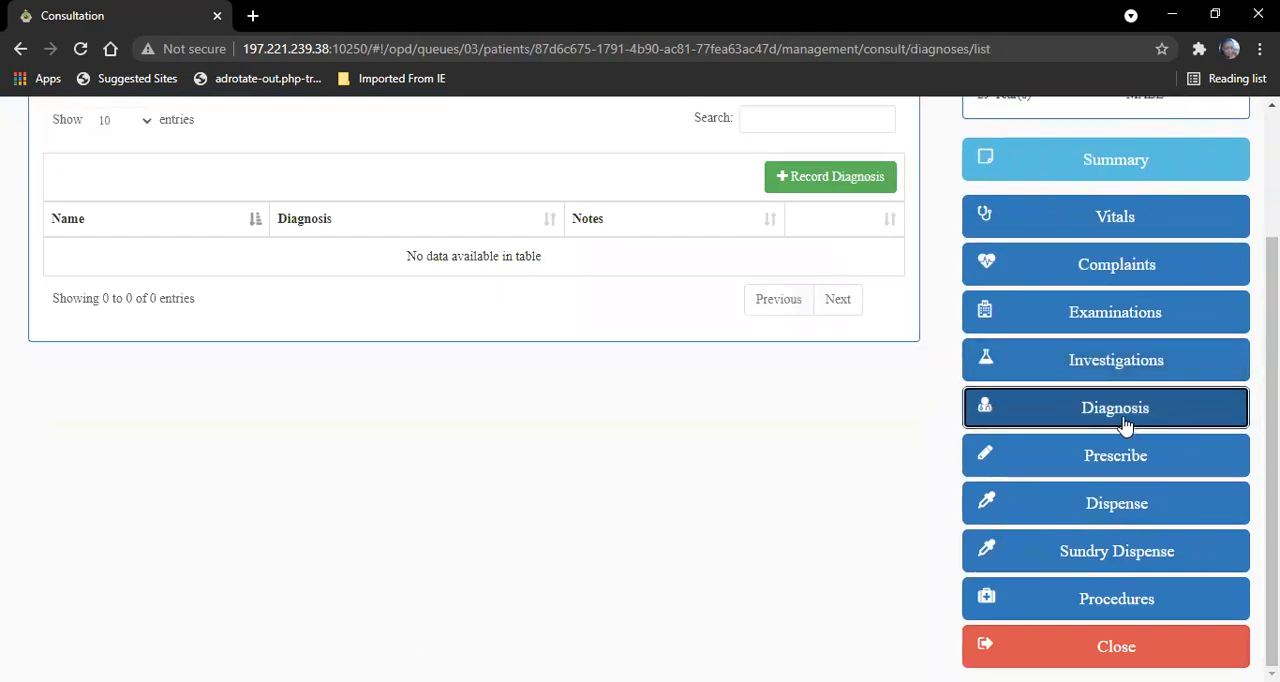
left_click(787, 178)
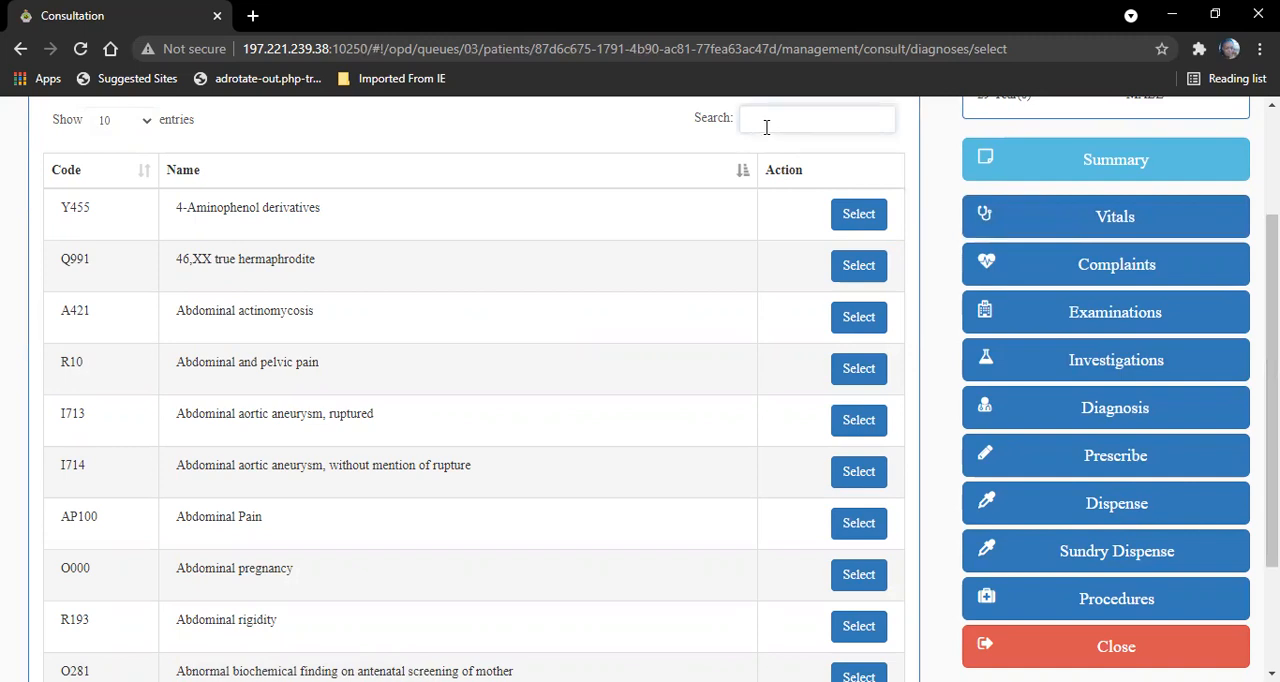
type("las")
key("BackSpace")
key("BackSpace")
key("BackSpace")
key("BackSpace")
type("male")
key("BackSpace")
type("aria")
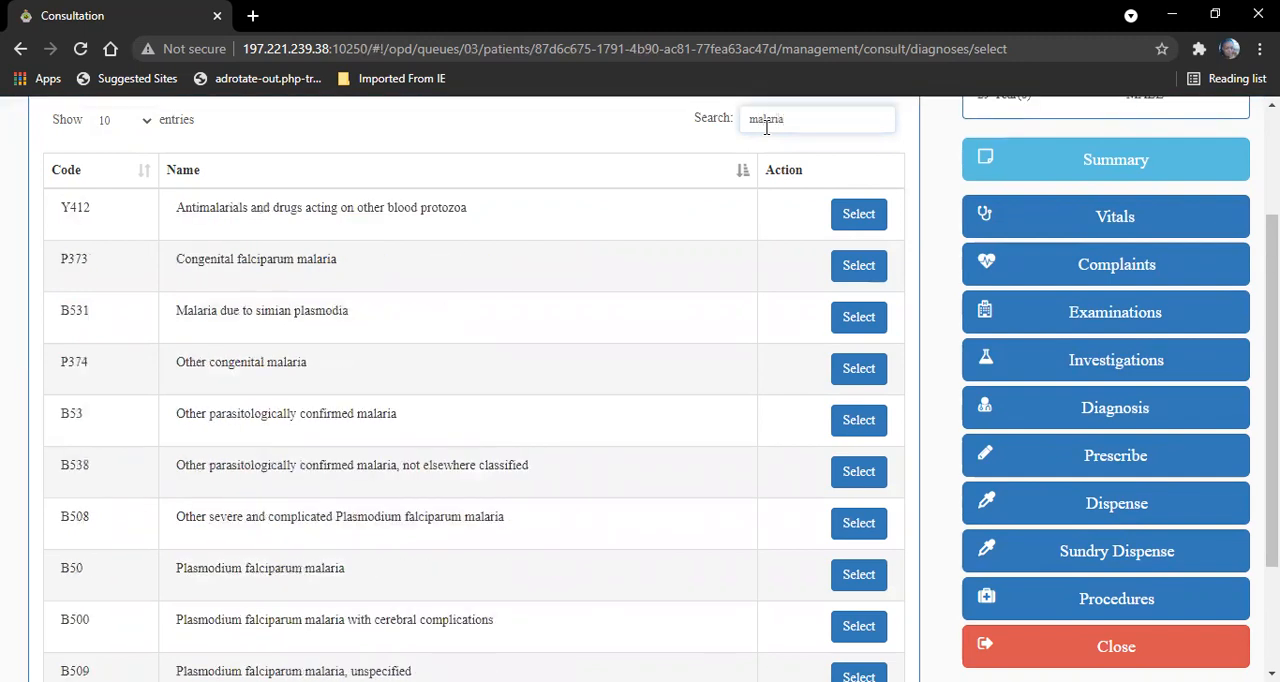
- Select Plasmodium falciparum malaria (code B50), mark it as Final Diagnosis and save it
scroll(1272, 400, "down", 2)
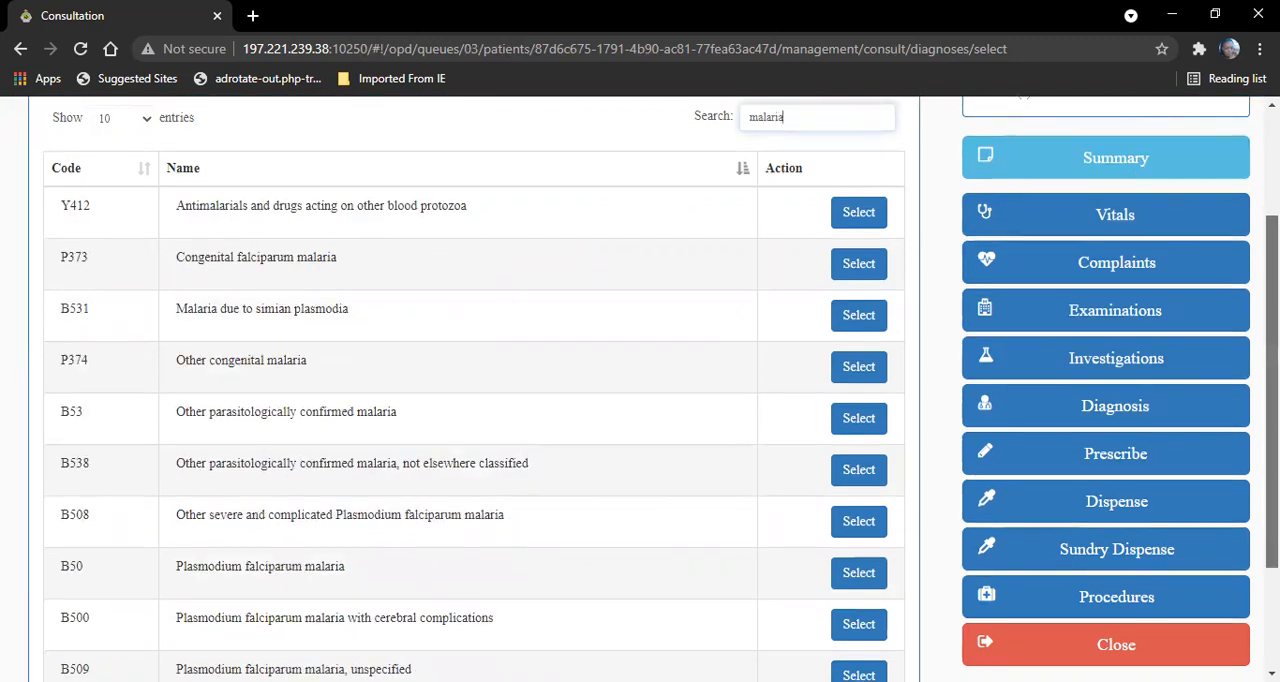
scroll(1272, 400, "down", 2)
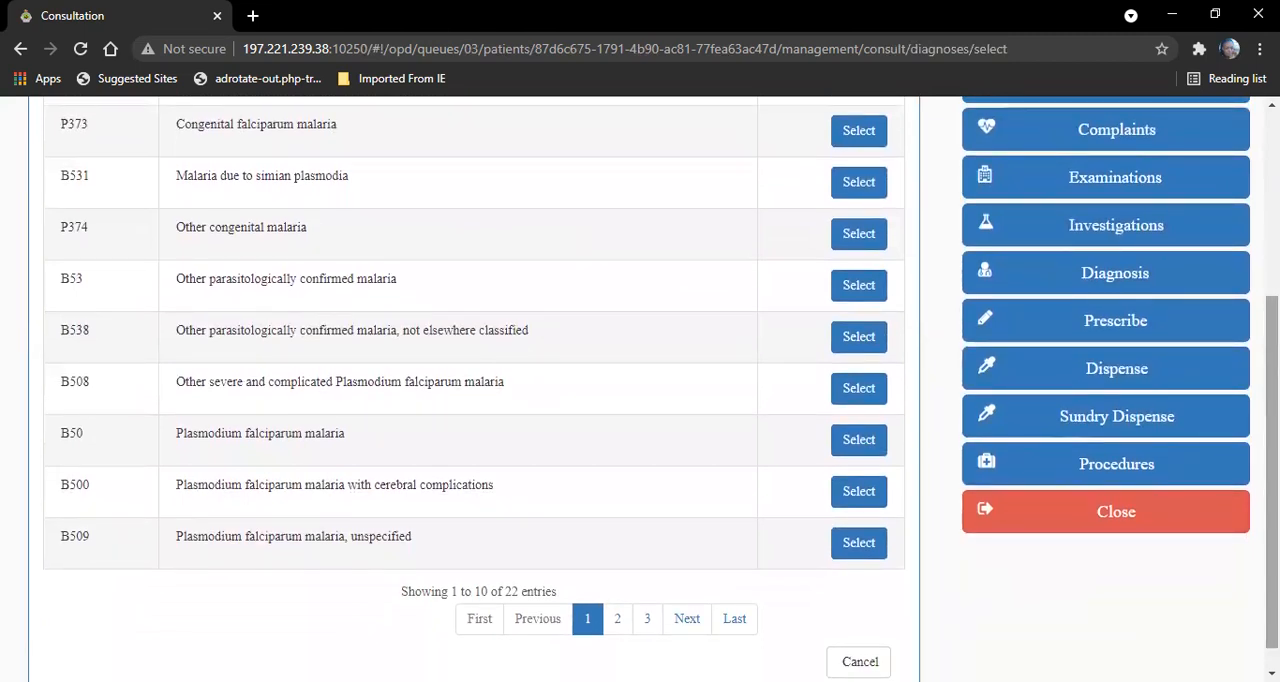
scroll(1272, 400, "down", 1)
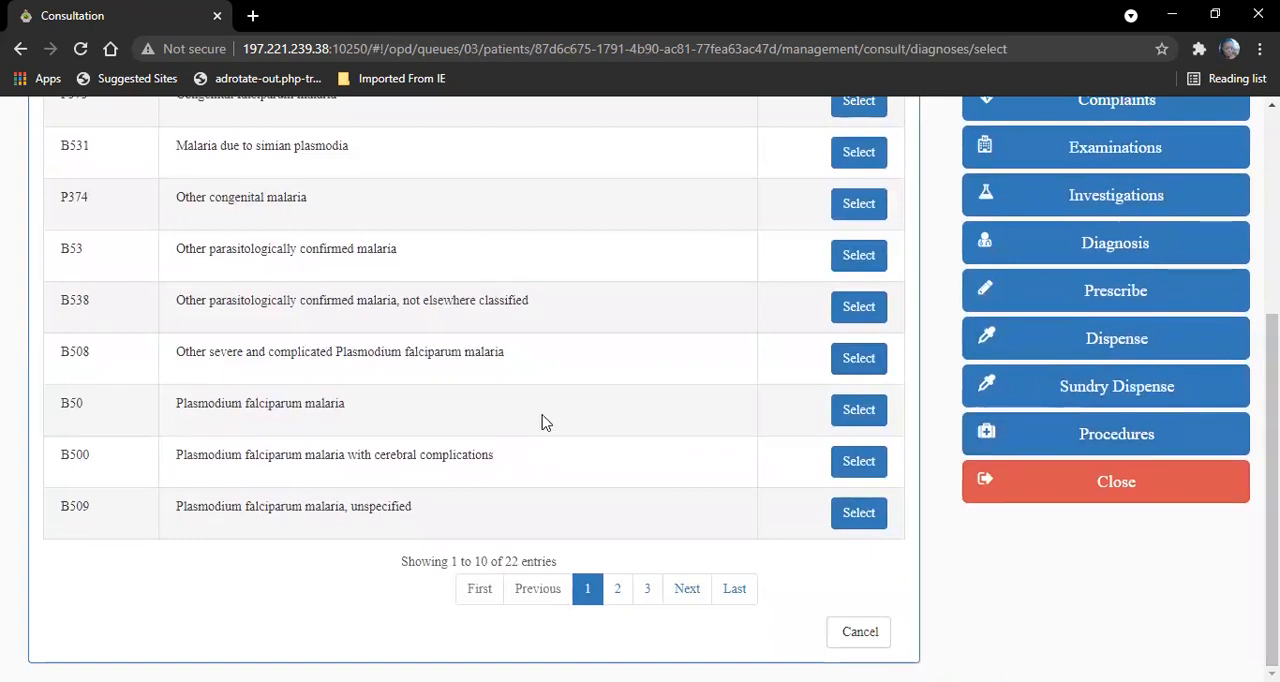
left_click(862, 412)
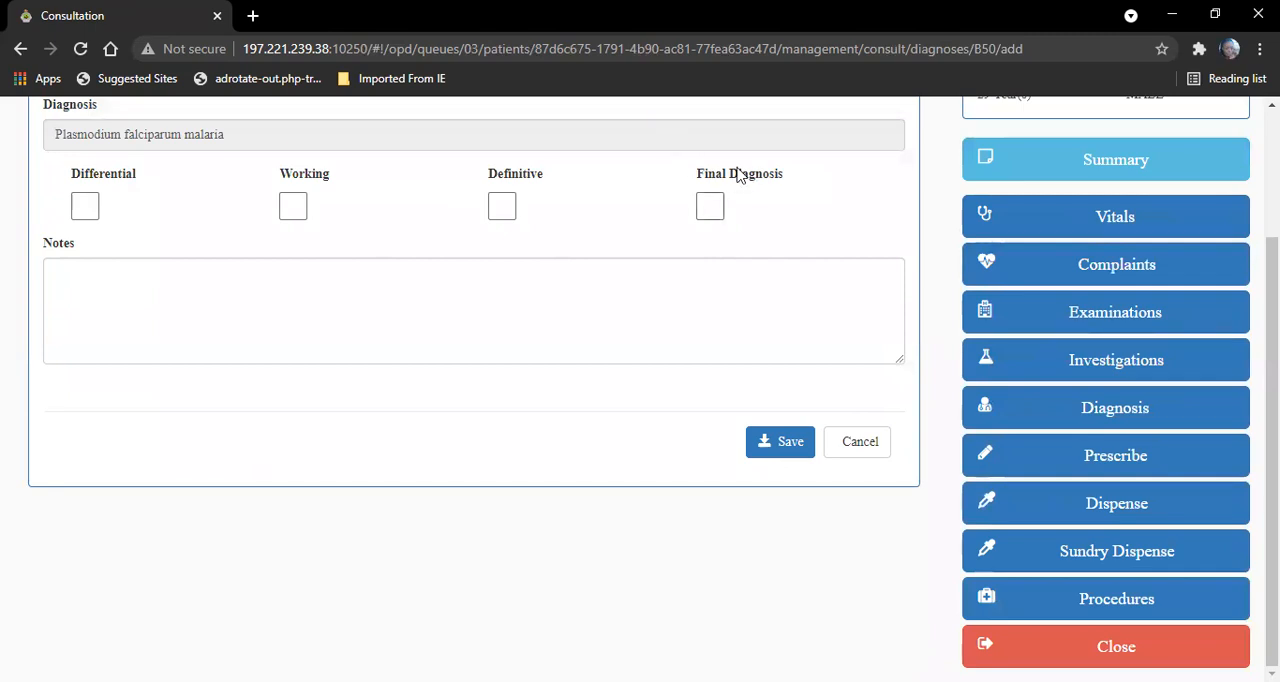
left_click(708, 212)
left_click(776, 441)
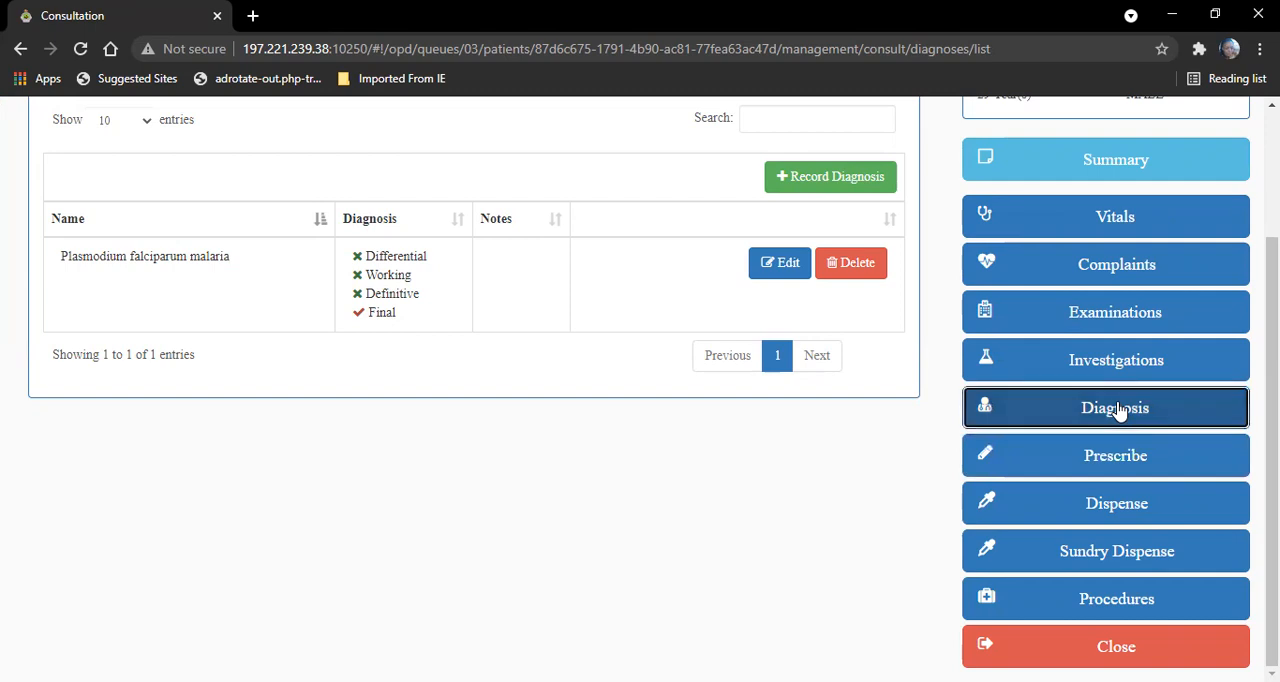
- Record Headache as a second diagnosis, mark it as Definitive and save it
left_click(826, 190)
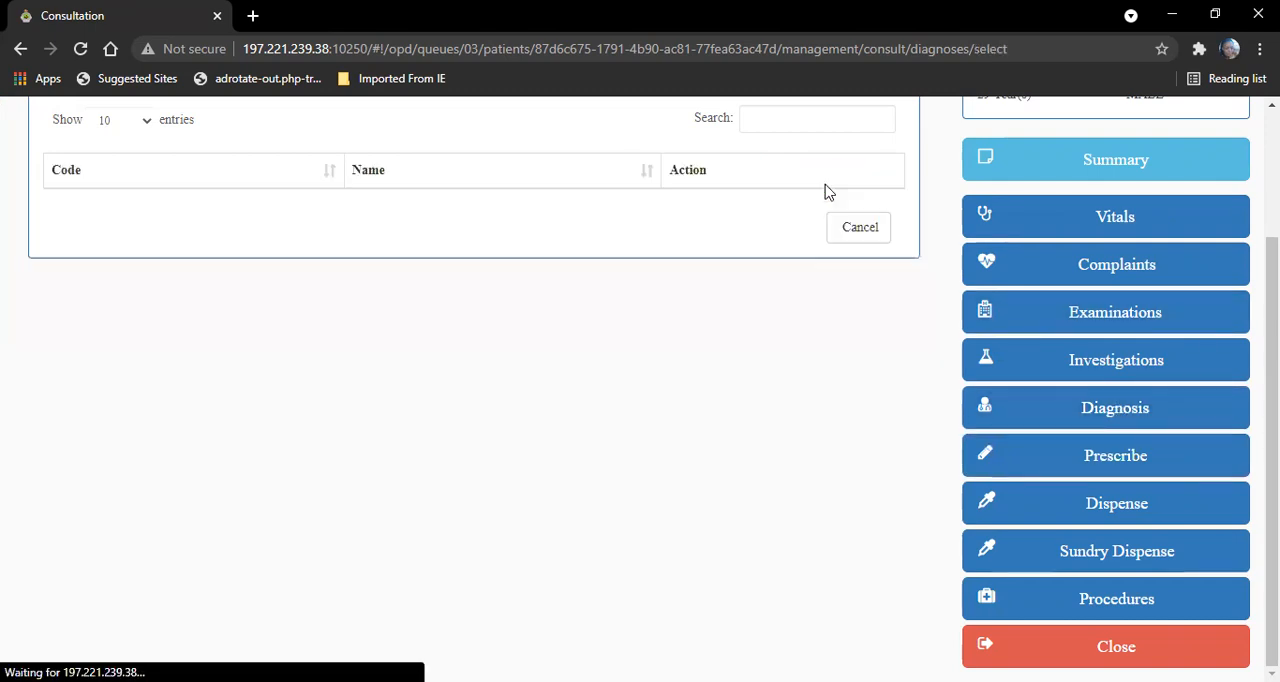
left_click(772, 118)
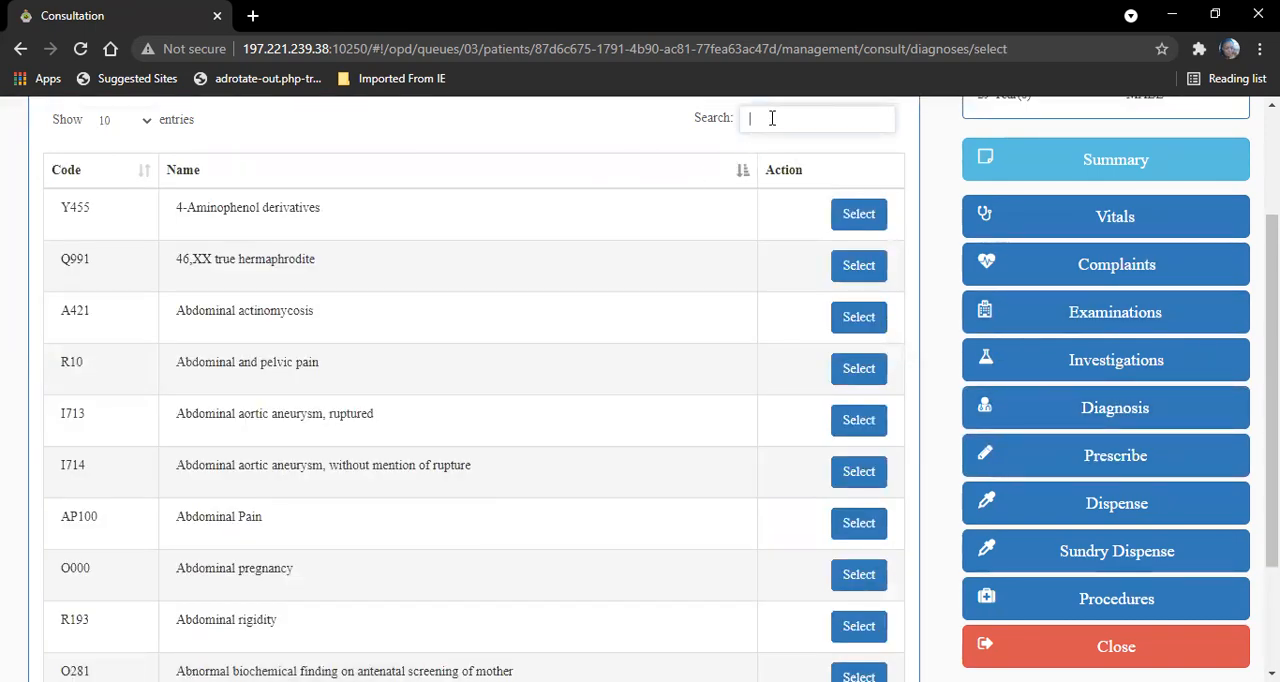
type("headache")
left_click(846, 366)
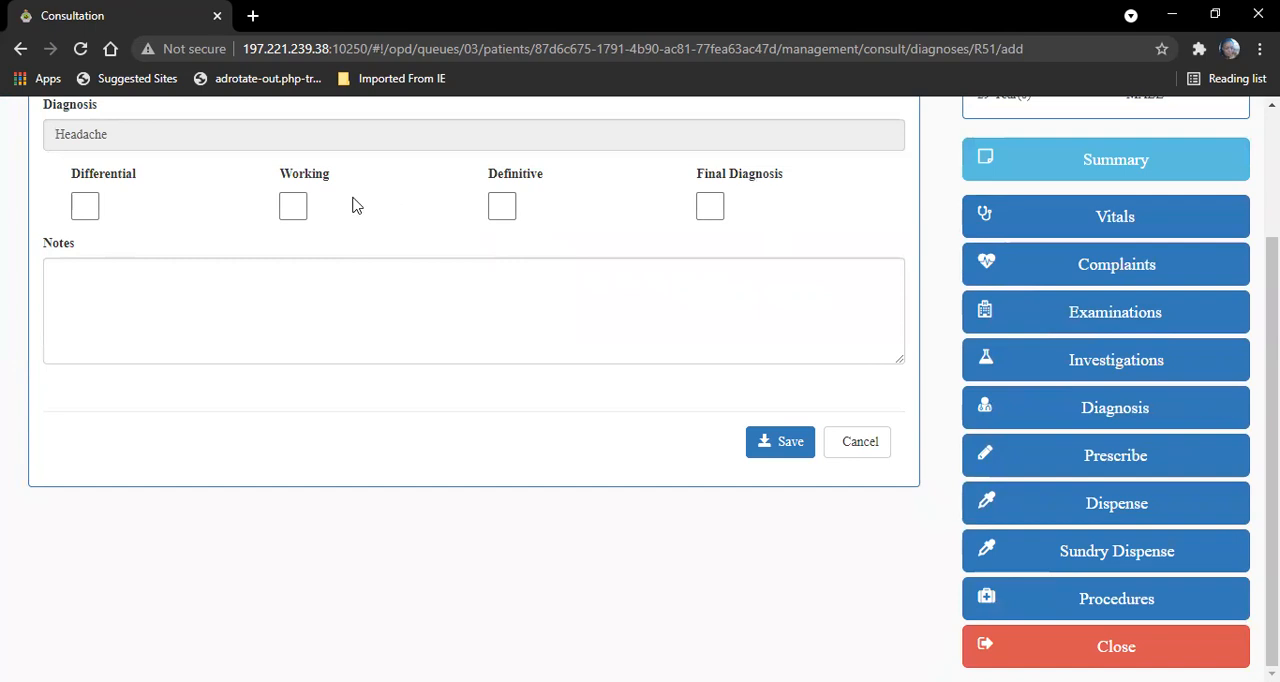
left_click(503, 210)
left_click(779, 450)
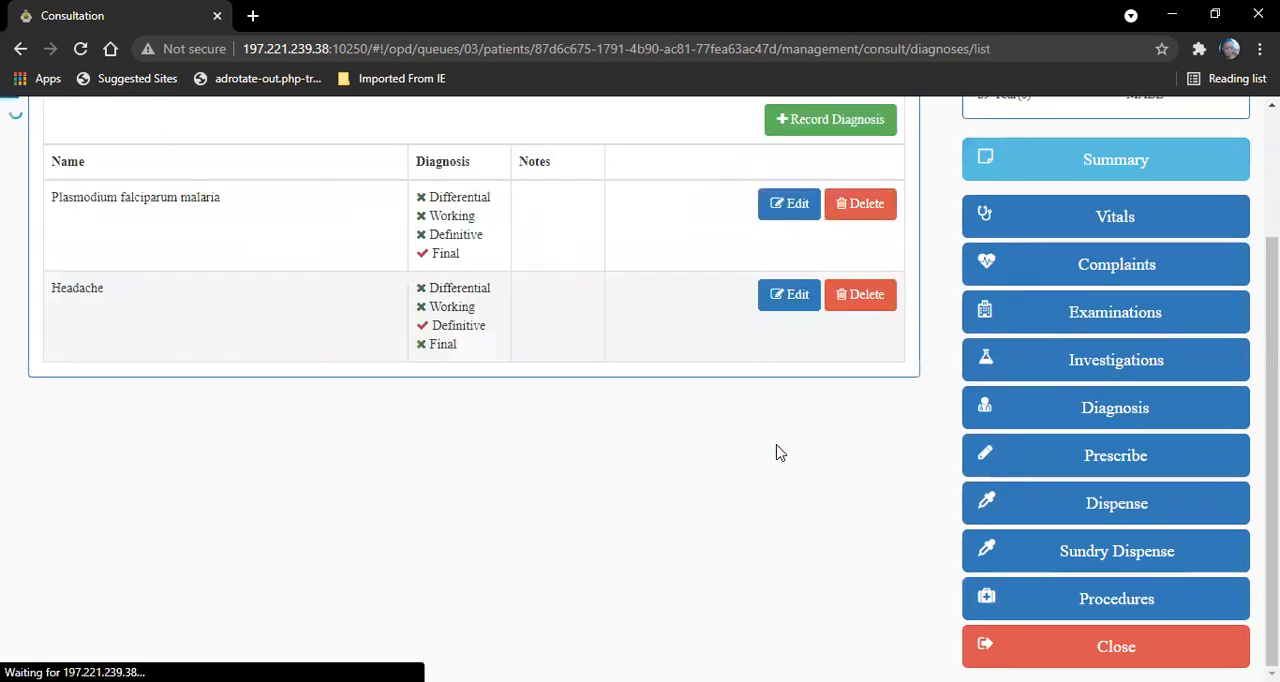
- Start a new prescription and choose PARACETAMOL from the medication list
left_click_drag(1272, 390, 1272, 300)
left_click(1120, 571)
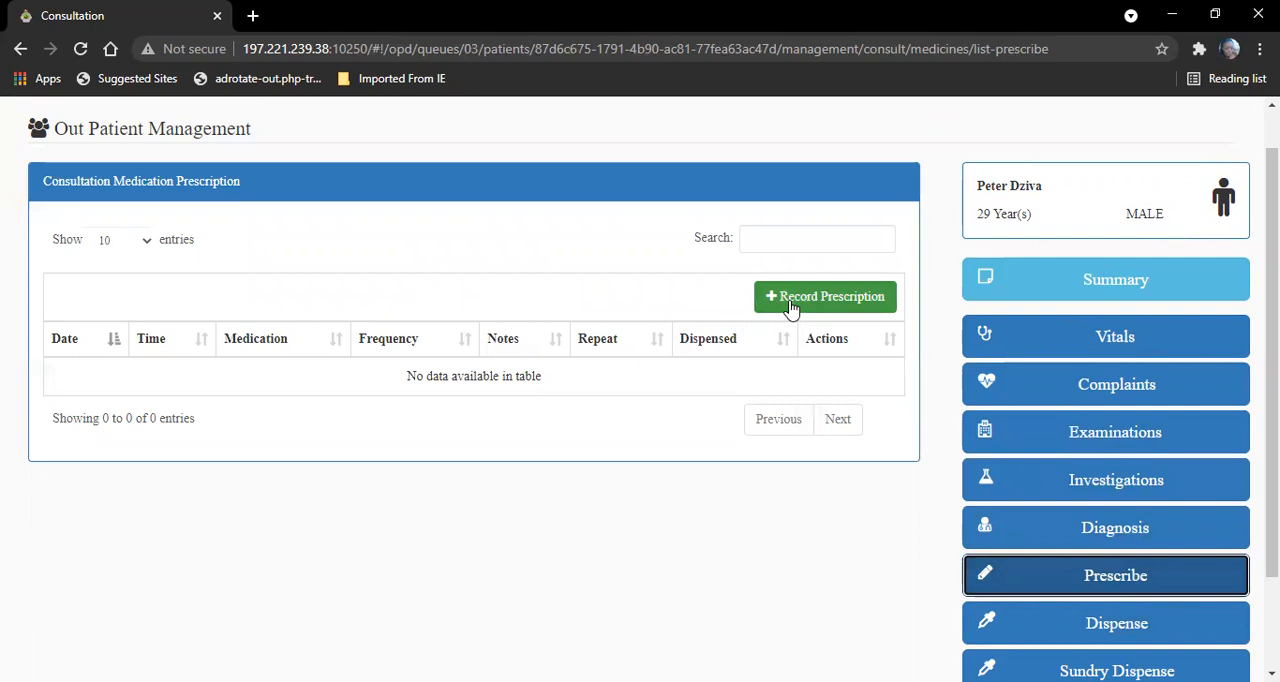
left_click(790, 300)
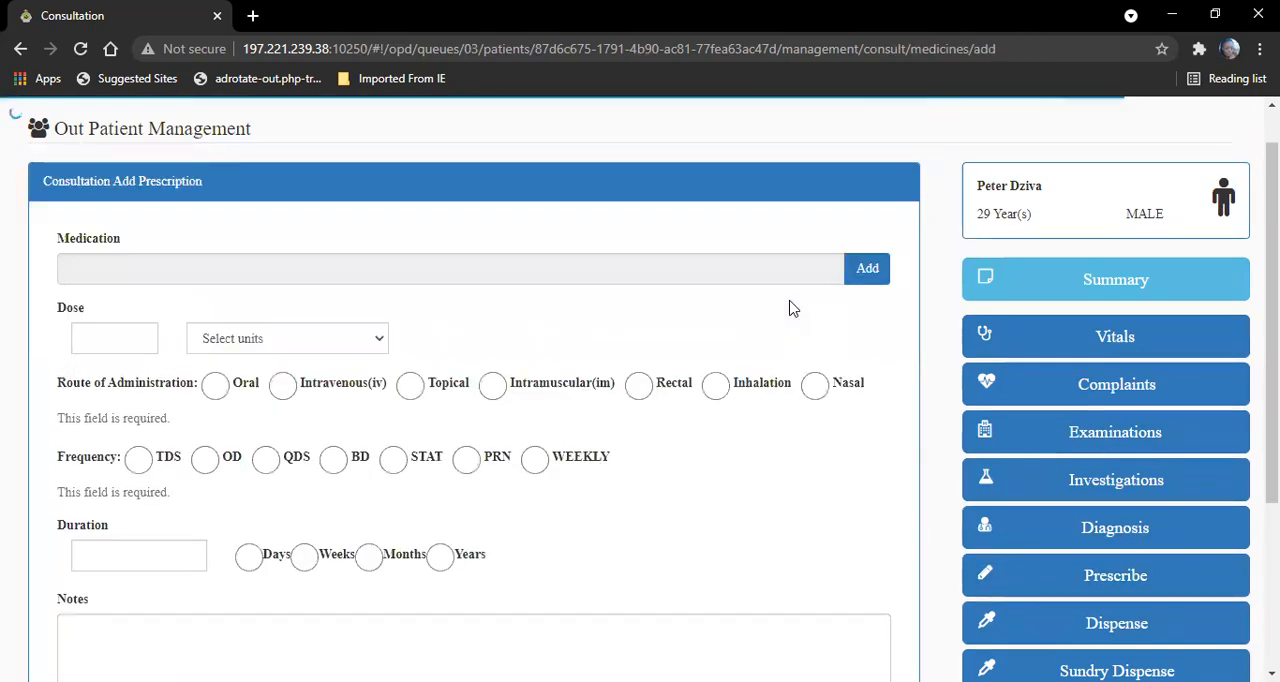
left_click(866, 269)
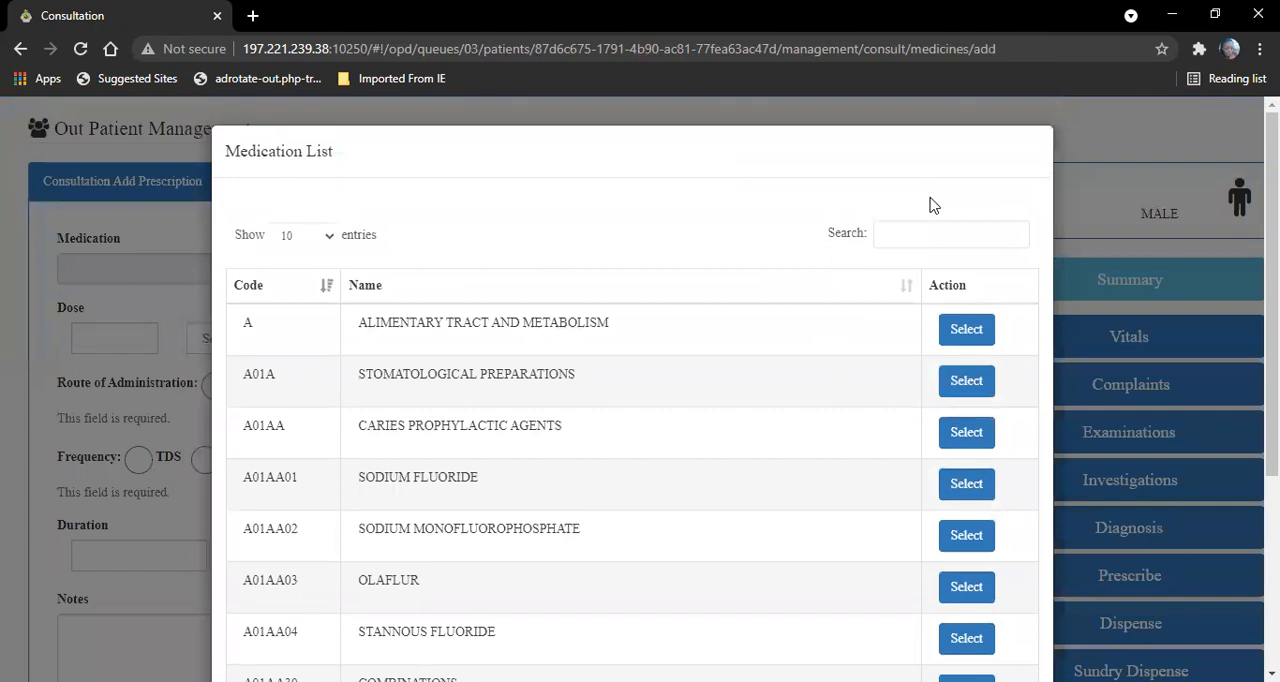
left_click(914, 237)
type("parace")
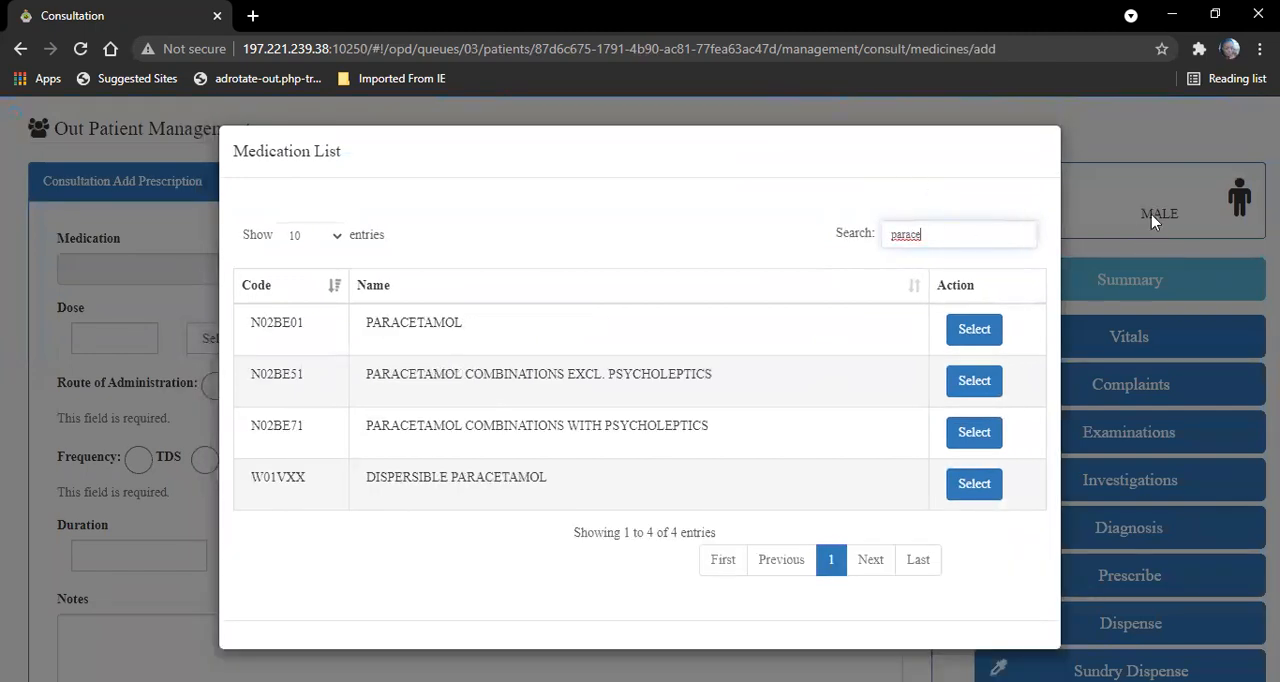
left_click(988, 330)
- Set the paracetamol dose to 1 g, with Oral administration and TDS frequency
left_click(103, 334)
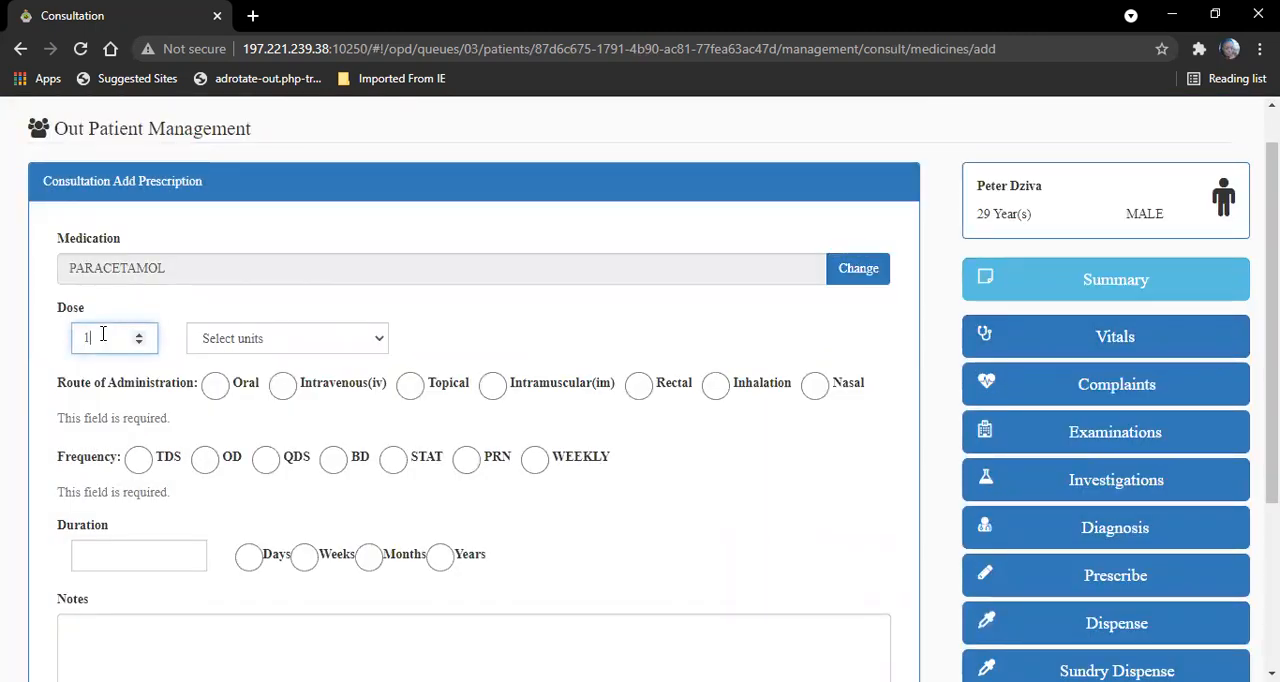
left_click(304, 337)
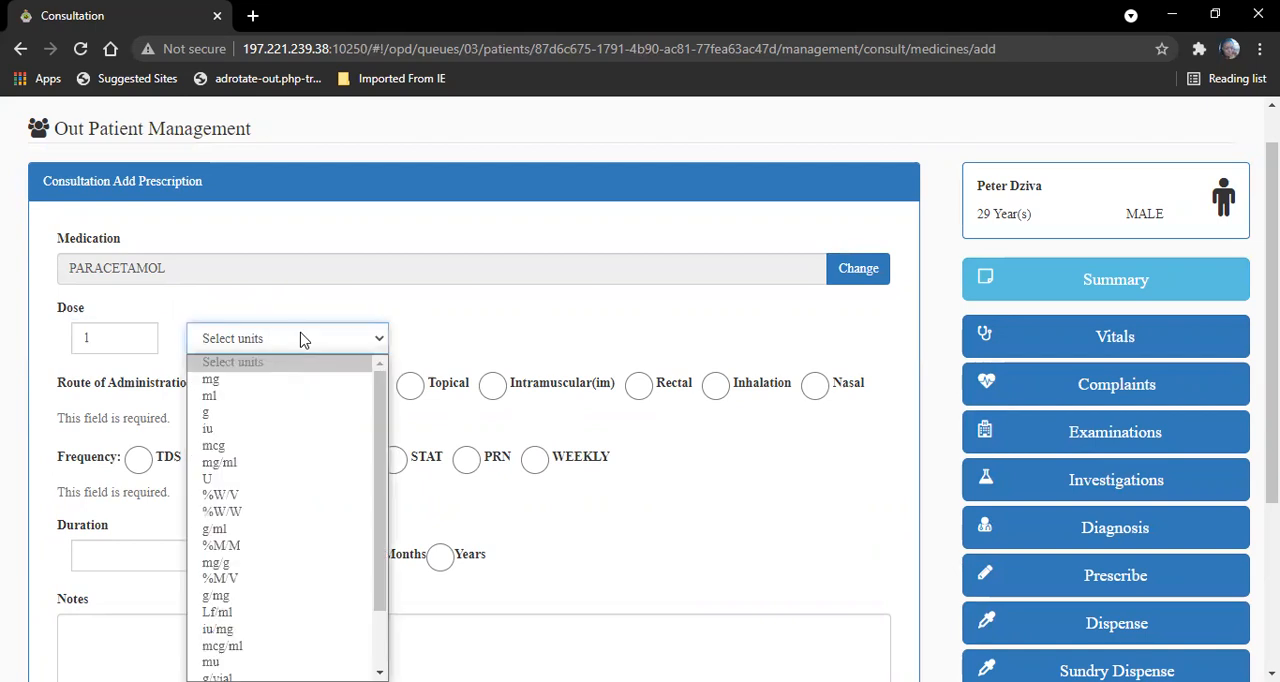
left_click(296, 416)
left_click(215, 386)
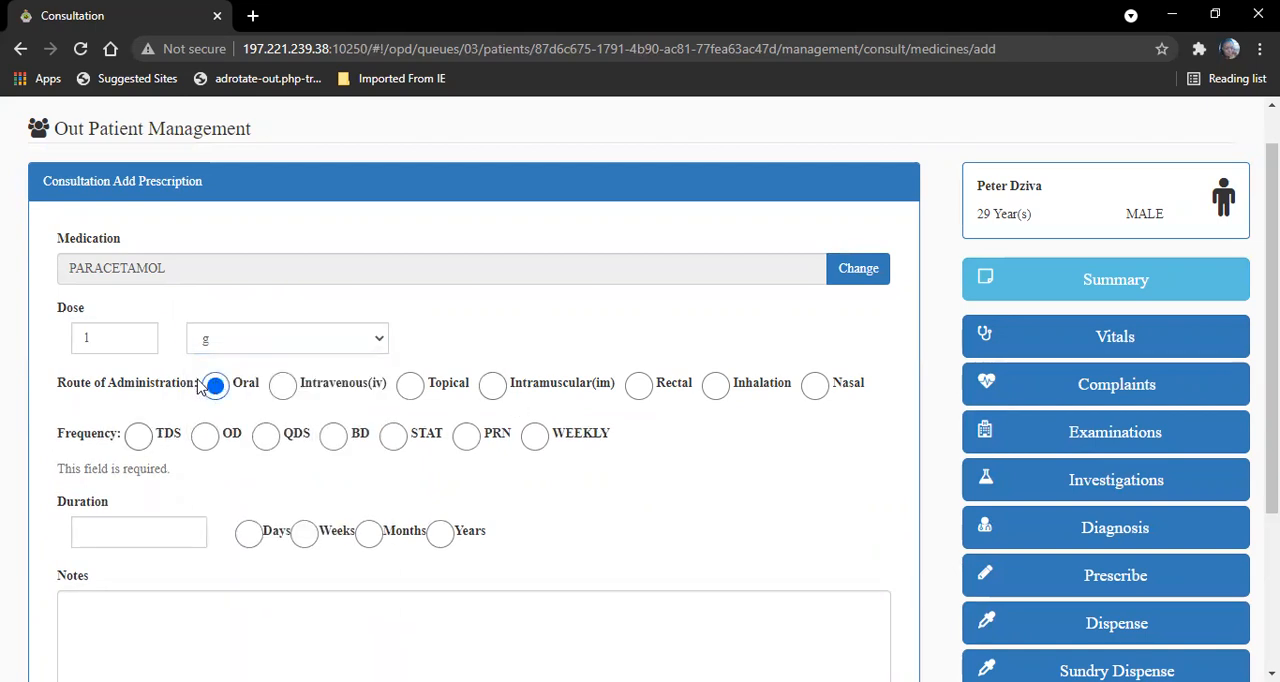
left_click(140, 440)
- Set the paracetamol duration to 5 Days and save the prescription without notes or a repeat count
left_click(185, 514)
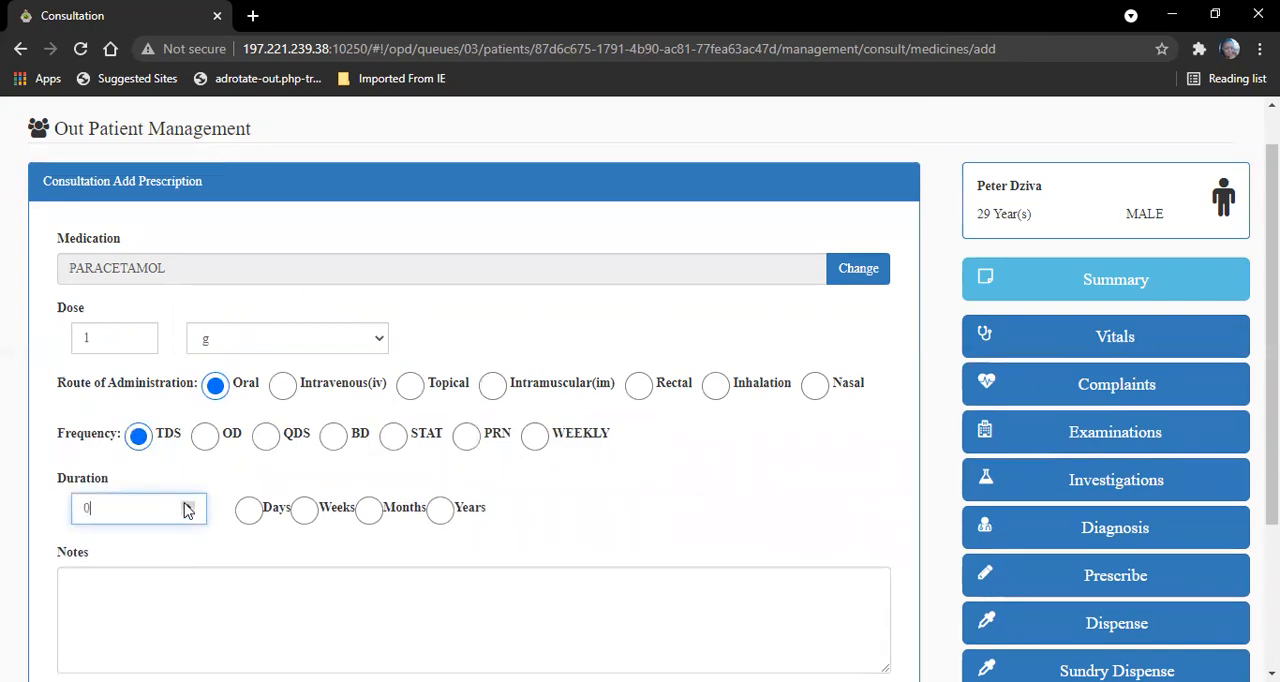
left_click(184, 505)
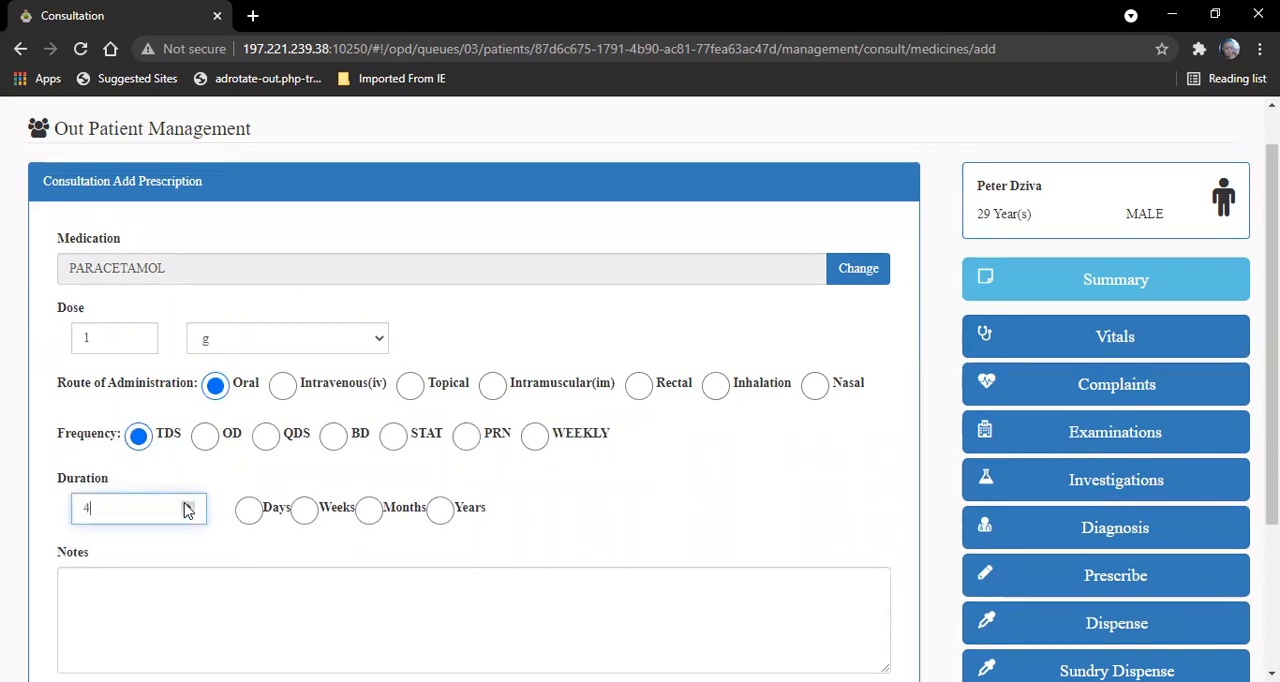
left_click(249, 511)
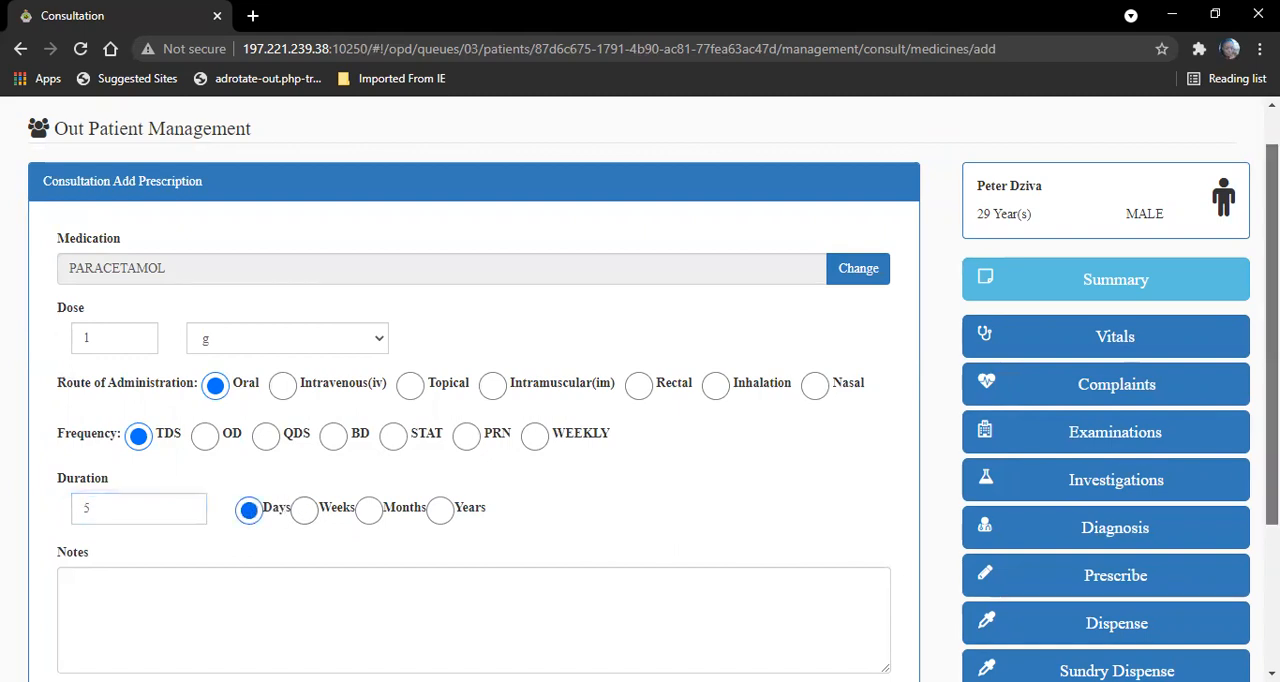
scroll(251, 515, "down", 1)
scroll(591, 529, "down", 1)
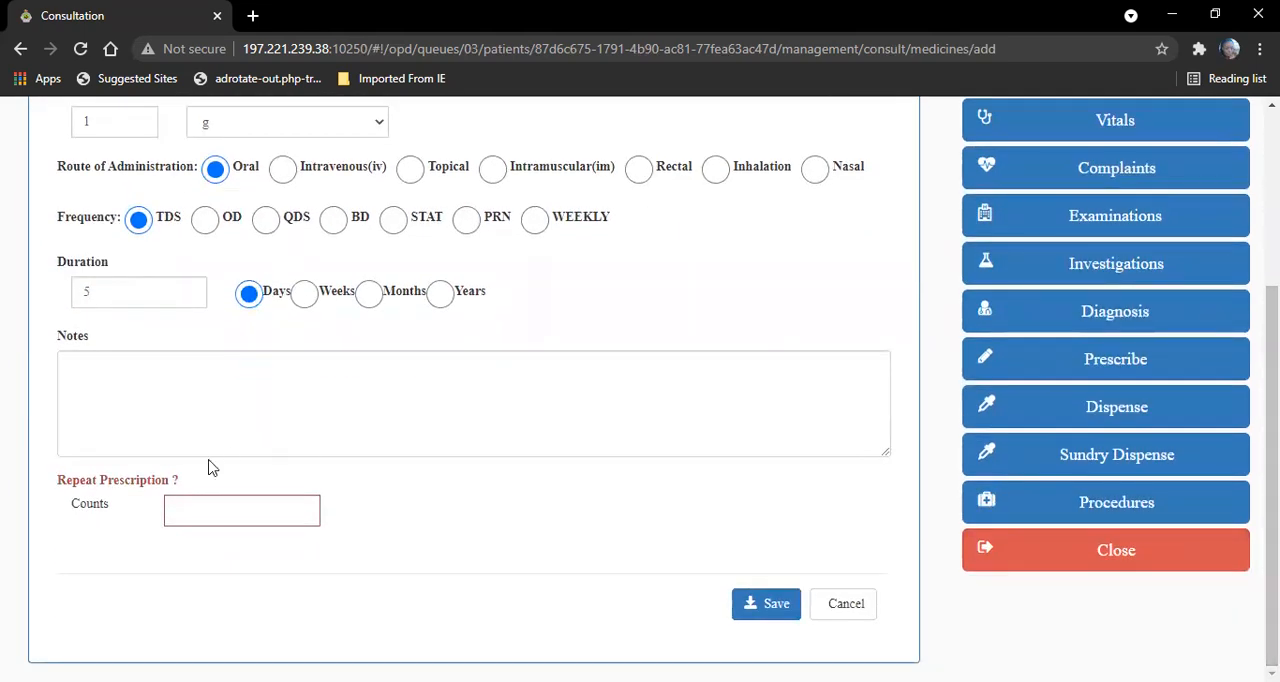
left_click(180, 361)
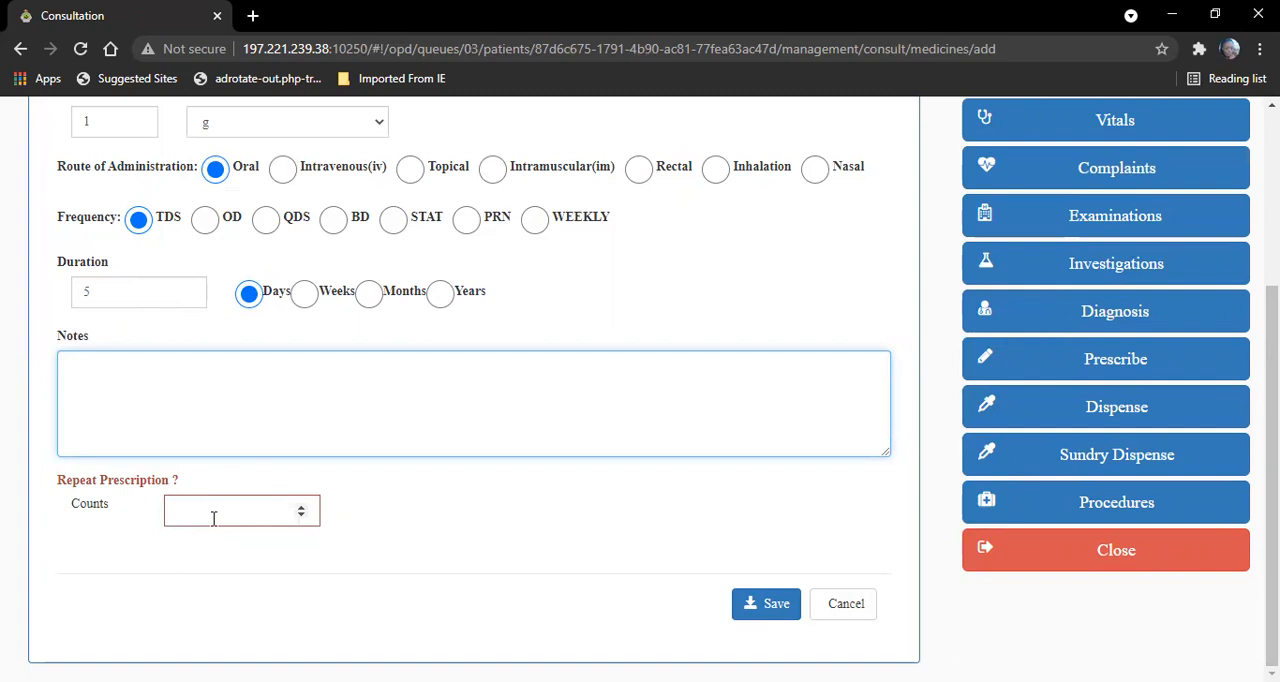
left_click(770, 594)
- Start another prescription and choose COARTEM (ARTEMETHER AND LUMEFANTRINE) from the medication list
left_click_drag(1272, 372, 1272, 321)
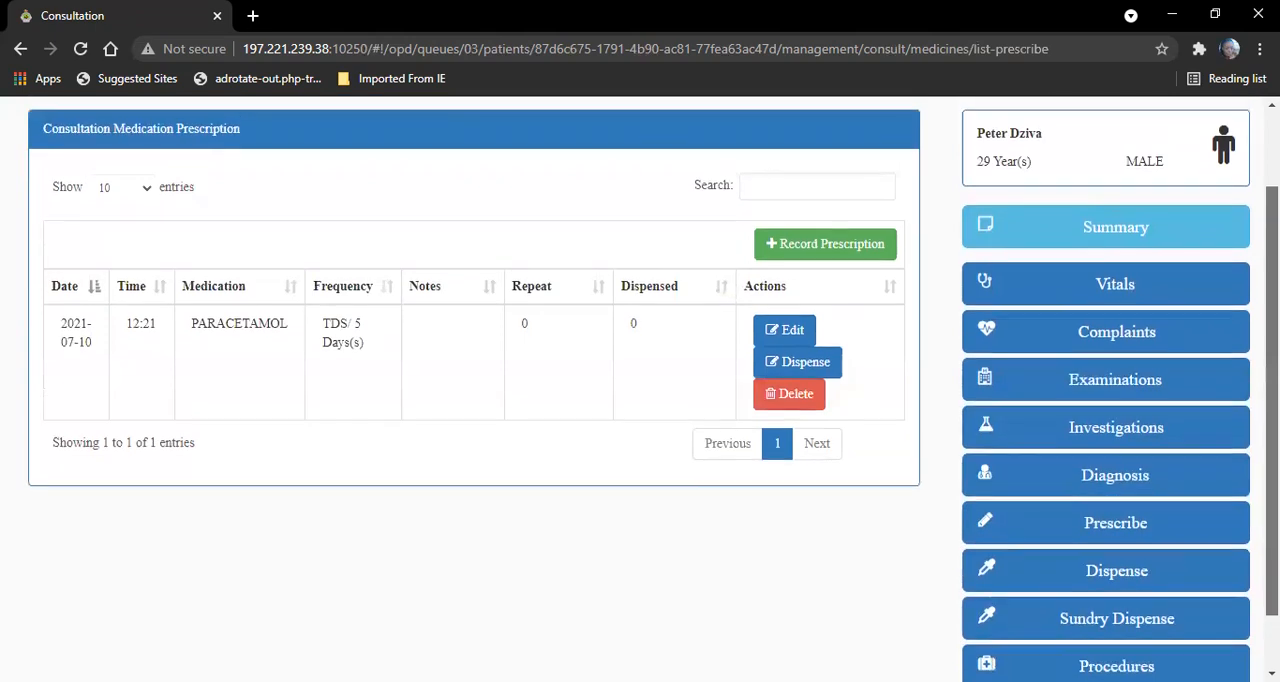
left_click(845, 247)
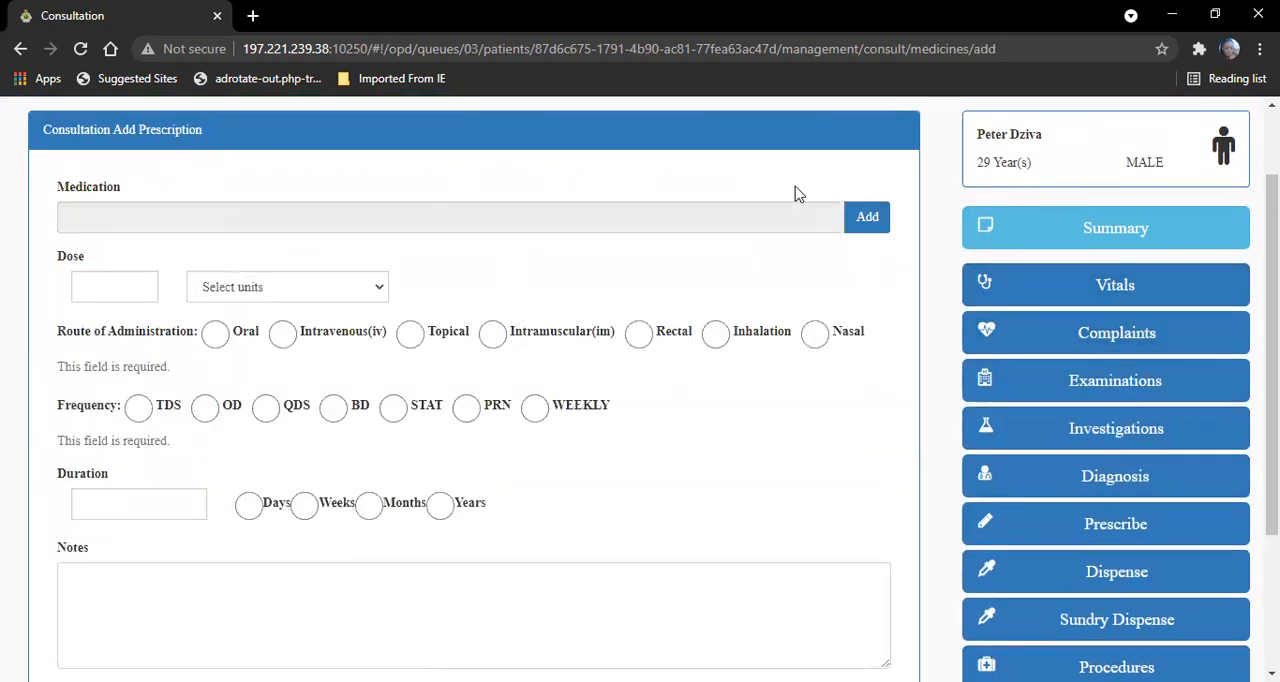
left_click(864, 217)
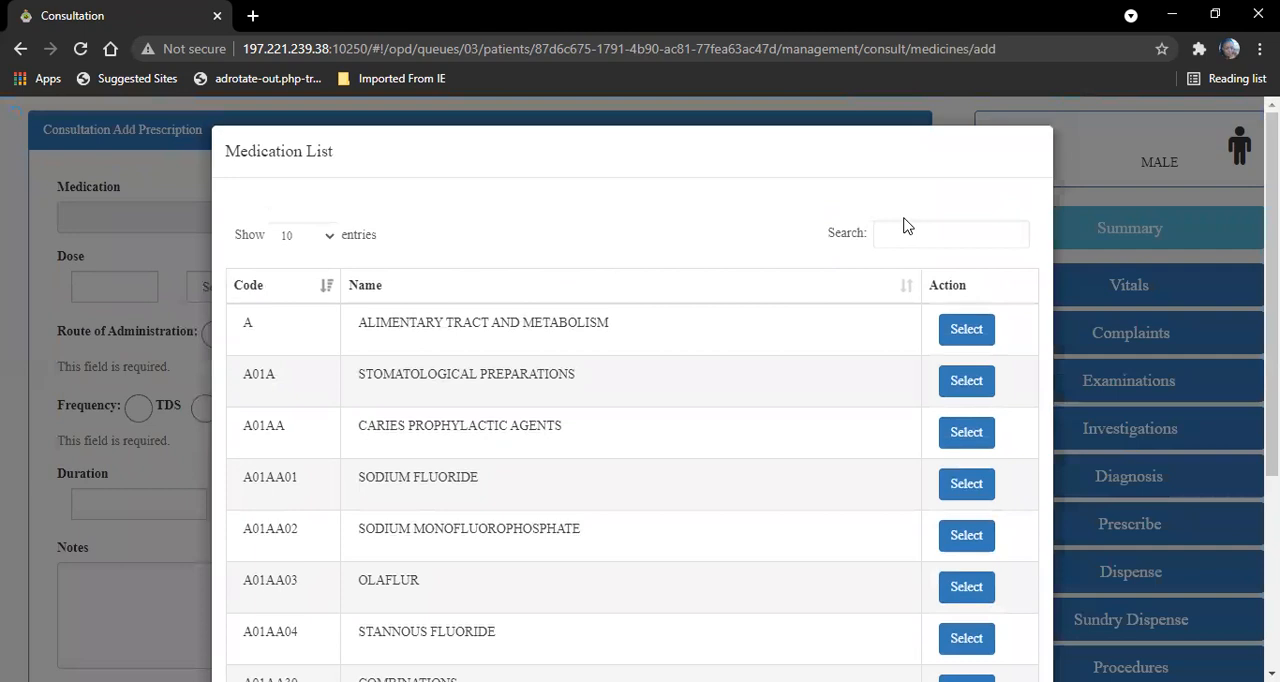
type("coart")
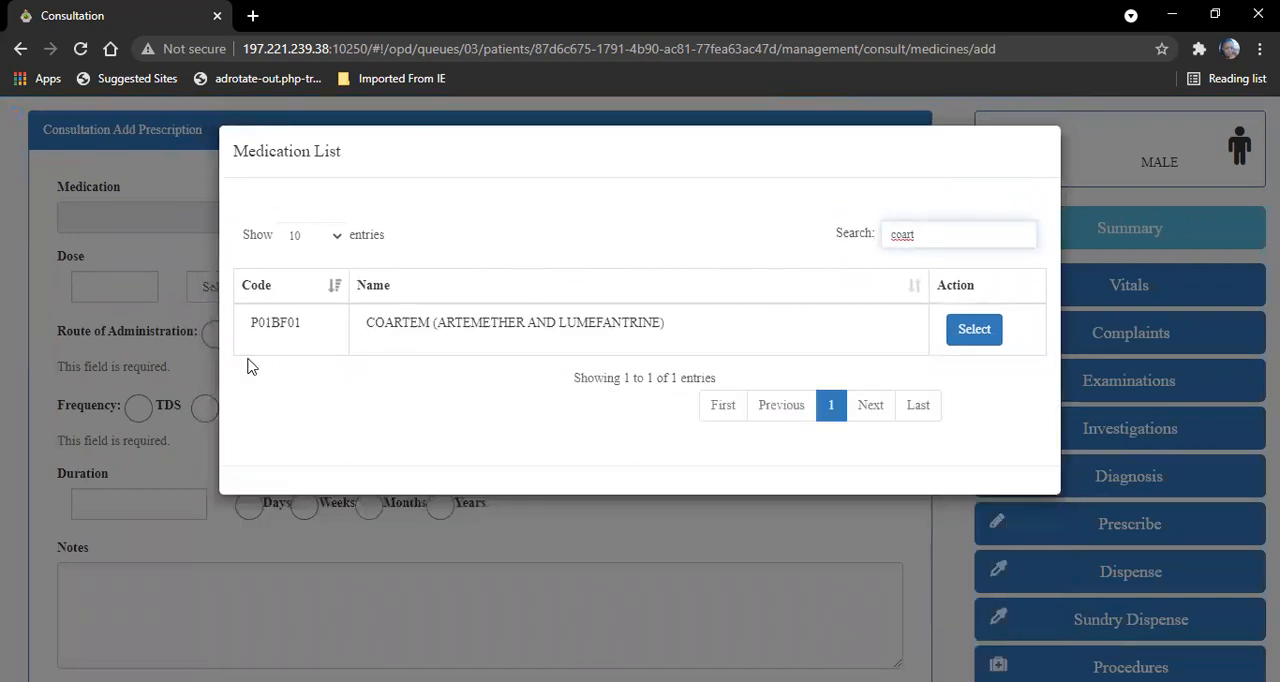
left_click(974, 330)
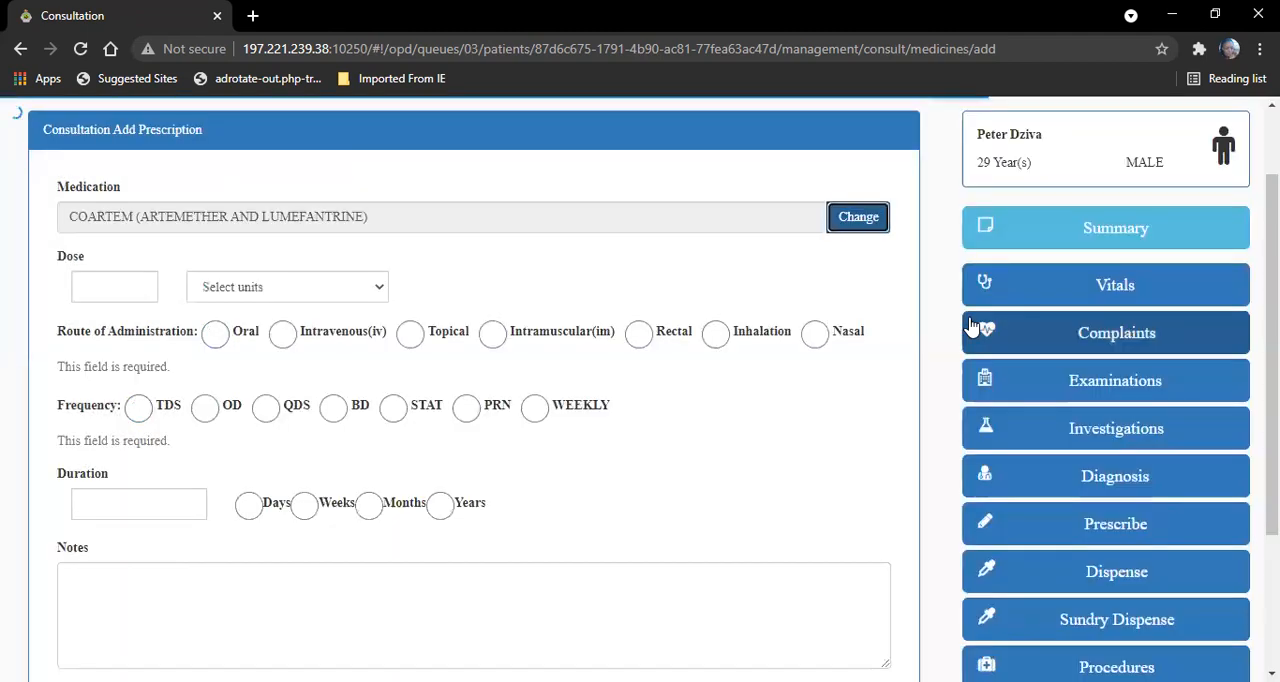
- Set the Coartem dose to 200 mg, with Oral administration and TDS frequency
left_click(121, 283)
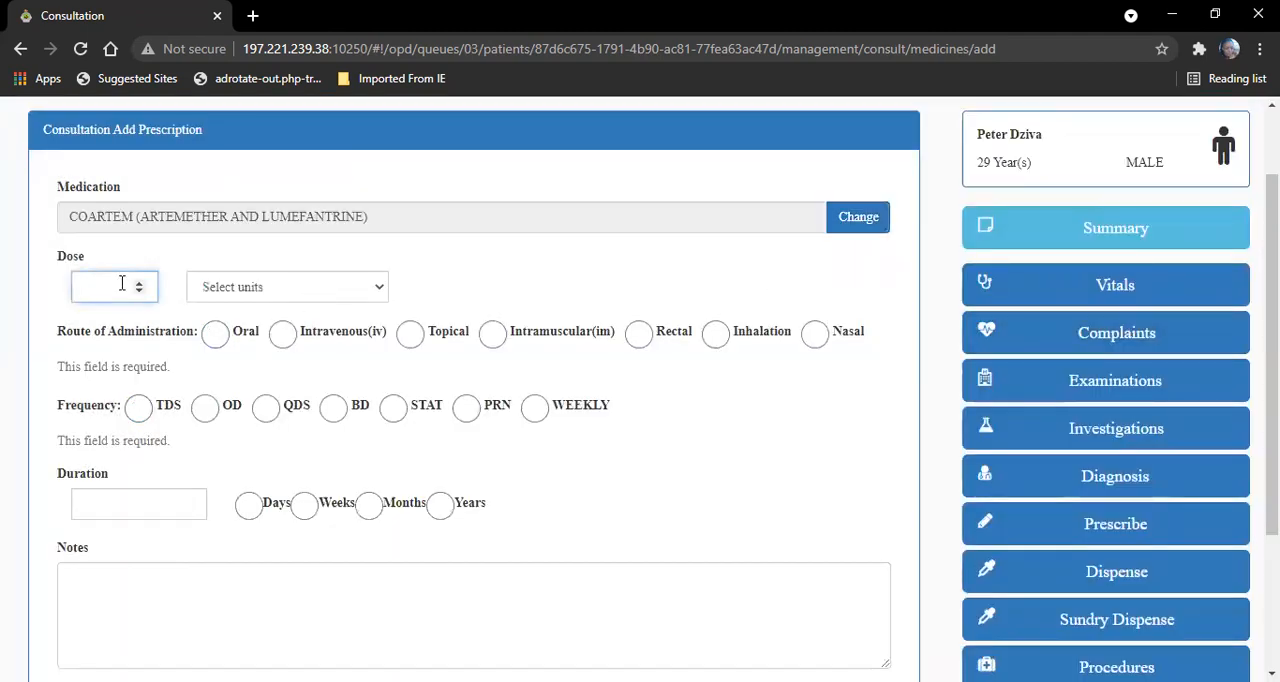
left_click(224, 292)
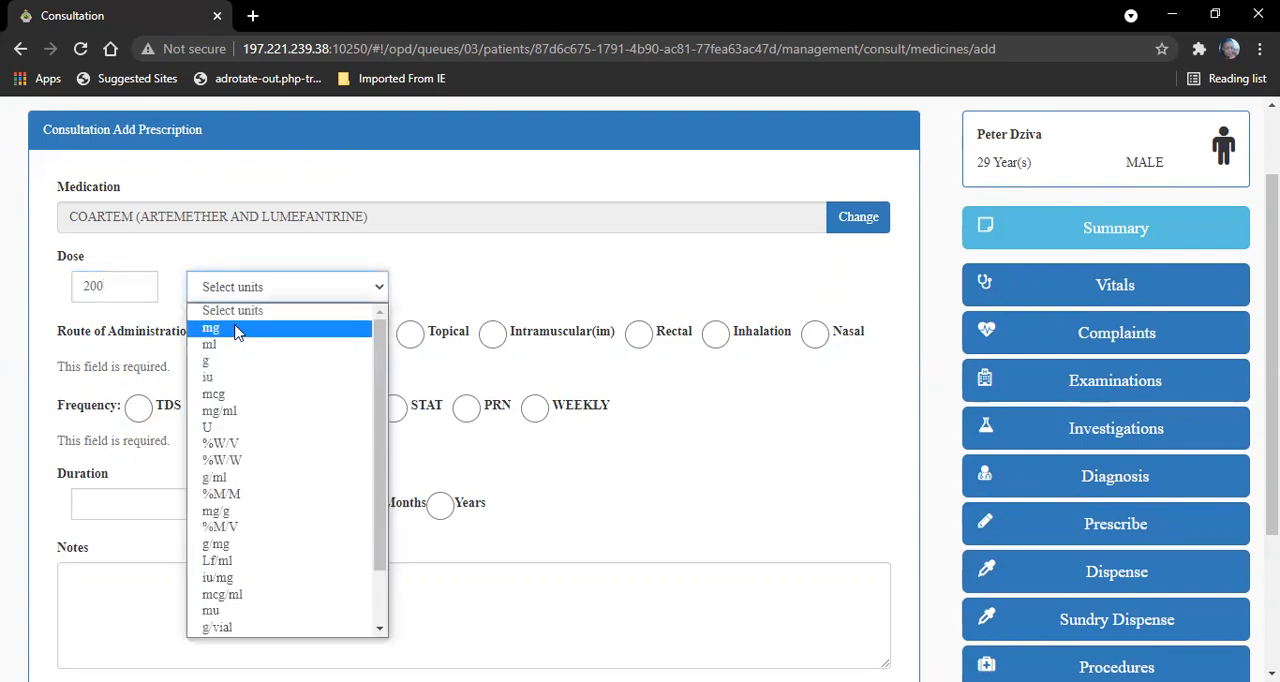
left_click(236, 338)
left_click(215, 333)
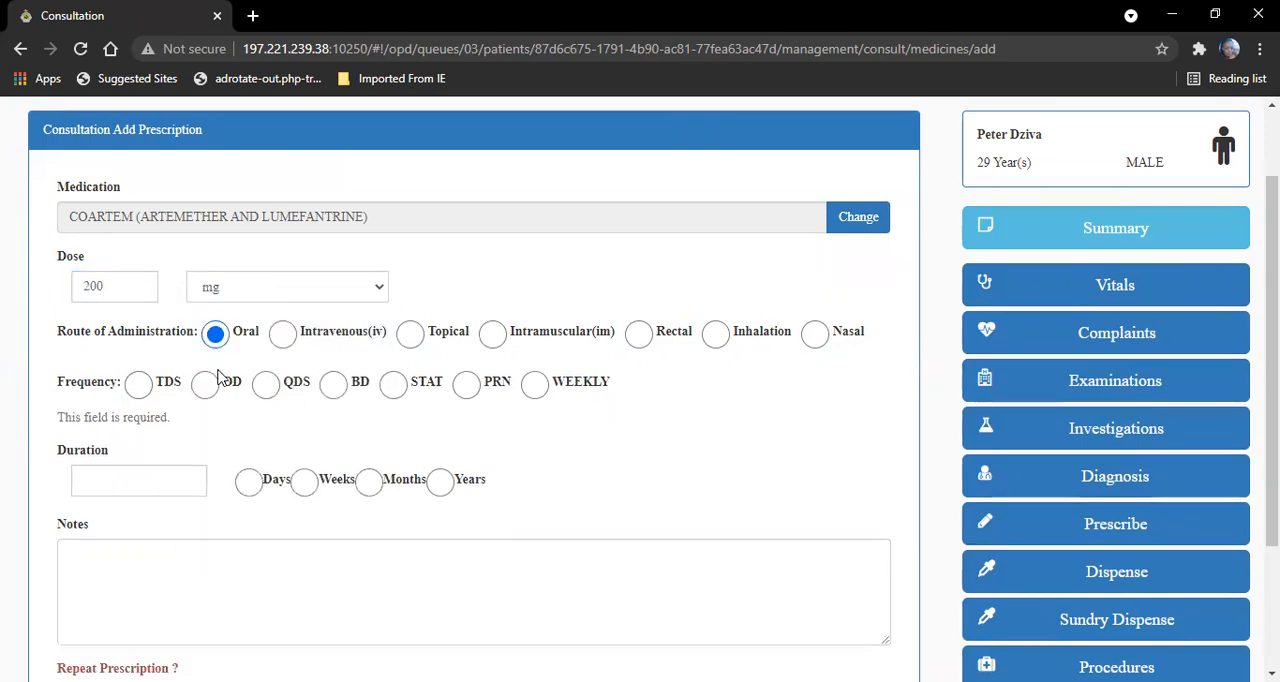
left_click(145, 386)
- Enter a duration of 5 for the Coartem prescription and submit it without choosing a duration unit
left_click(155, 456)
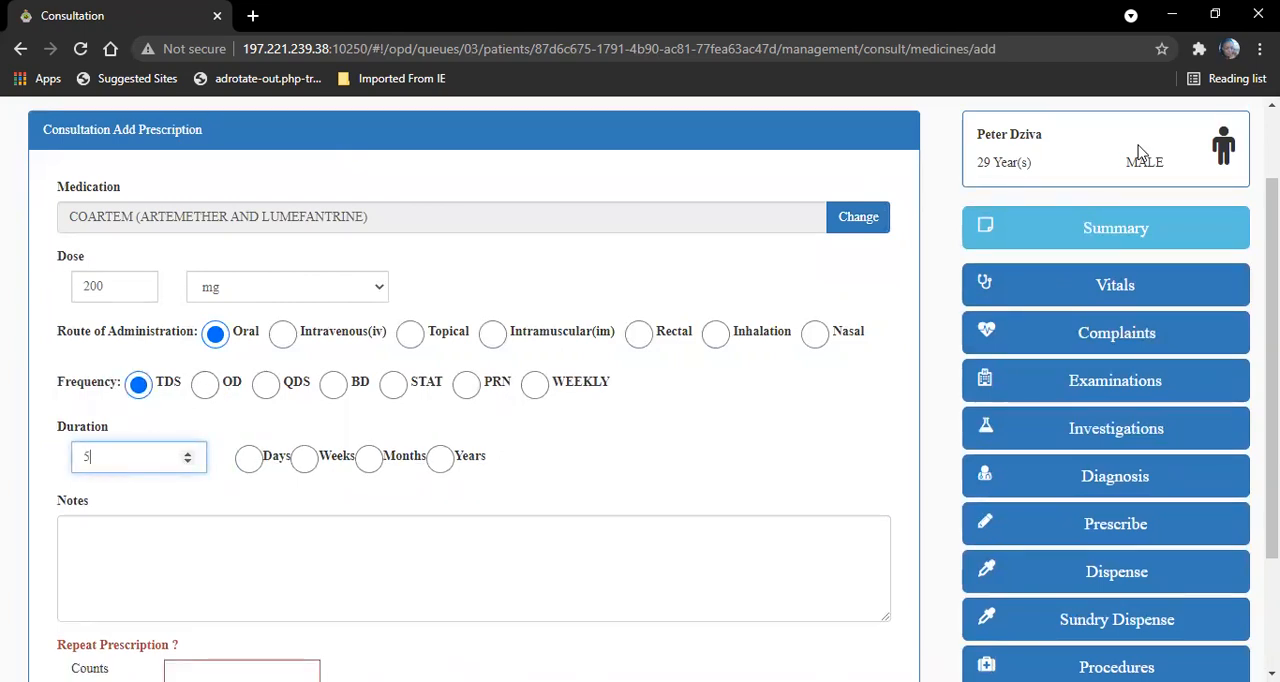
scroll(640, 400, "down", 2)
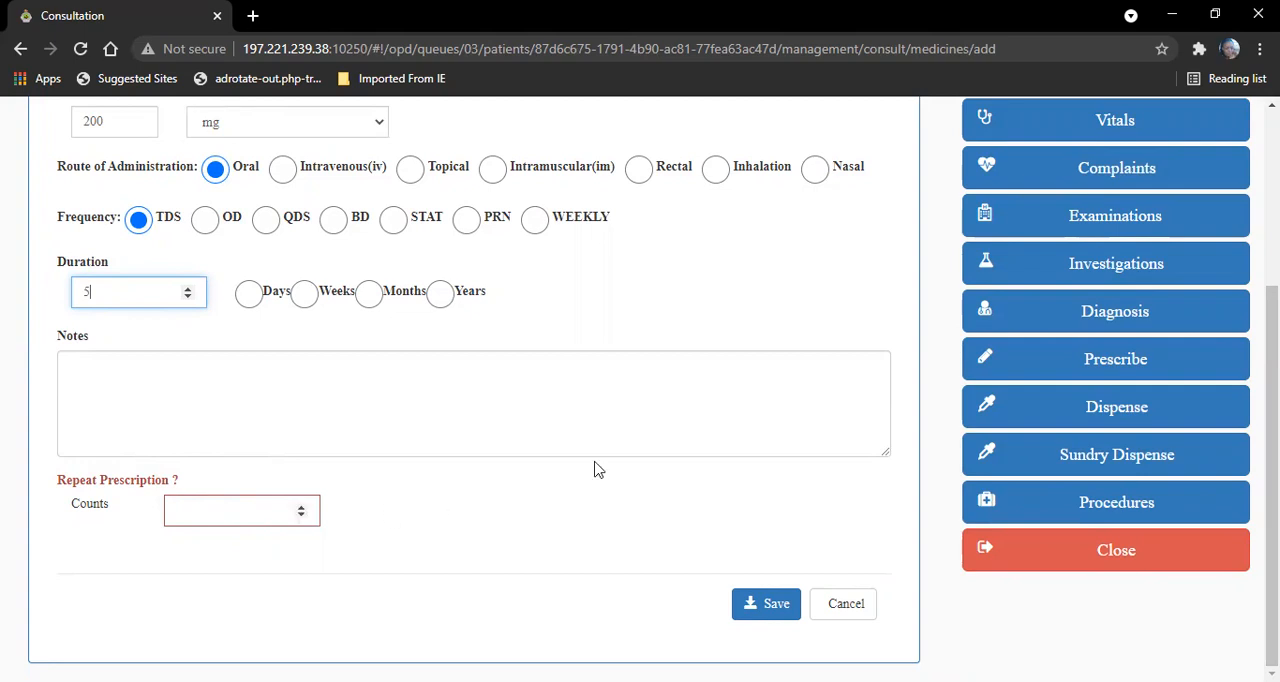
left_click(766, 603)
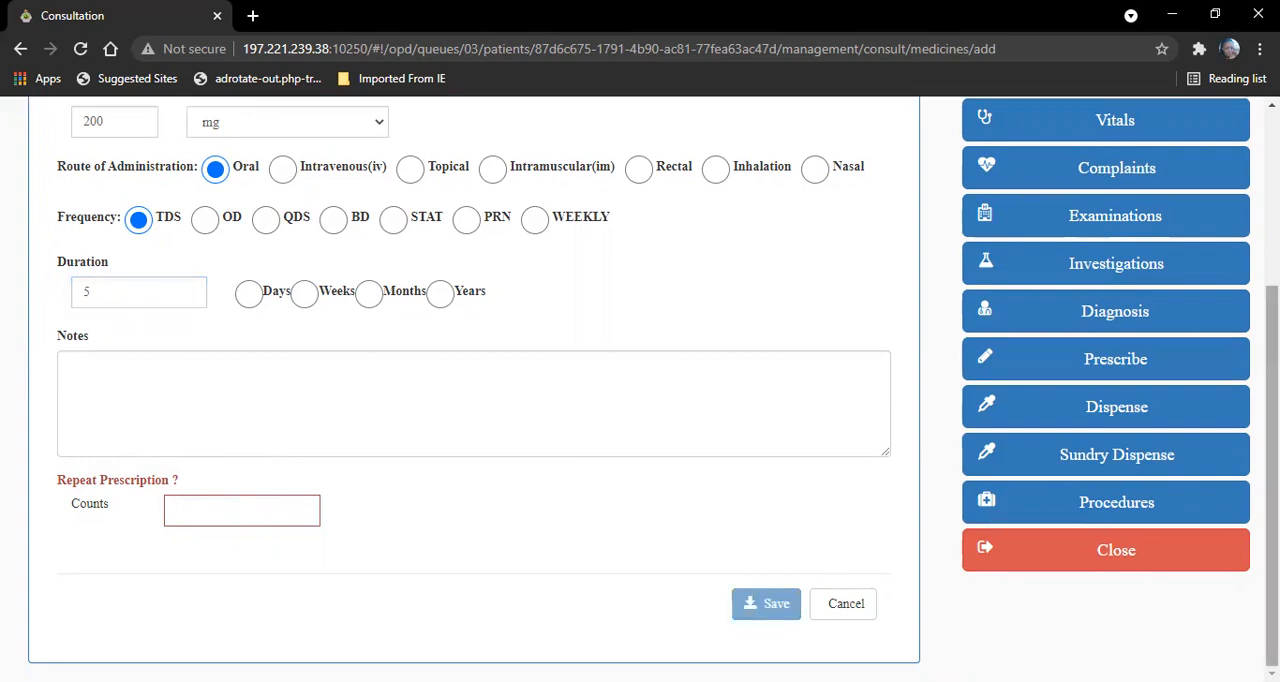
scroll(1238, 257, "up", 2)
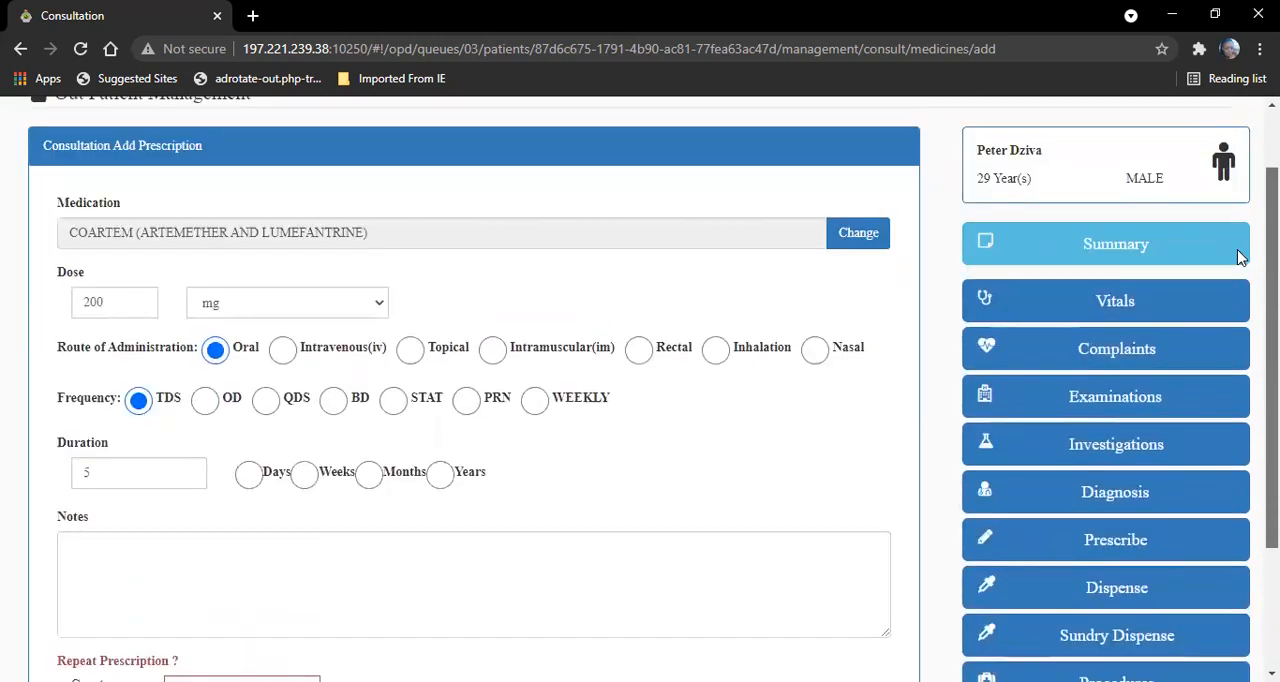
scroll(1238, 257, "down", 2)
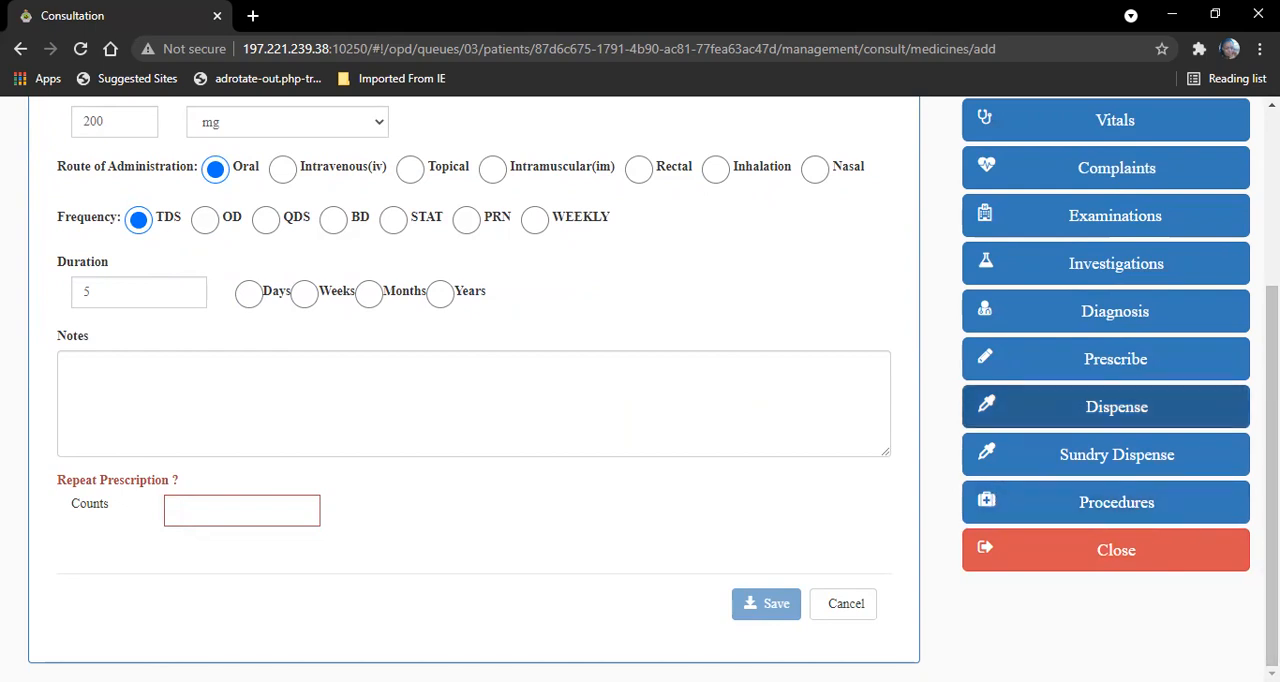
- Close the consultation and start recording a new appointment for the patient
left_click(1134, 550)
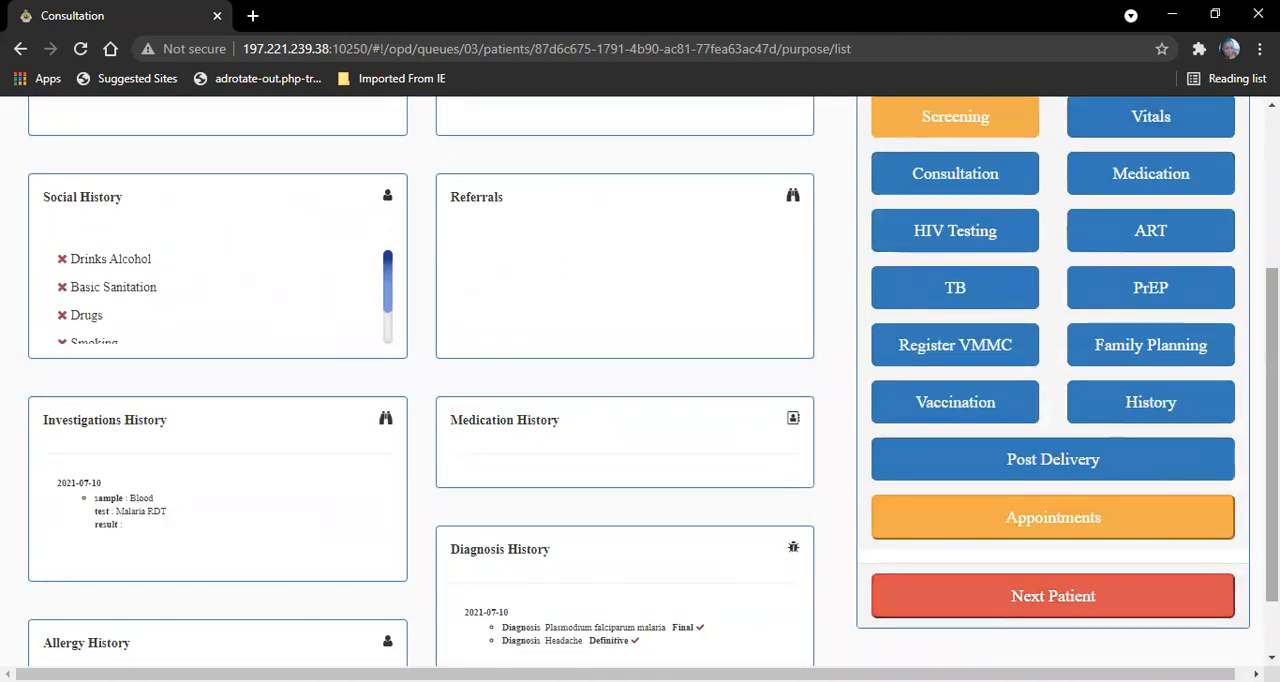
left_click_drag(1272, 420, 1272, 457)
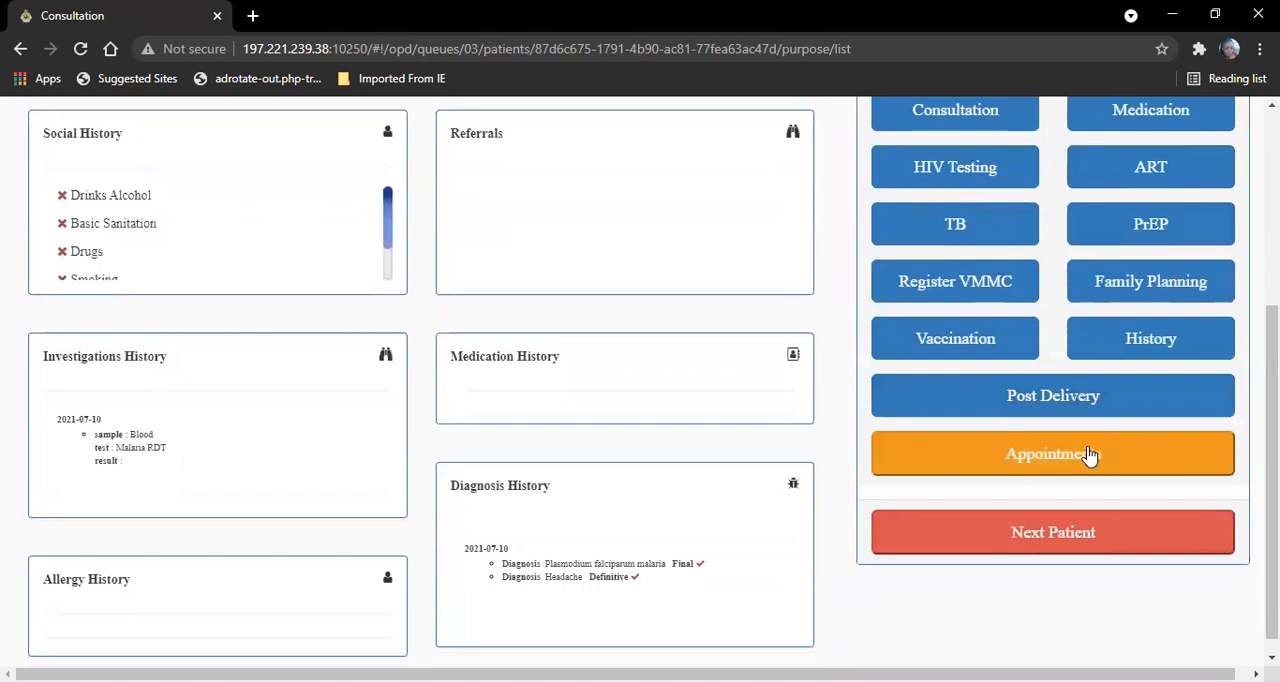
left_click(1090, 452)
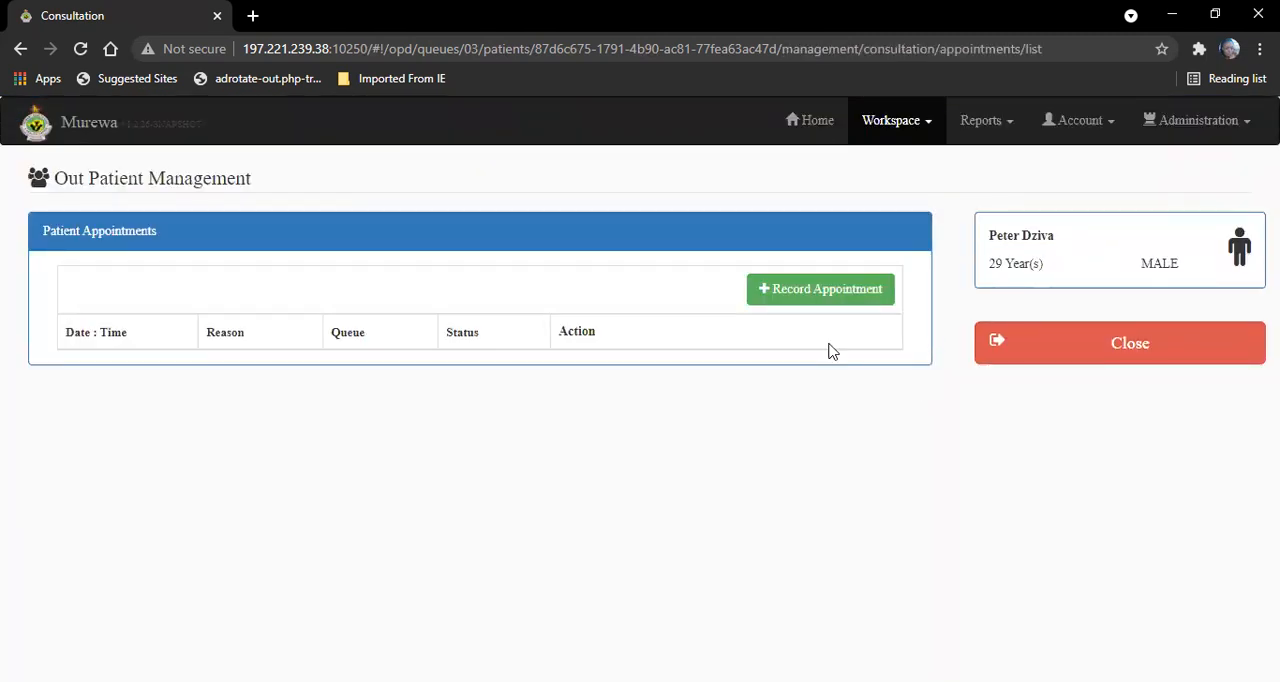
left_click(816, 298)
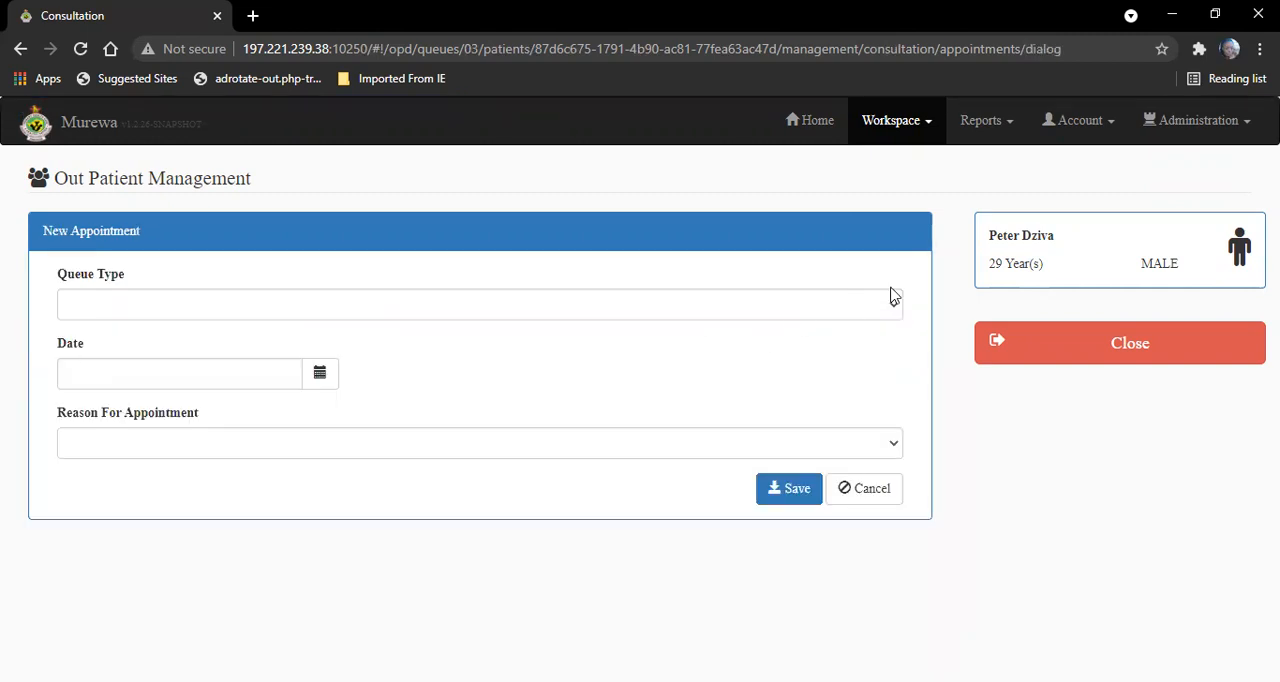
- Set the appointment's queue type to Queue and its workspace to General
left_click(845, 308)
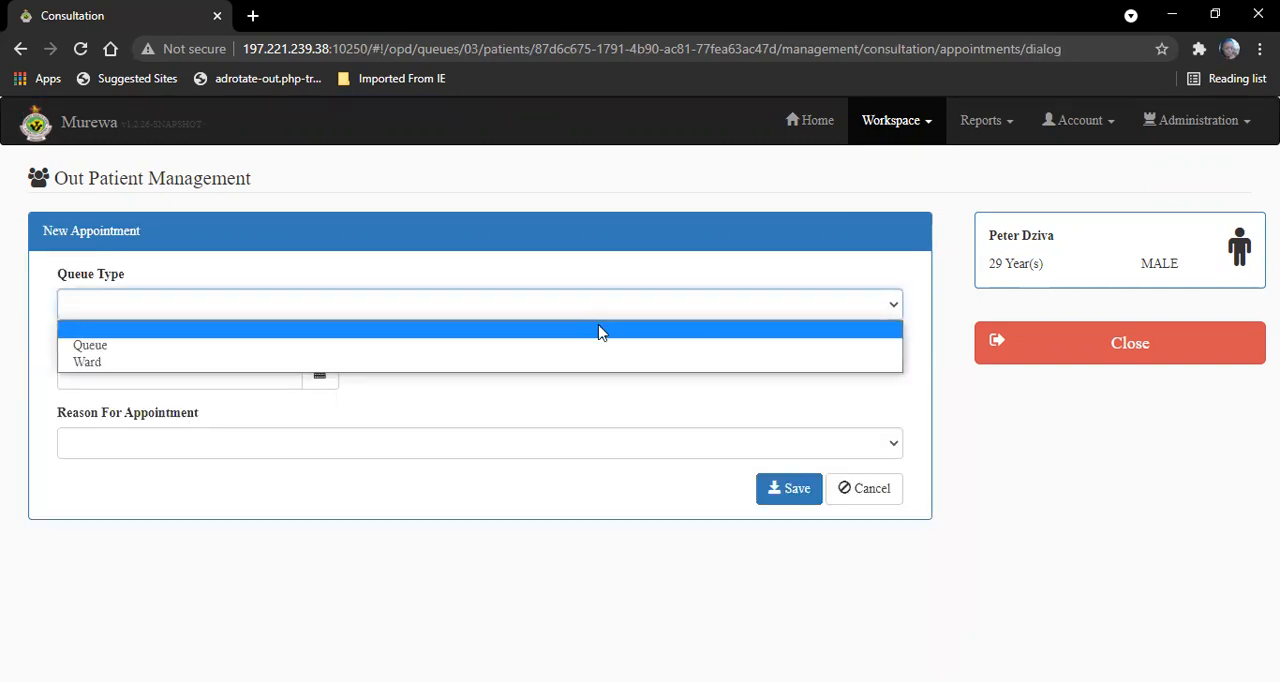
left_click(475, 345)
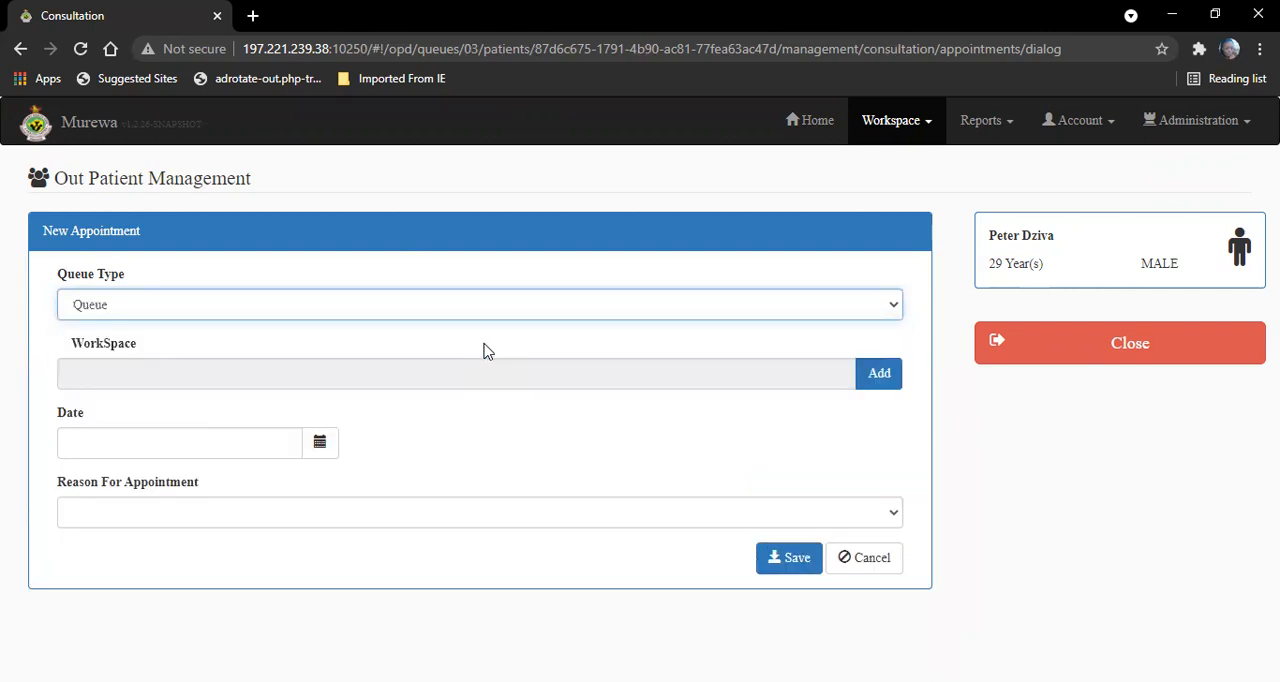
left_click(866, 385)
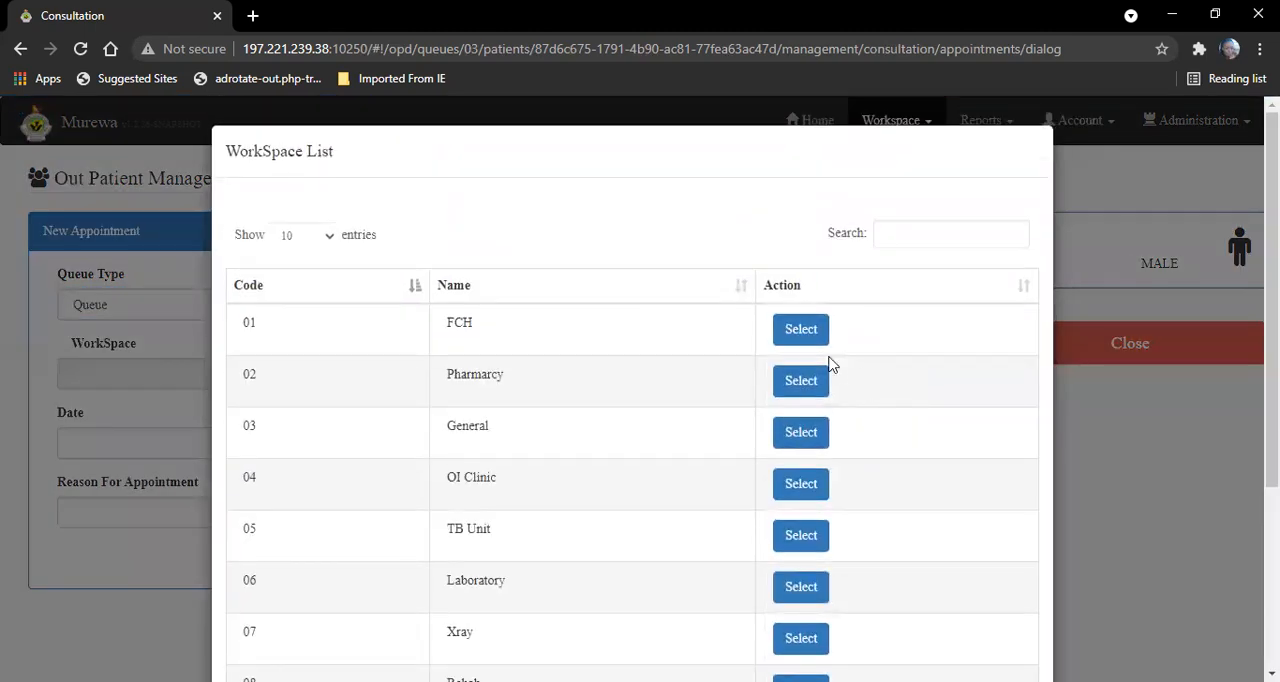
left_click(800, 440)
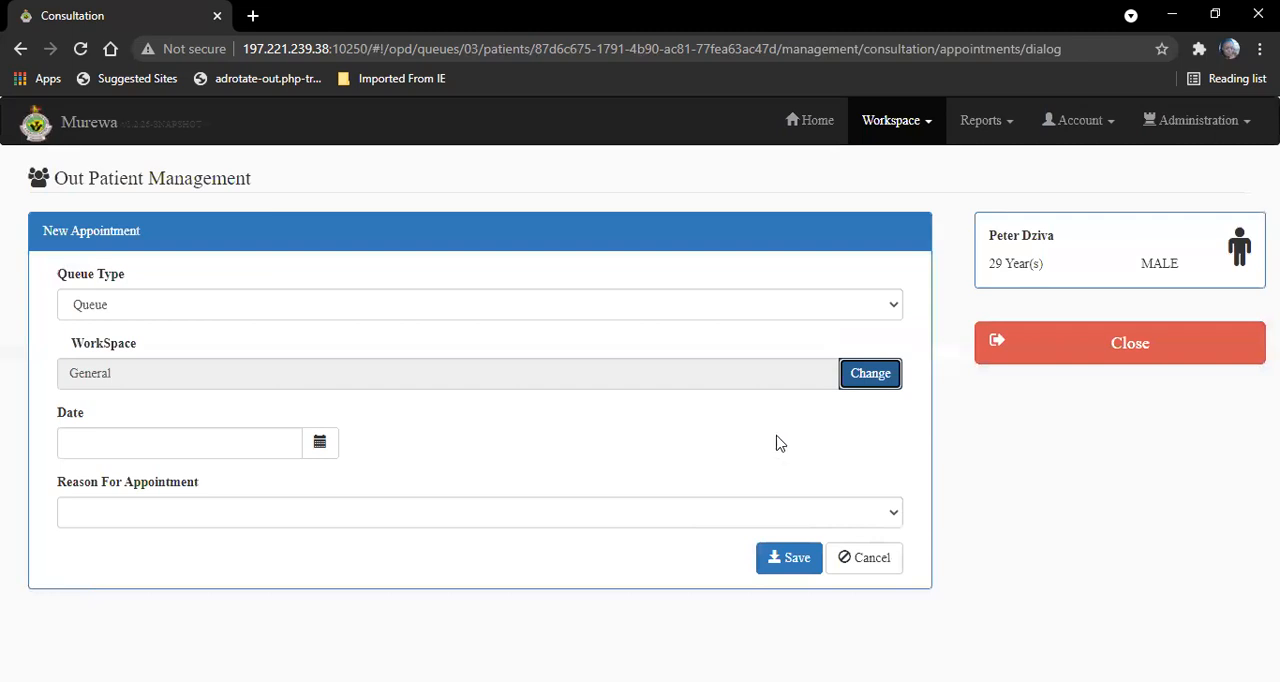
- Set the appointment date to 2021-07-15 with Review as the reason, and save the appointment
left_click(325, 447)
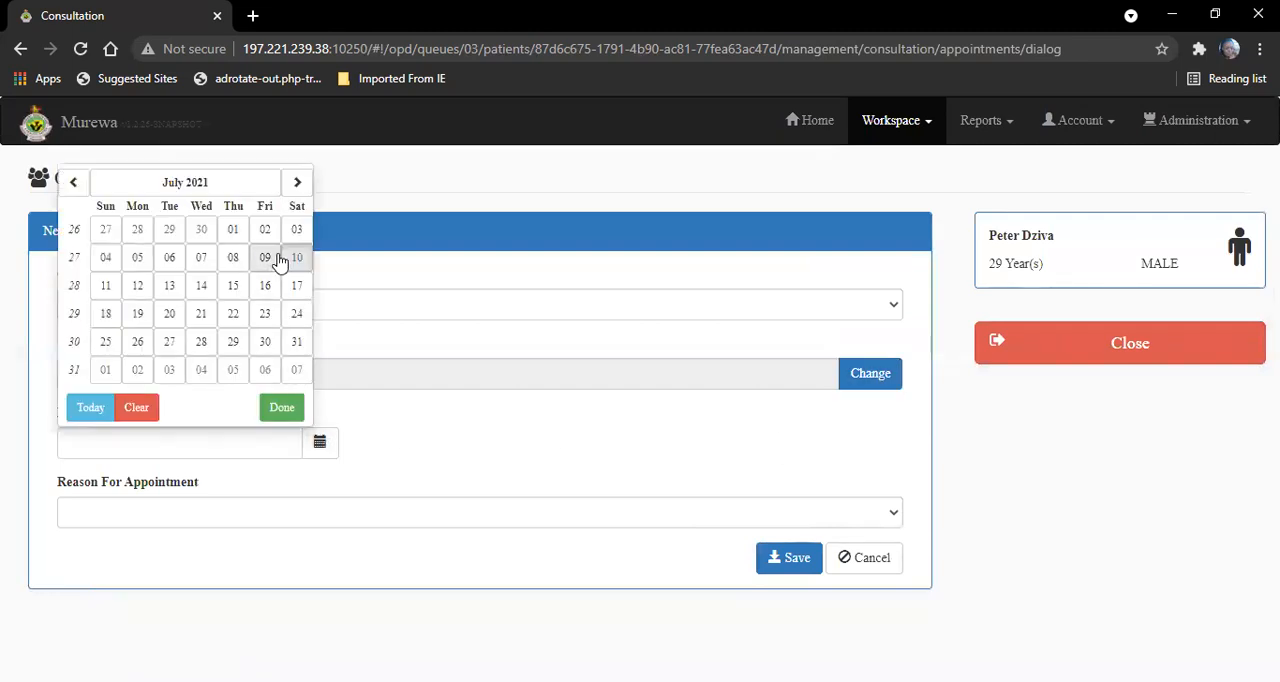
left_click(236, 288)
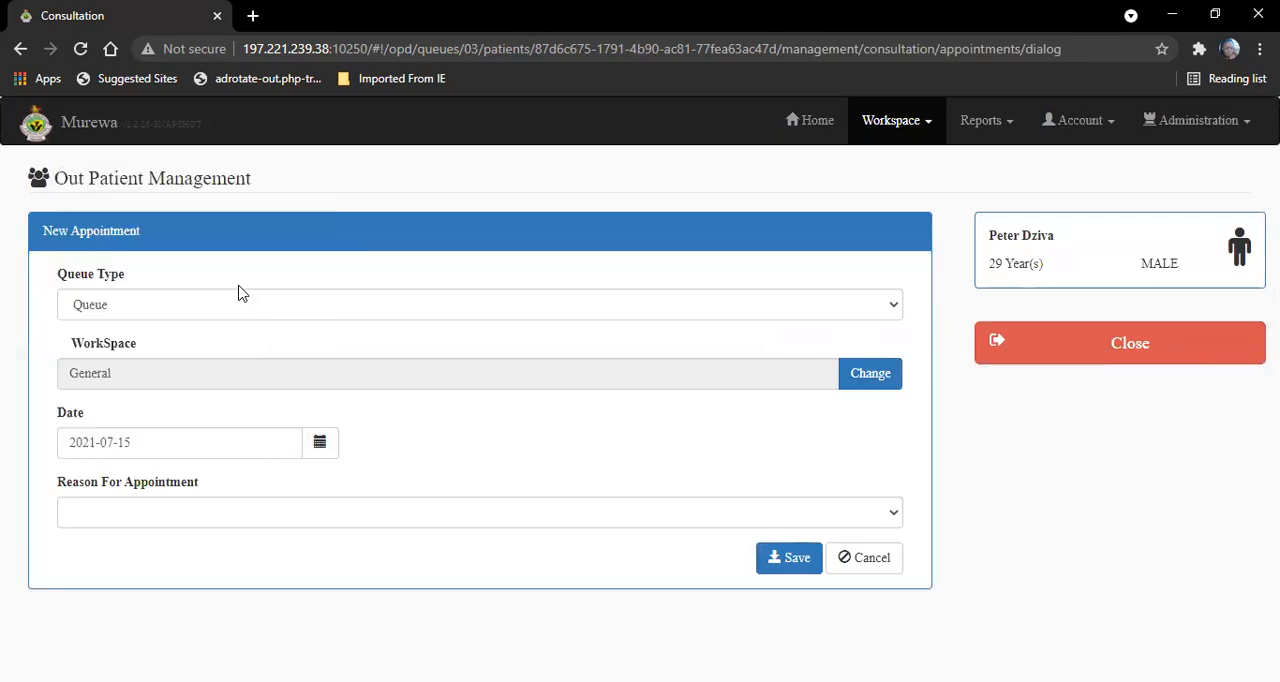
left_click(384, 518)
left_click(239, 305)
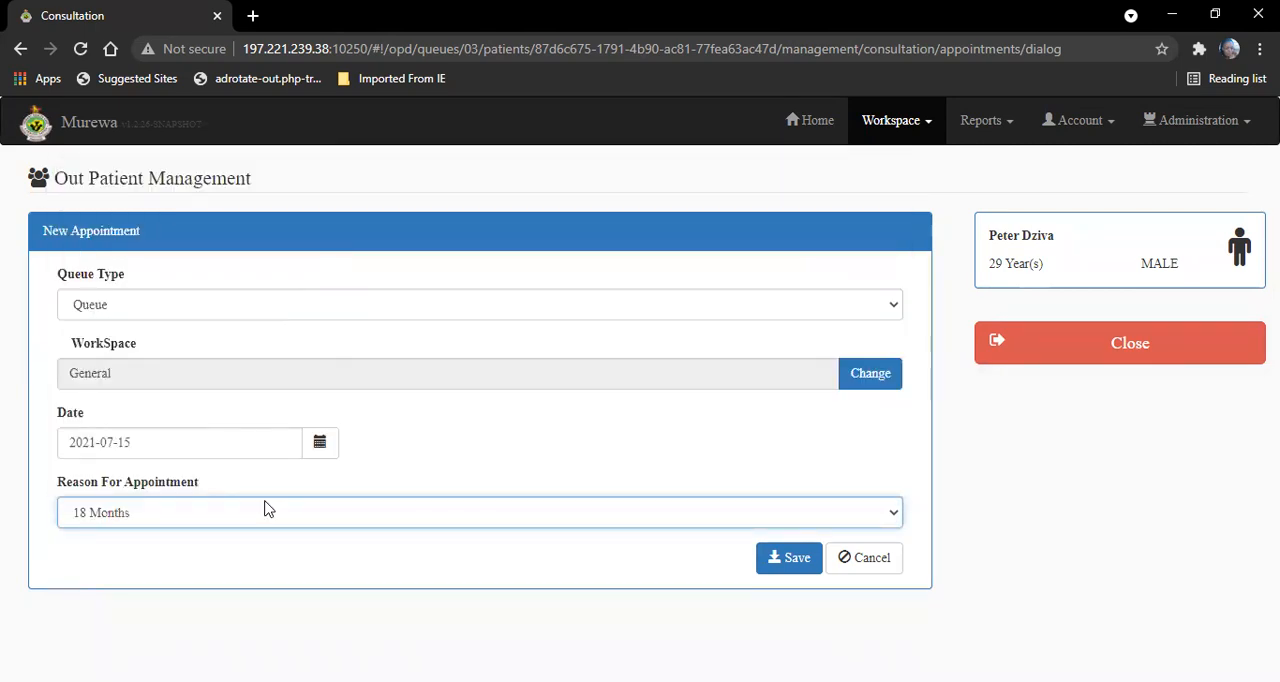
left_click(252, 523)
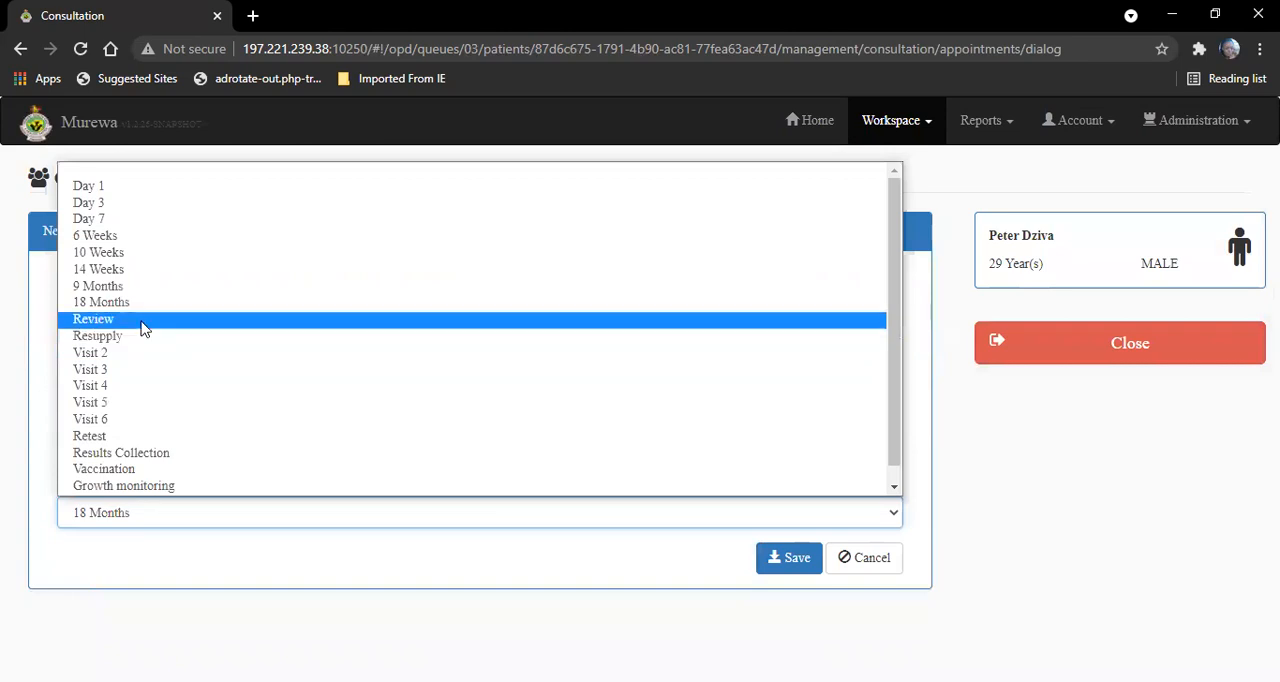
left_click(141, 320)
left_click(782, 558)
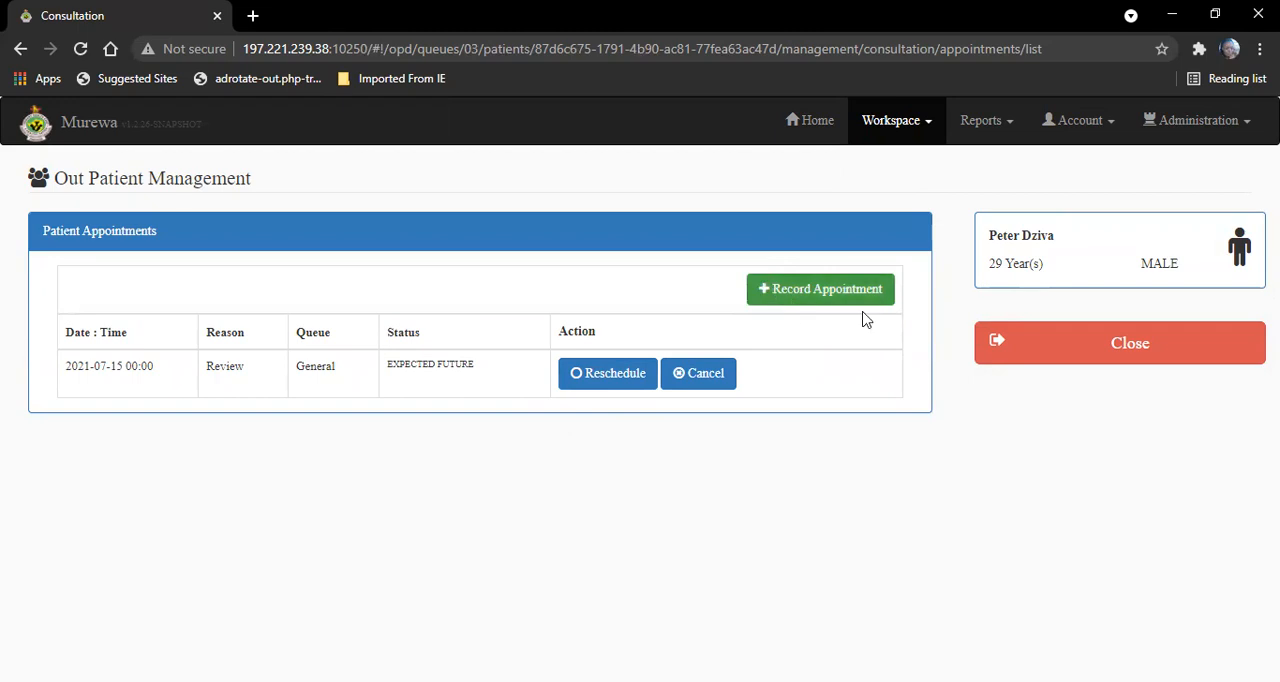
- Close the patient's appointments and open the visit outcome options to sign off the patient
left_click(1100, 330)
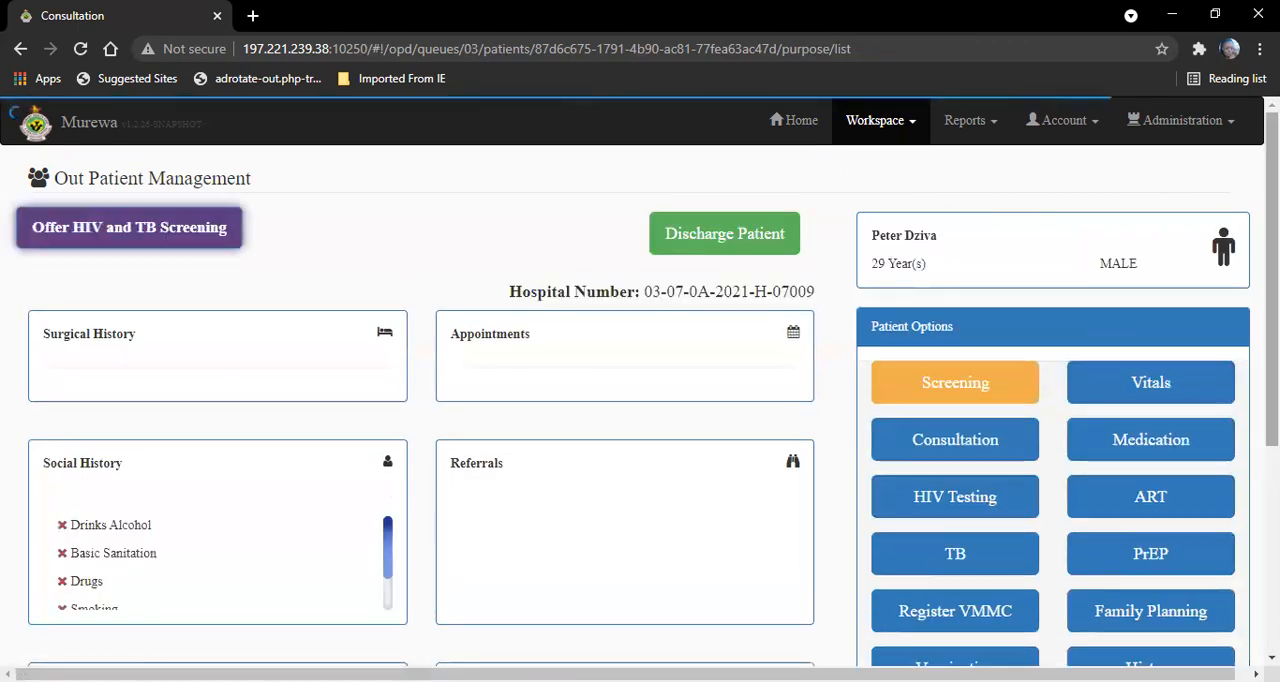
left_click_drag(1272, 290, 1272, 494)
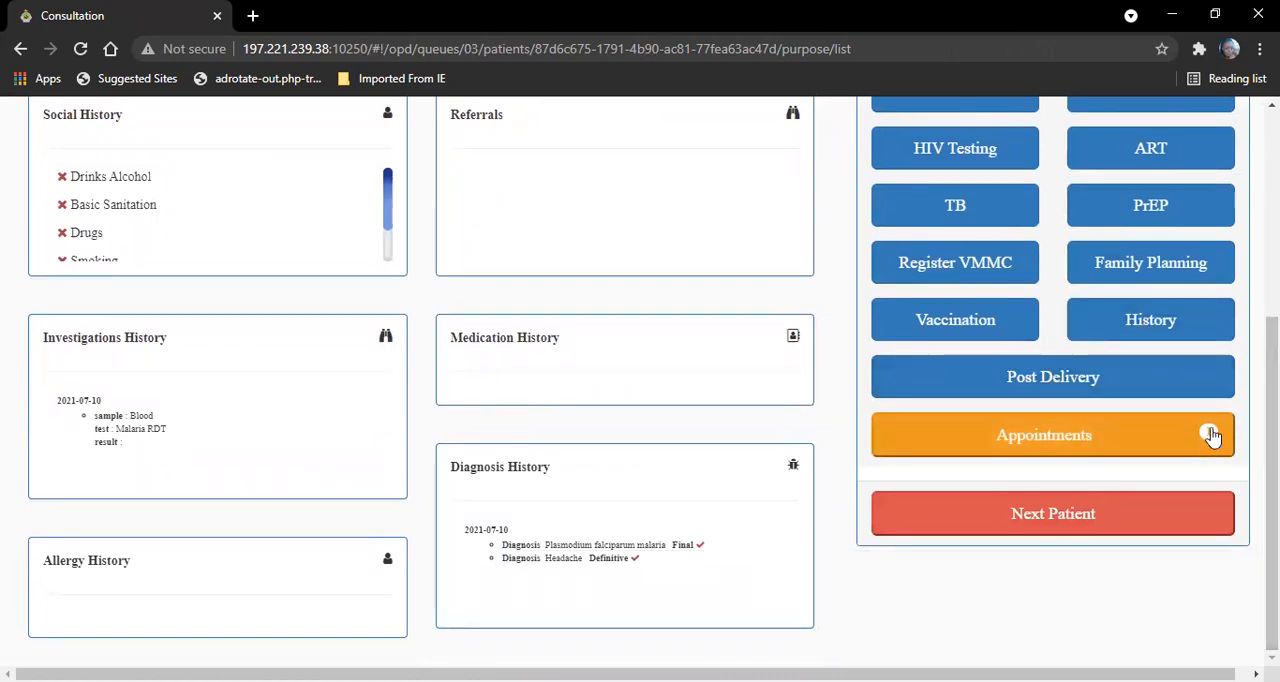
left_click(1045, 516)
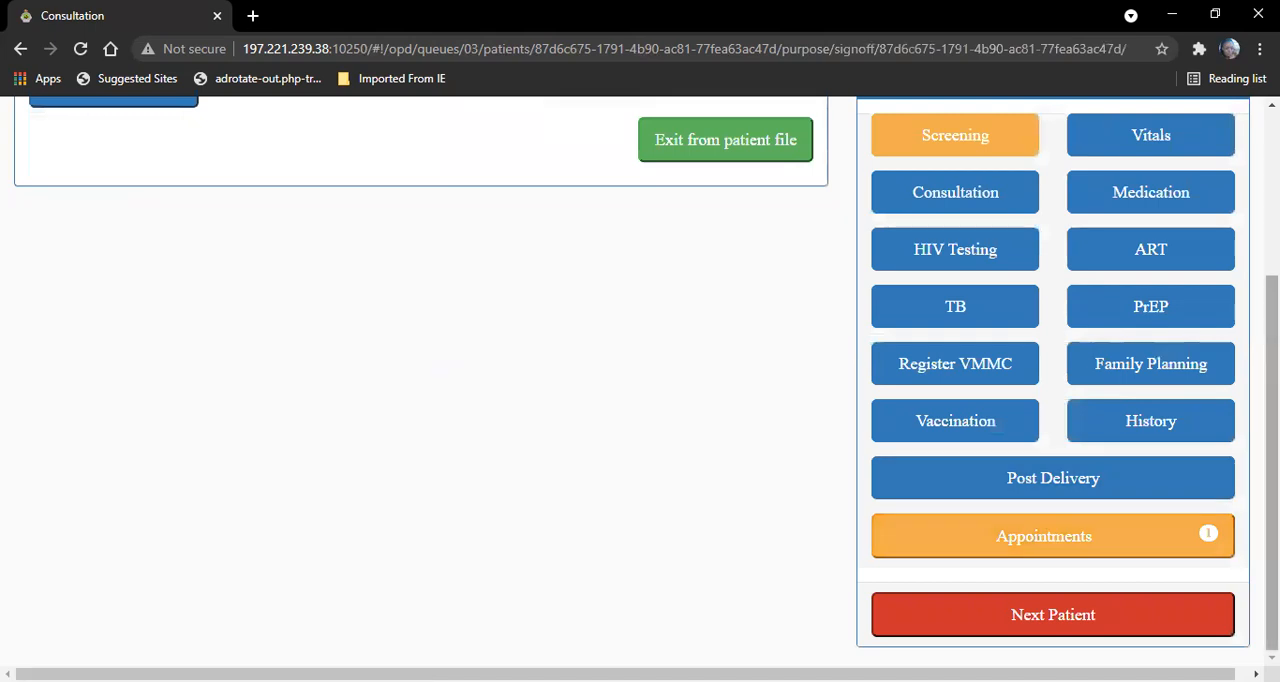
left_click_drag(1272, 420, 1272, 267)
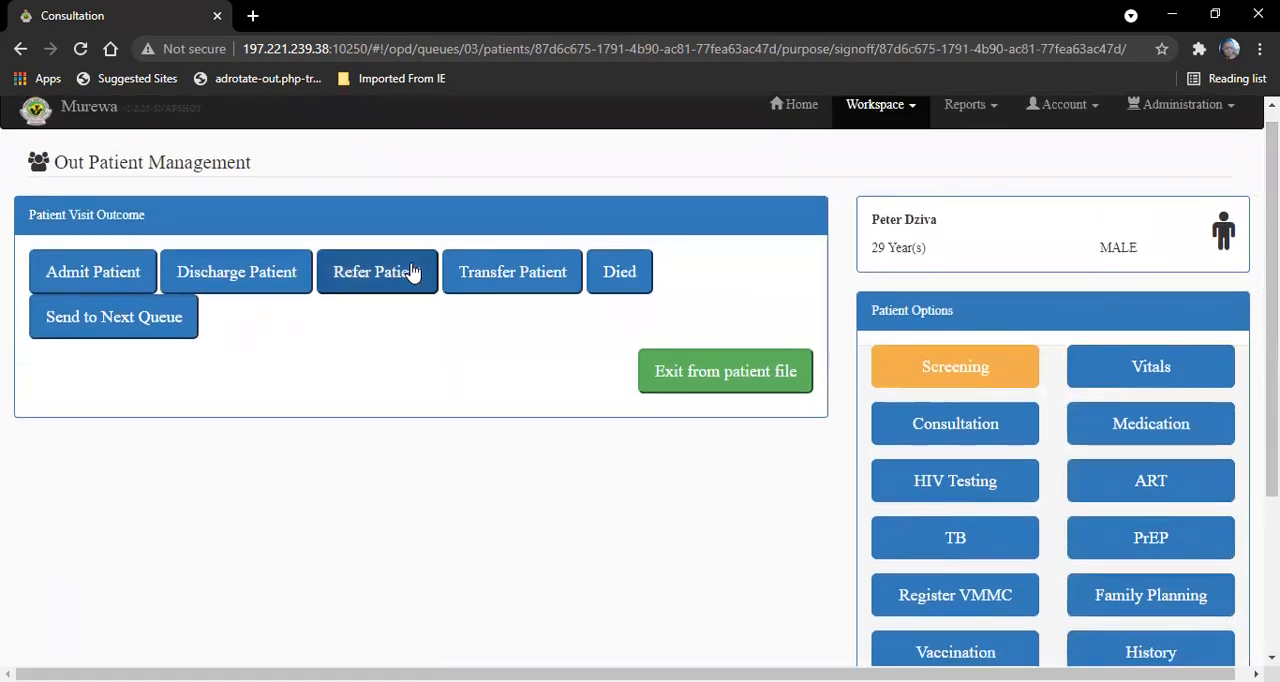
- Send the patient to the Pharmarcy queue as the visit outcome
left_click(124, 330)
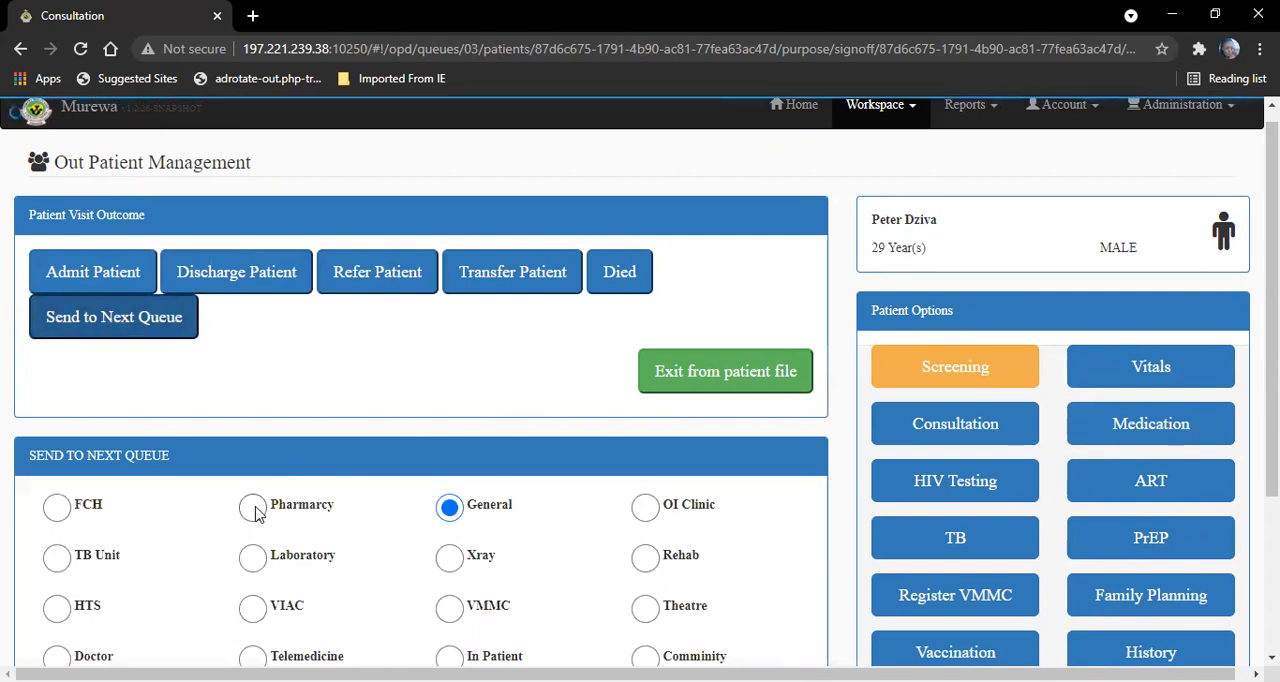
left_click(253, 508)
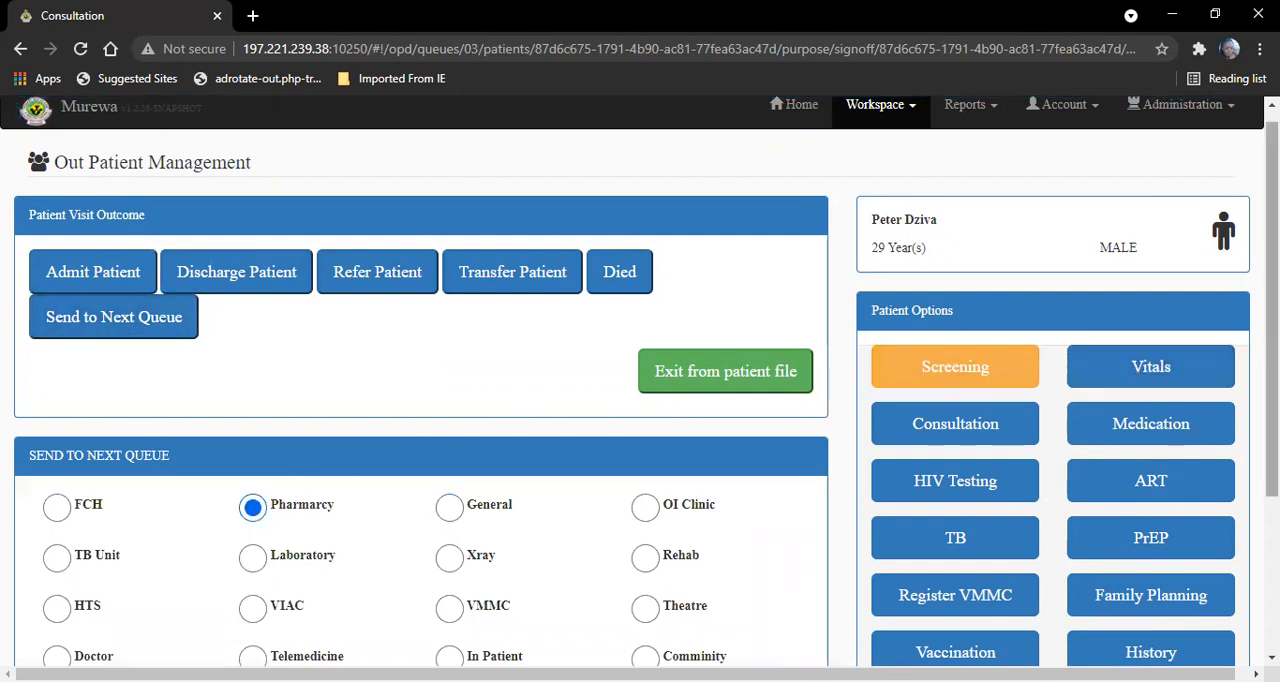
scroll(700, 500, "down", 2)
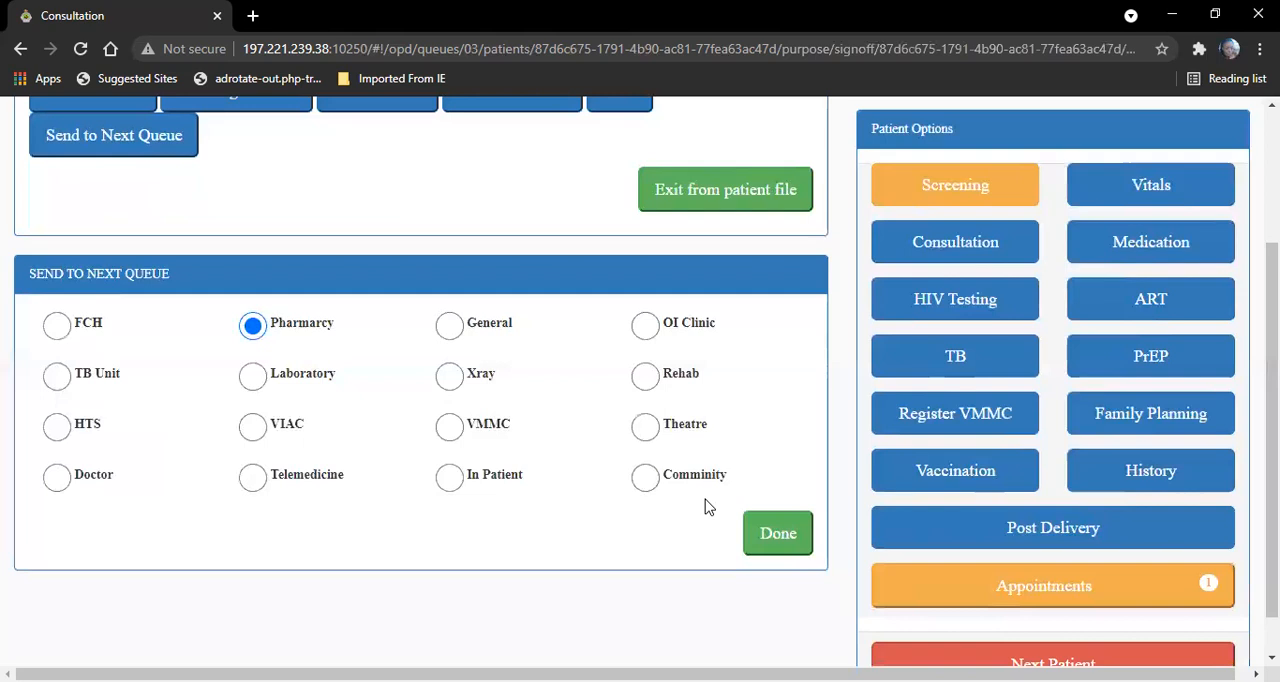
left_click(770, 532)
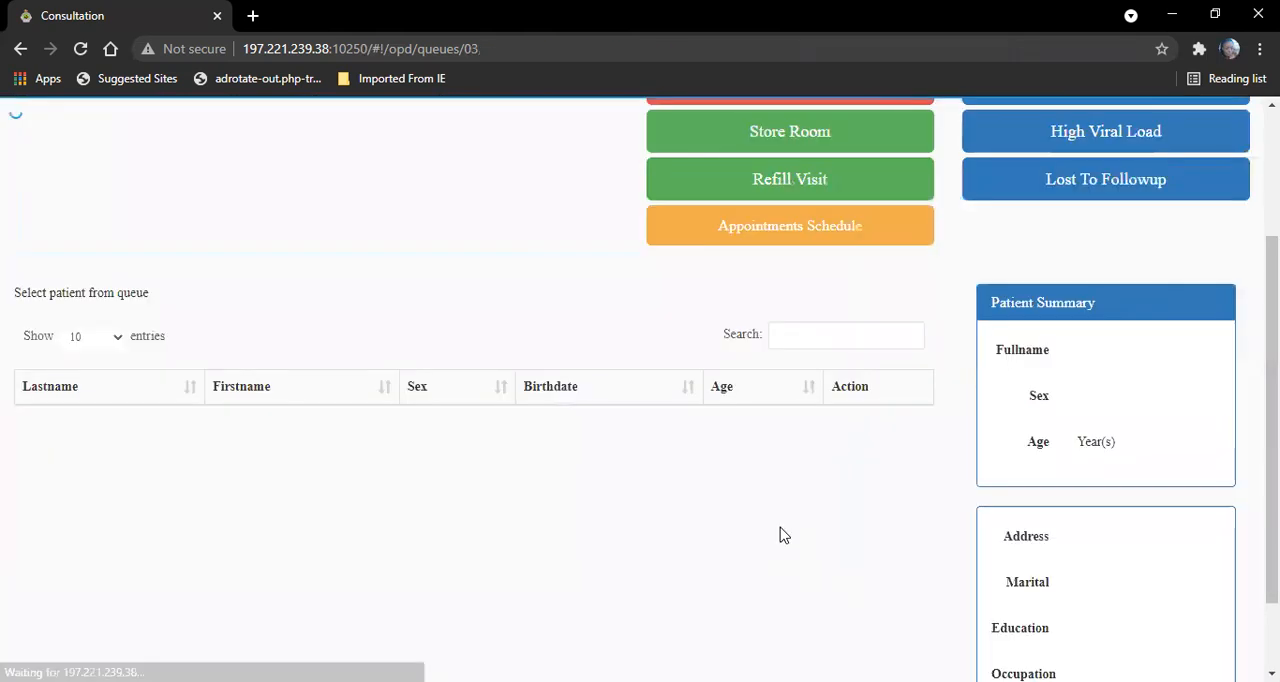
scroll(640, 390, "up", 2)
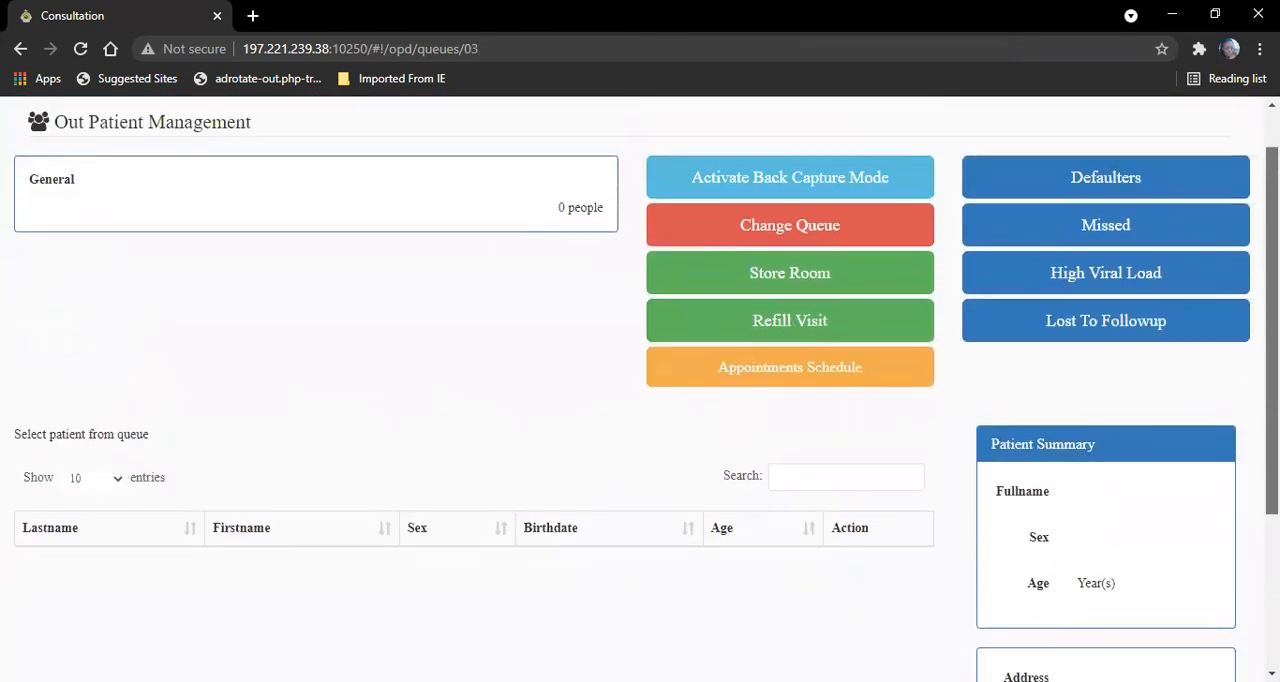